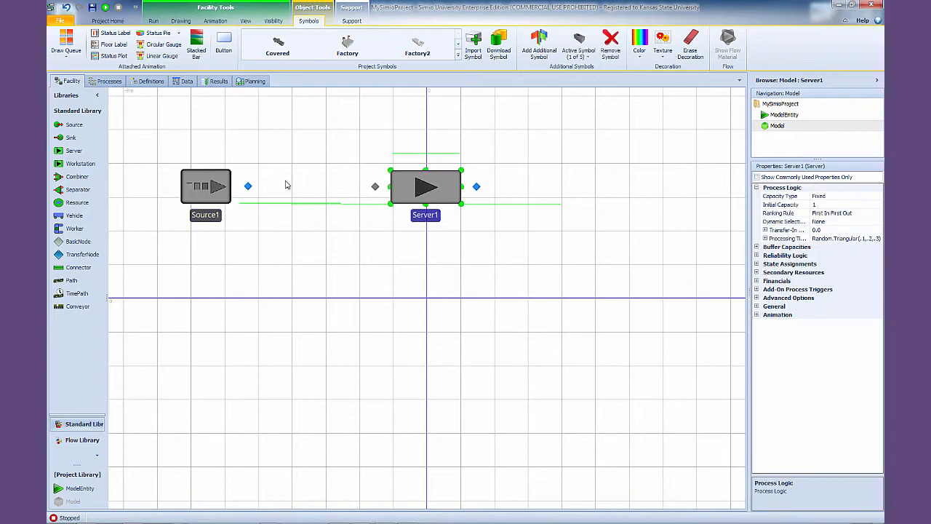
# Place a Sink to the right of the server and rename the source as SrcOrder.
pyautogui.moveTo(73, 138); pyautogui.dragTo(691, 191)
pyautogui.click(213, 216)
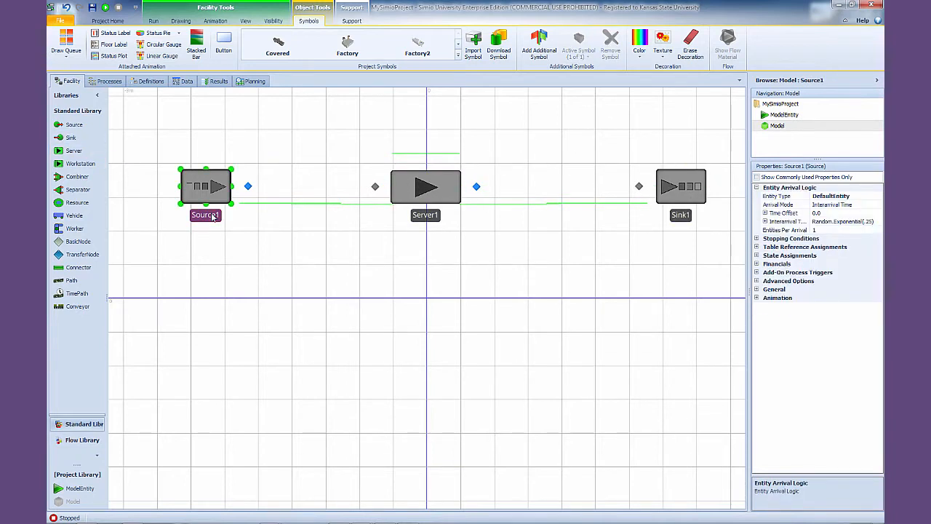
pyautogui.click(212, 217)
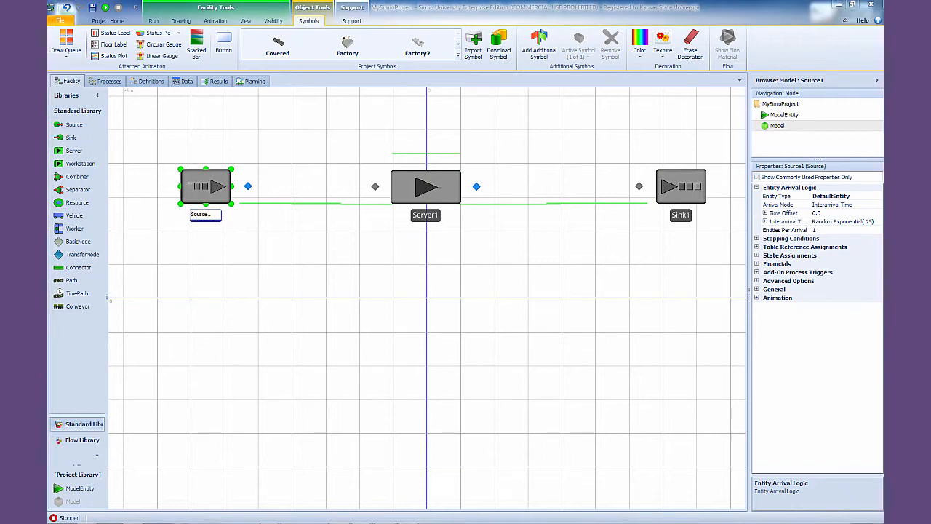
pyautogui.click(209, 216)
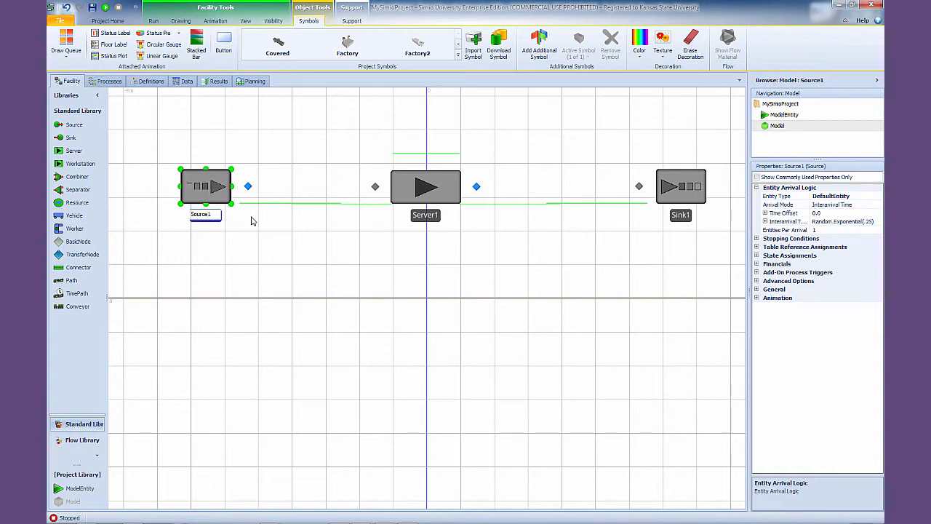
pyautogui.hotkey('shift', 'Home')
pyautogui.write('SrcOrder')
# Rename the server as SrvOrderProcessiong.
pyautogui.doubleClick(426, 215)
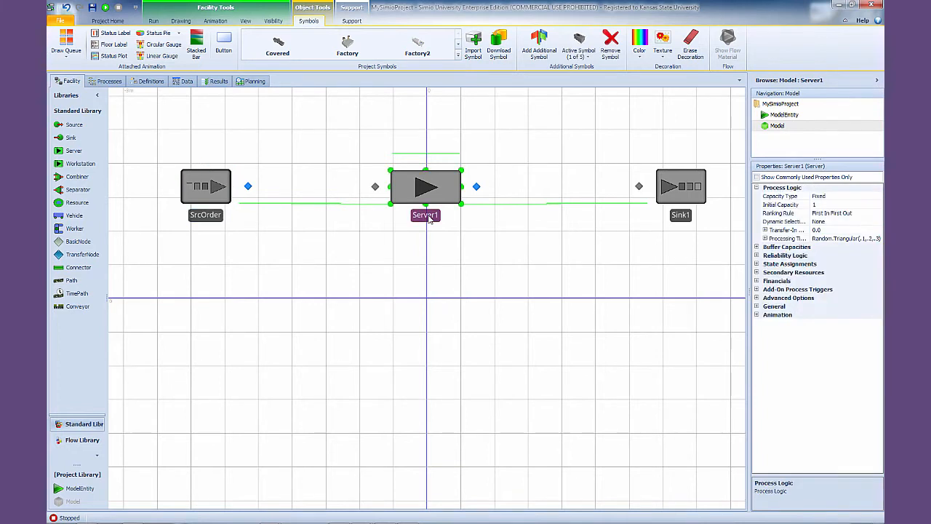
pyautogui.write('S')
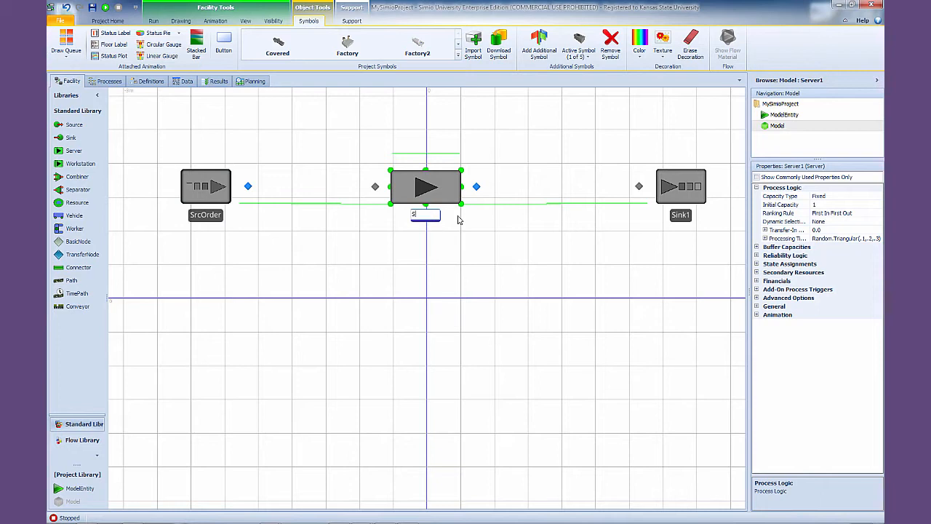
pyautogui.write('rv')
pyautogui.write('OrderProce')
pyautogui.write('ssing')
pyautogui.press('Return')
# Rename the sink beyond the server as SnkStore.
pyautogui.click(679, 214)
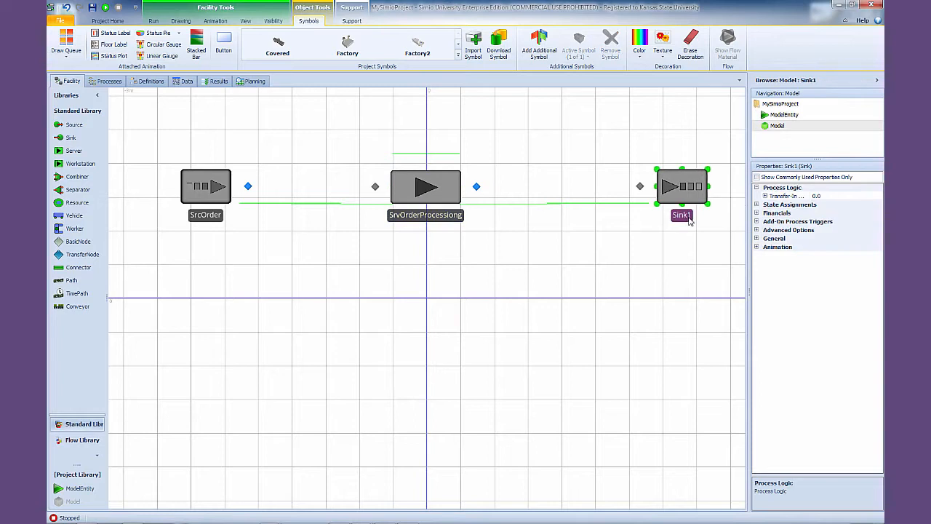
pyautogui.click(686, 216)
pyautogui.write('Sn')
pyautogui.write('kStore')
pyautogui.press('Return')
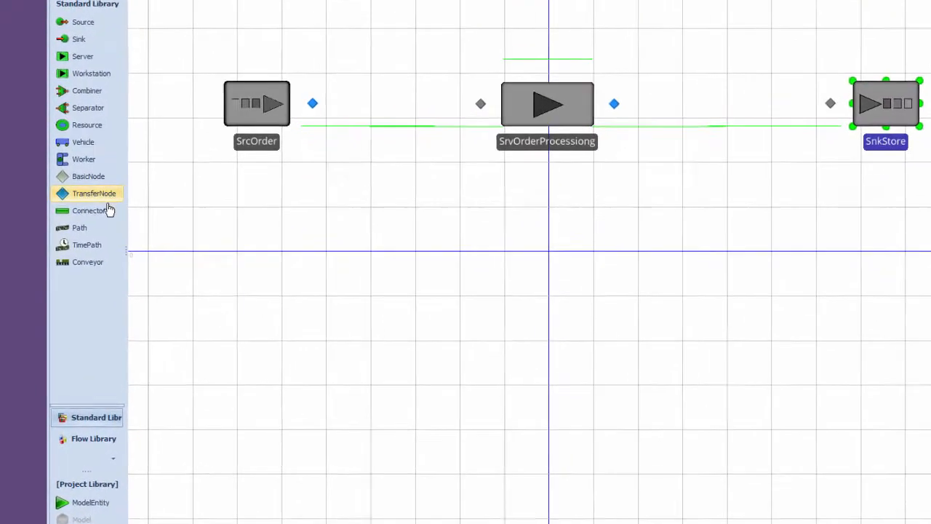
# Link SrcOrder to SrvOrderProcessiong and SrvOrderProcessiong to SnkStore with Connectors, and shift SrcOrder slightly away from the server.
pyautogui.click(90, 251)
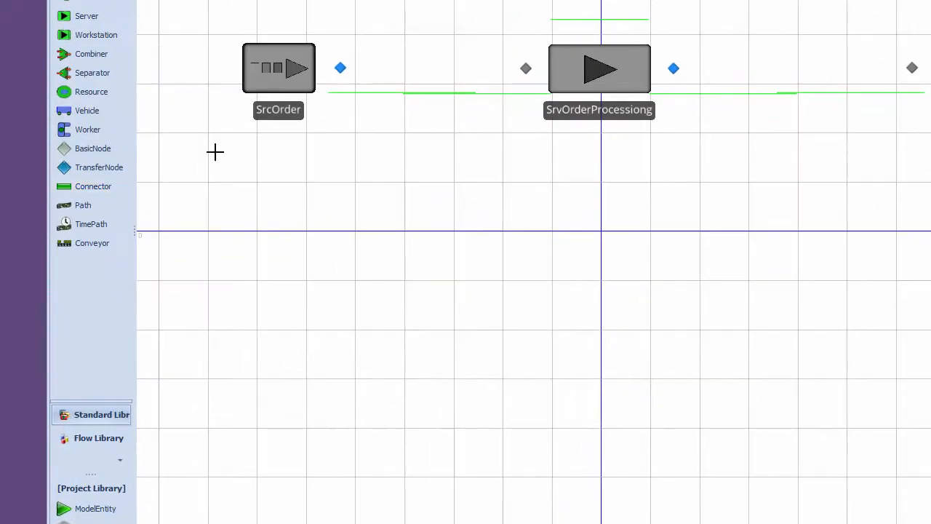
pyautogui.click(343, 69)
pyautogui.click(526, 69)
pyautogui.click(104, 188)
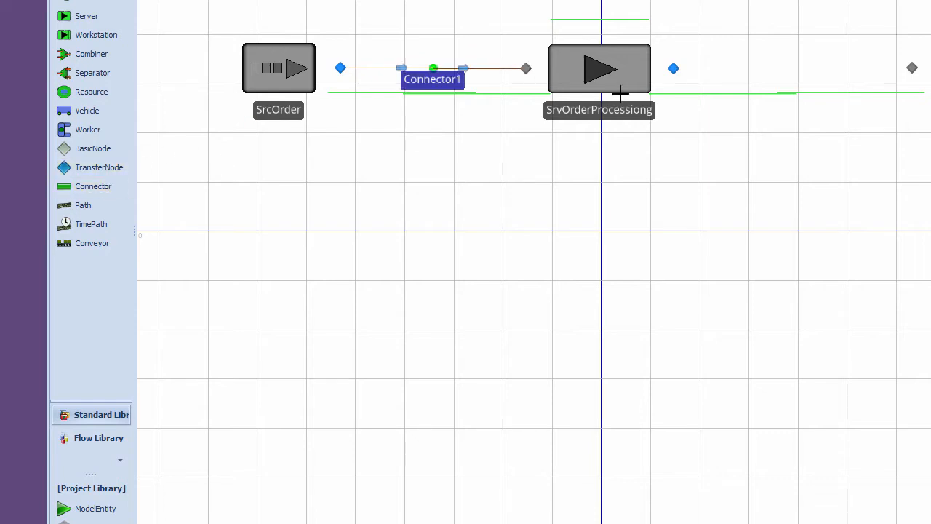
pyautogui.click(674, 67)
pyautogui.click(912, 68)
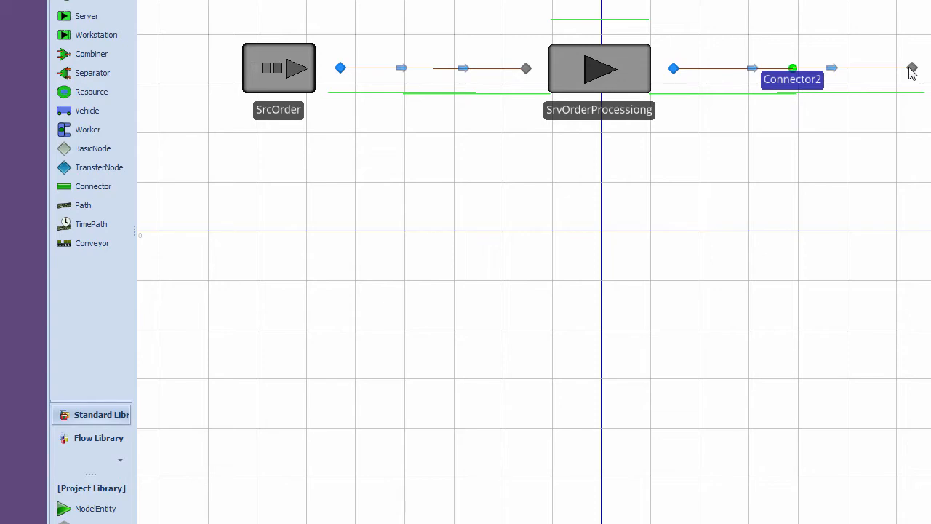
pyautogui.moveTo(291, 114); pyautogui.dragTo(283, 117)
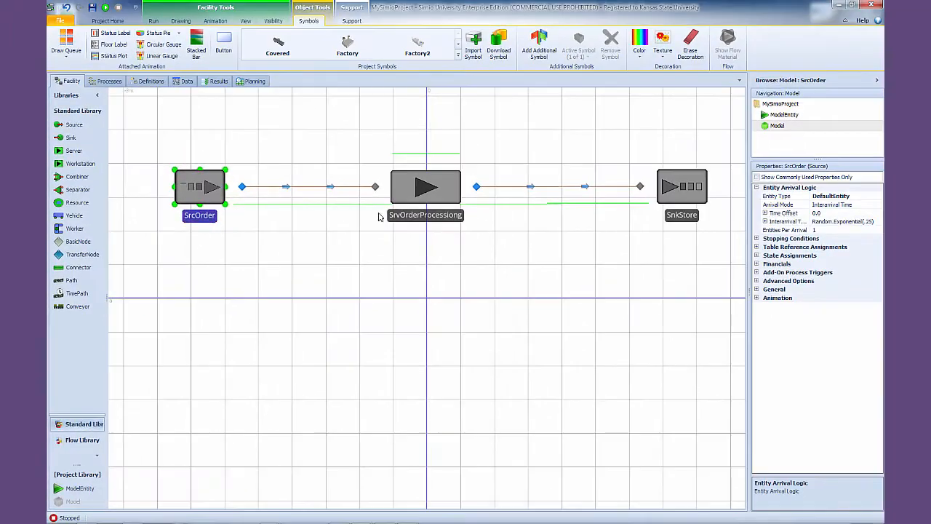
pyautogui.click(680, 216)
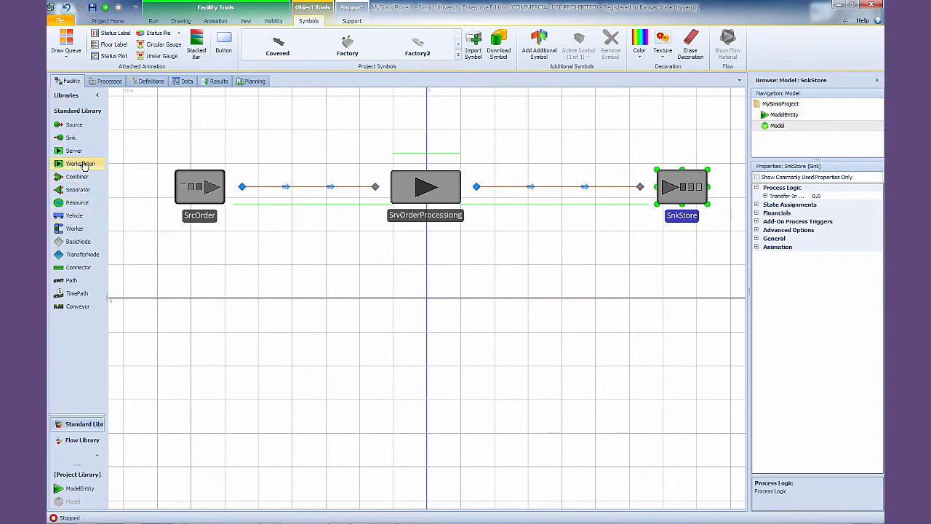
# Place two Workstations and a Sink in a row below the SrcOrder, server and SnkStore line.
pyautogui.moveTo(86, 167); pyautogui.dragTo(424, 321)
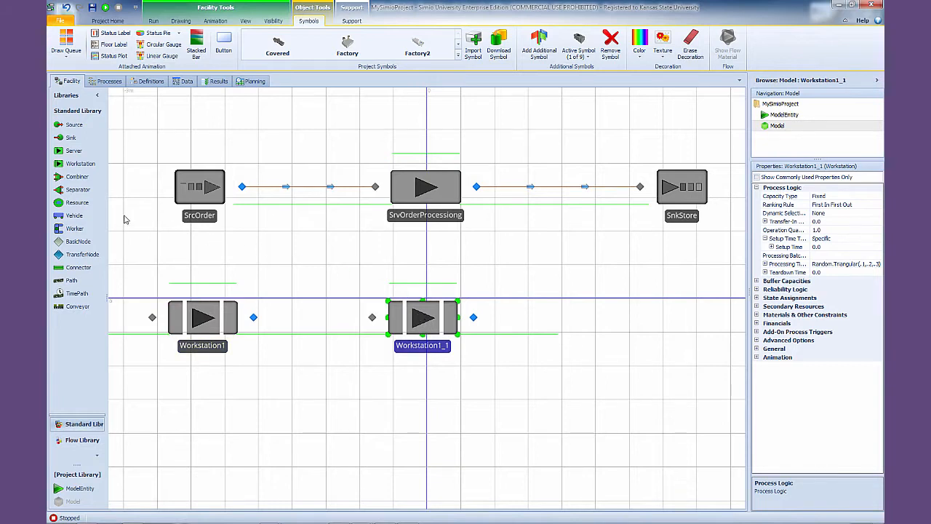
pyautogui.moveTo(75, 142); pyautogui.dragTo(661, 321)
# Rename the workstation below SrcOrder as SrkSupplier and the one below the server as WrkDC.
pyautogui.click(224, 351)
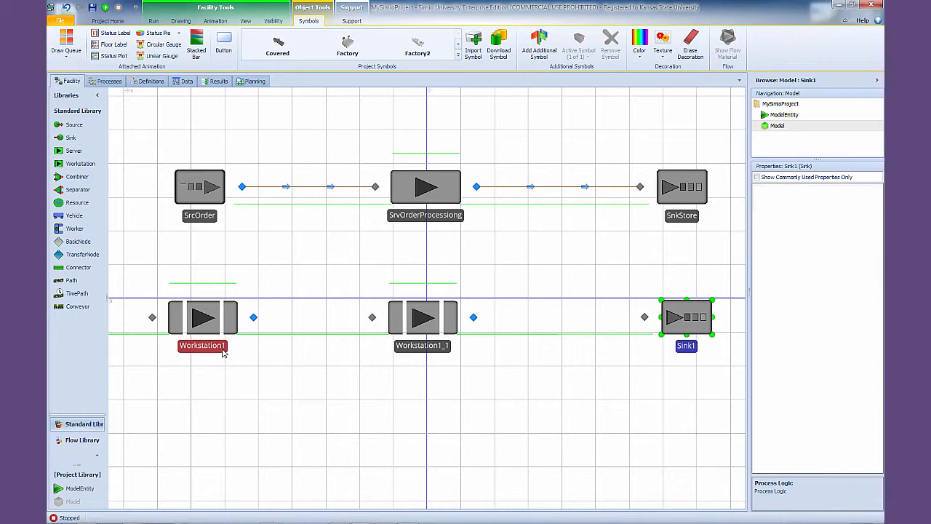
pyautogui.click(224, 352)
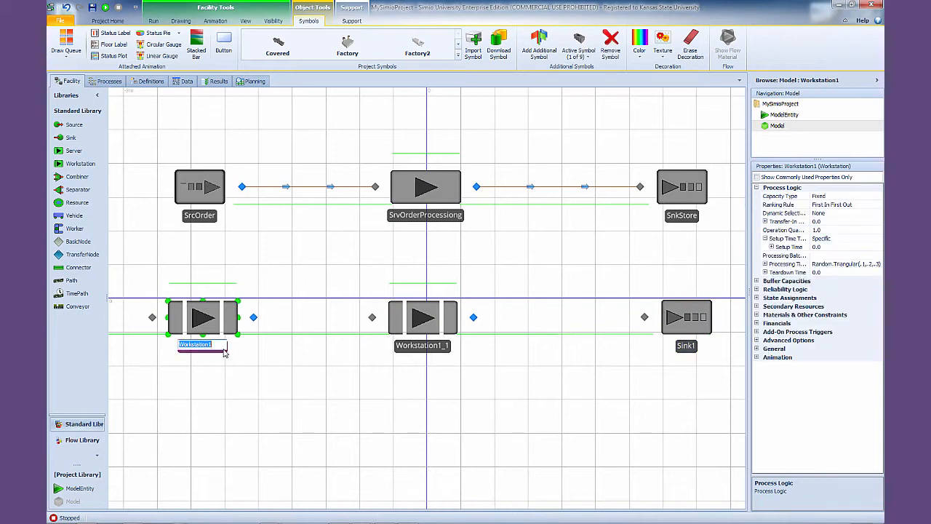
pyautogui.write('SrkSupplier')
pyautogui.press('Return')
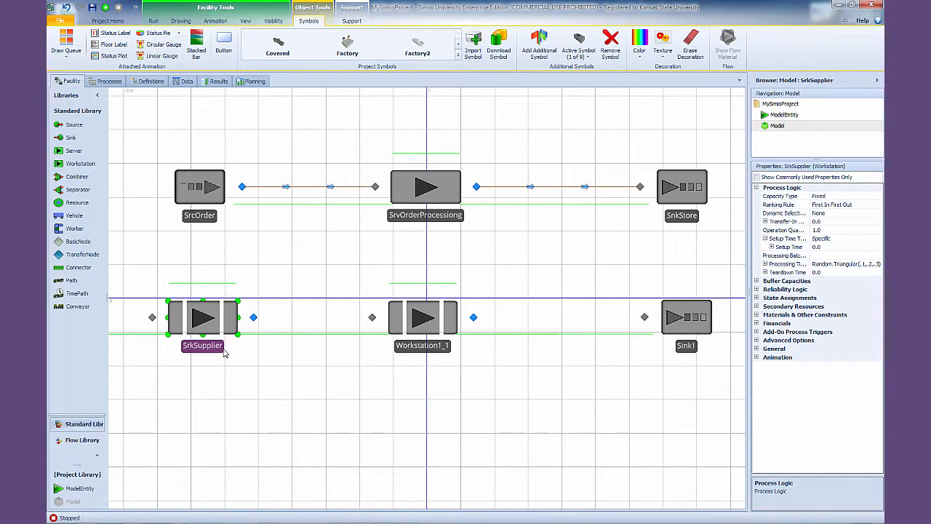
pyautogui.click(414, 350)
pyautogui.click(414, 350)
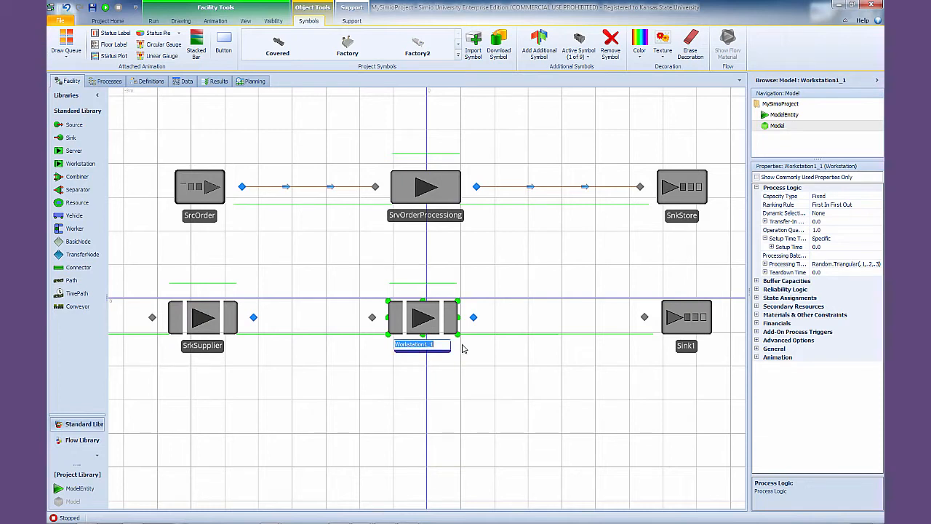
pyautogui.write('WrkDC')
pyautogui.press('Return')
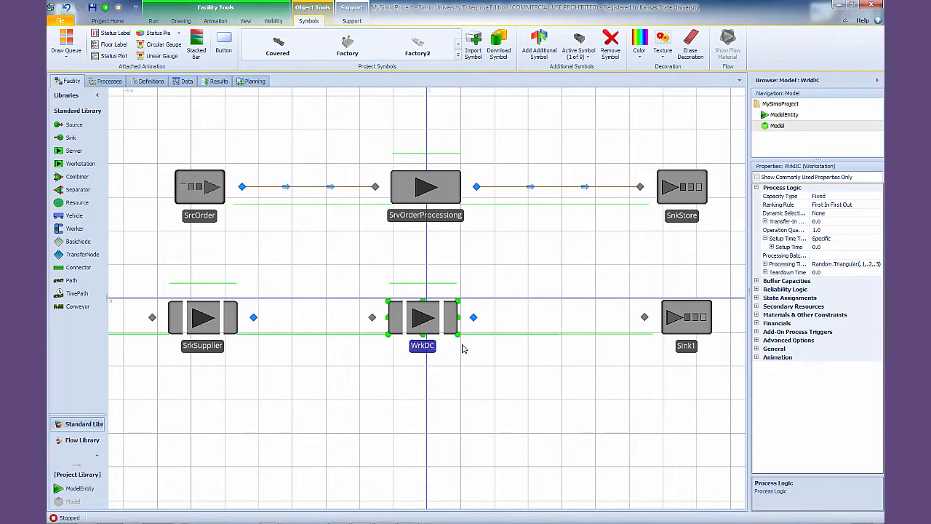
# Rename the sink below SnkStore as SnkDCInventory.
pyautogui.click(691, 350)
pyautogui.click(687, 347)
pyautogui.write('Snk')
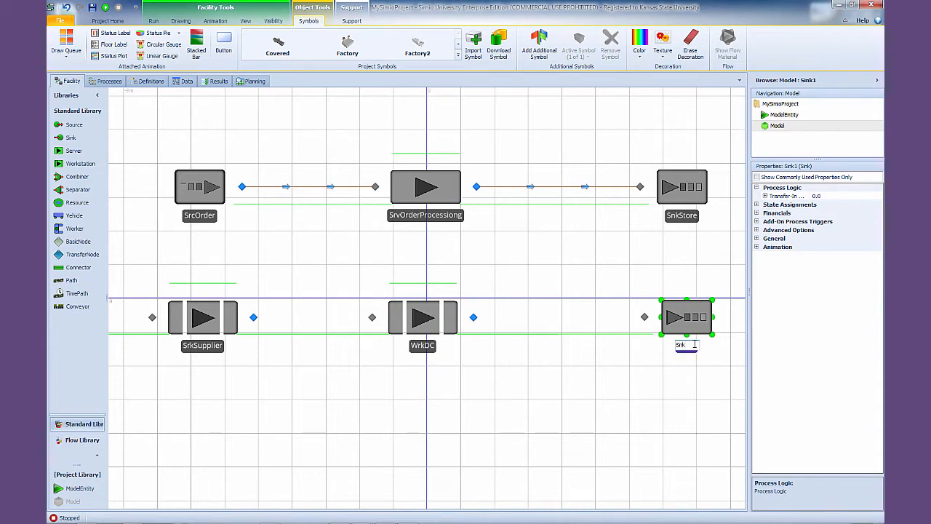
pyautogui.write('DCInve')
pyautogui.write('n')
pyautogui.write('tory')
pyautogui.press('Return')
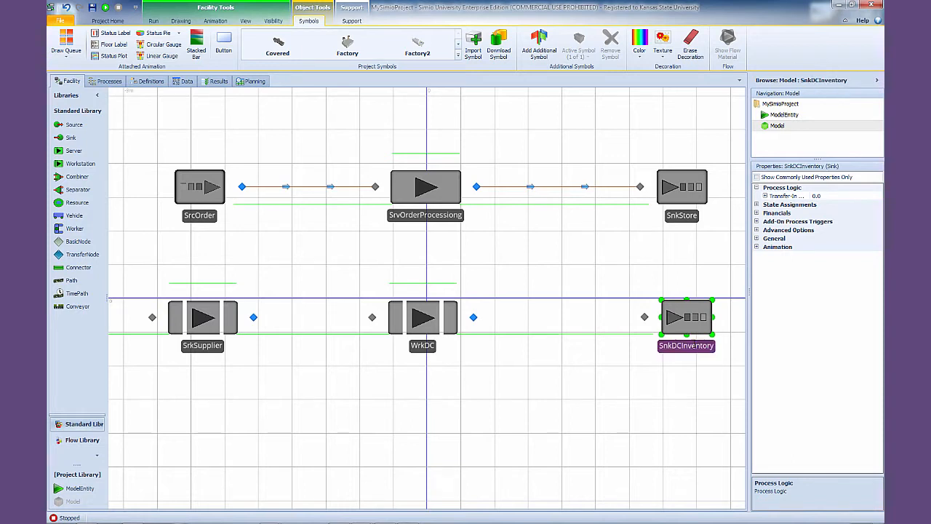
# Link the SrkSupplier output to the WrkDC input with a TimePath.
pyautogui.click(91, 293)
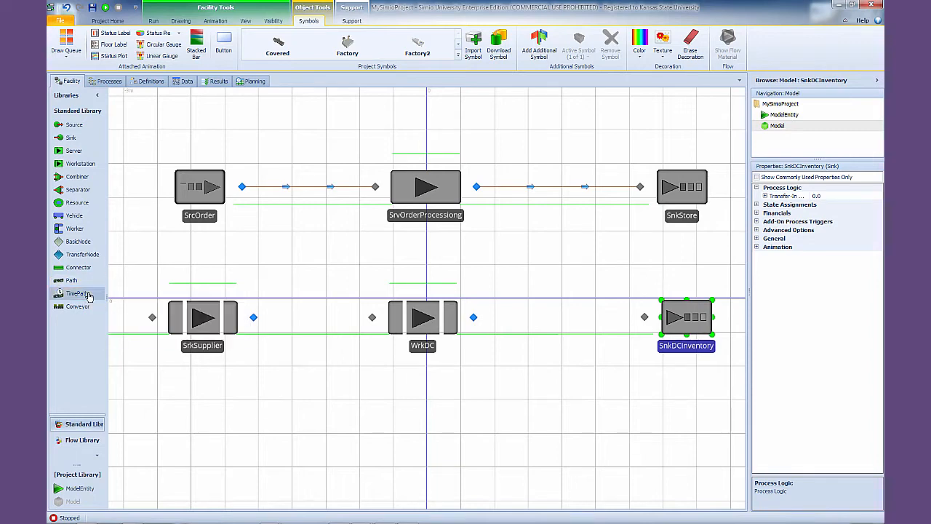
pyautogui.click(253, 317)
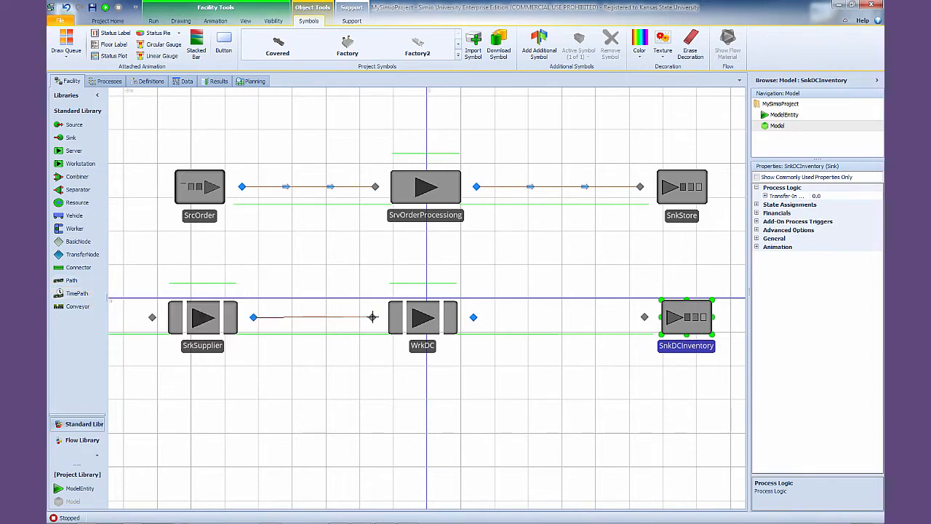
pyautogui.click(372, 317)
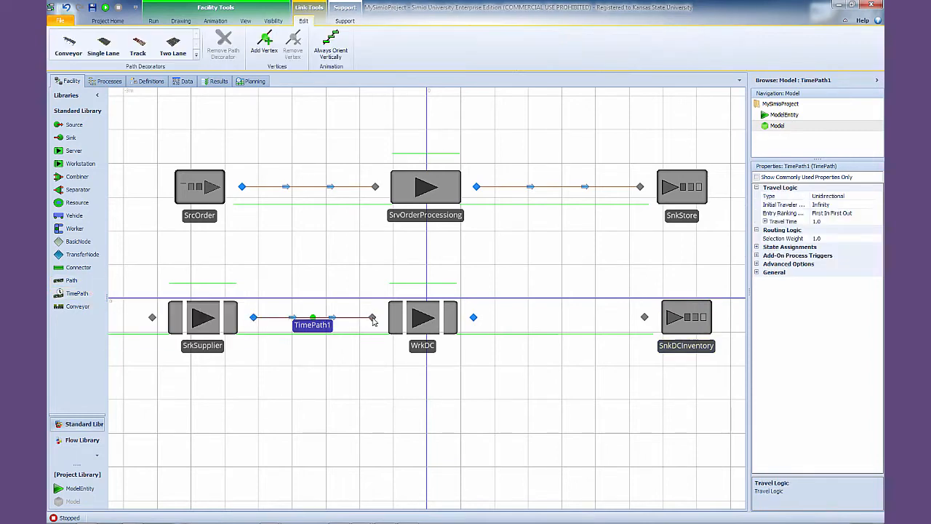
# Set the travel time of the time path between SrkSupplier and WrkDC to Random.Uniform(1,2).
pyautogui.click(838, 221)
pyautogui.click(878, 222)
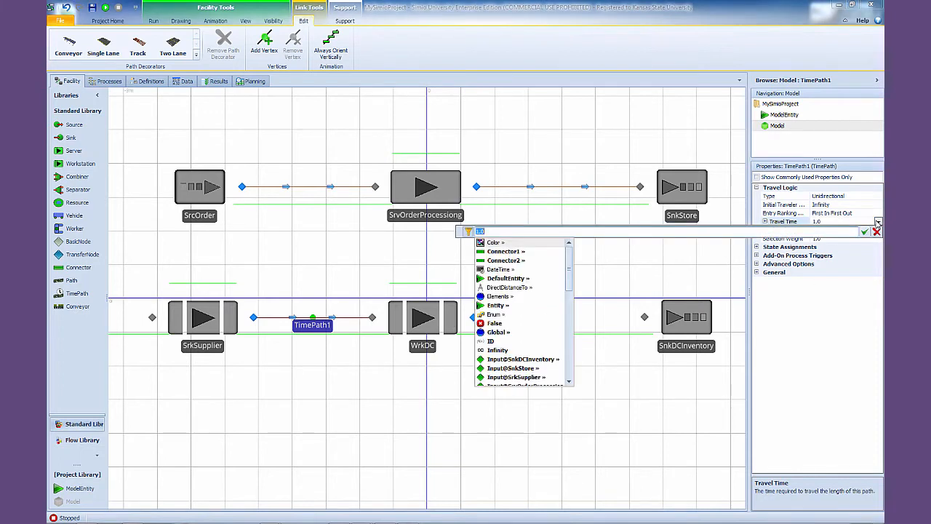
pyautogui.write('Ran')
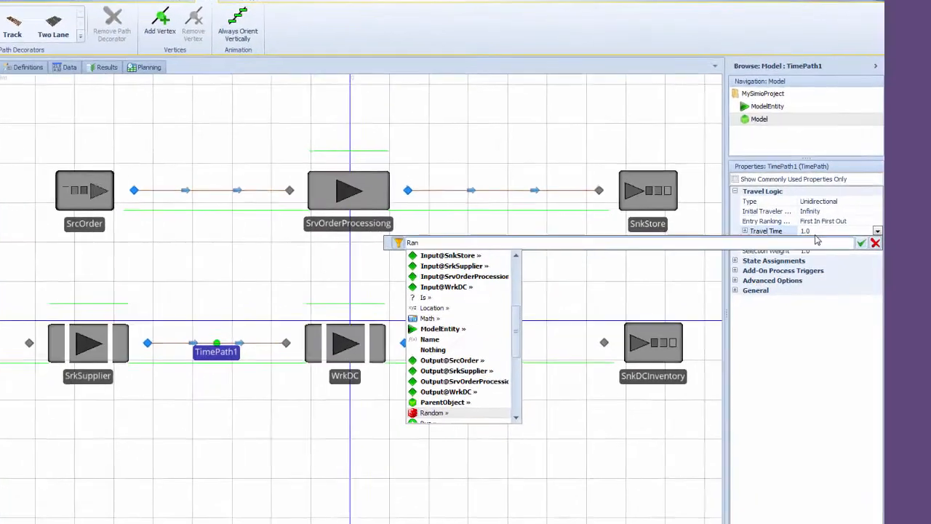
pyautogui.write('dom.U')
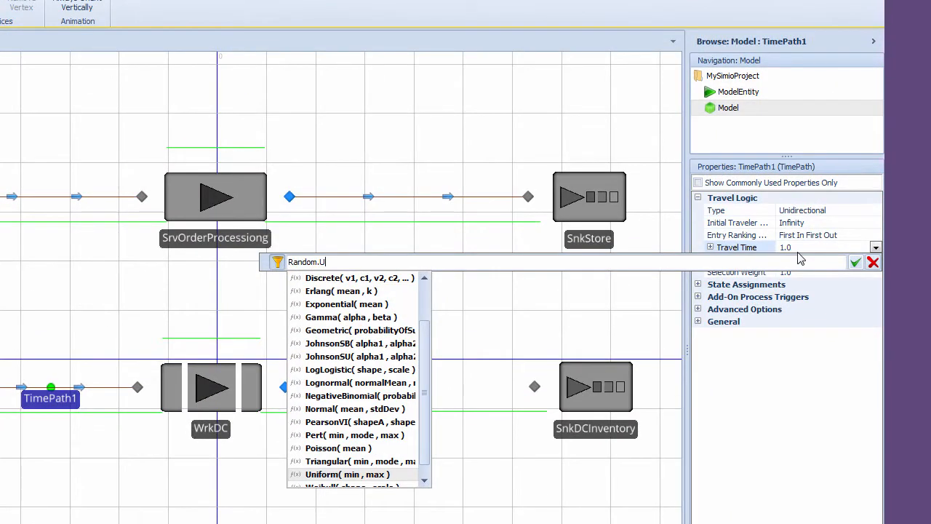
pyautogui.press('Return')
pyautogui.write('1,2')
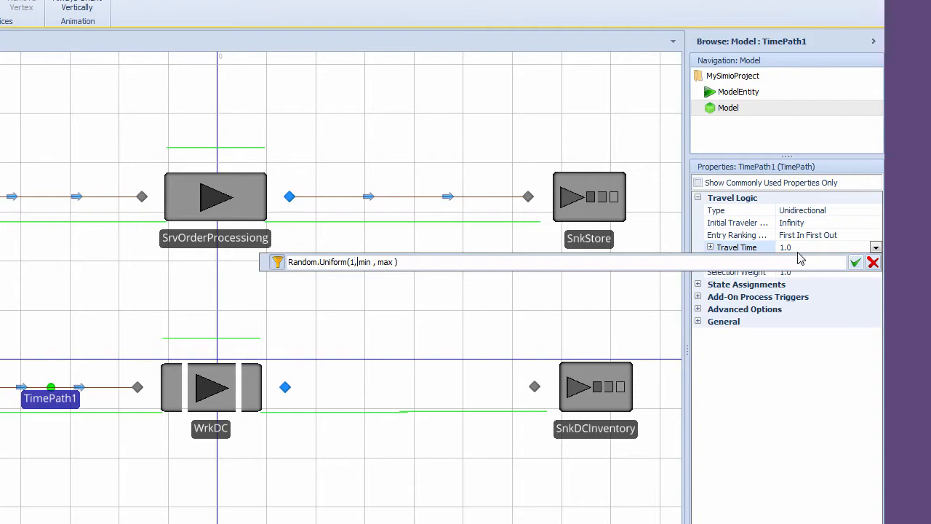
pyautogui.press('Delete')
pyautogui.press('Delete')
pyautogui.press('Delete')
pyautogui.press('Delete')
pyautogui.press('Delete')
pyautogui.press('Delete')
pyautogui.press('Return')
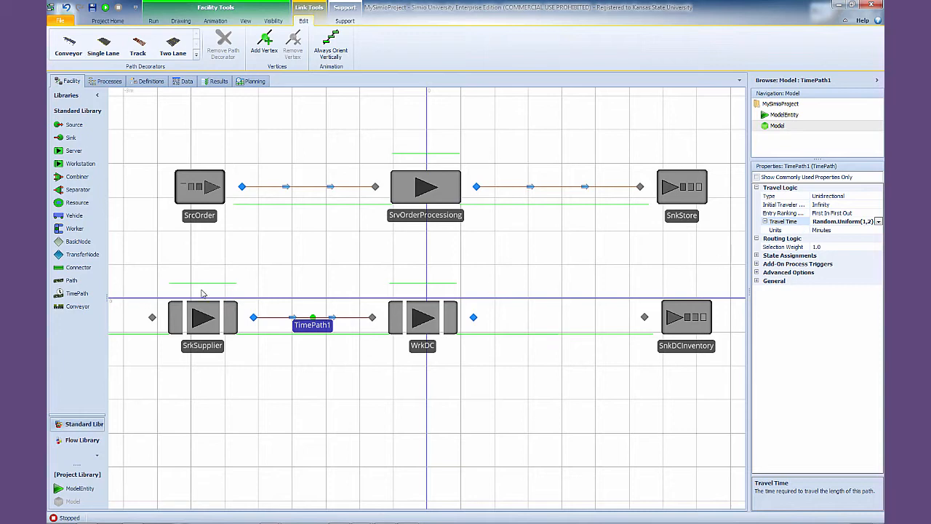
# Link the WrkDC output to the SnkDCInventory input with a Connector.
pyautogui.click(88, 269)
pyautogui.click(474, 318)
pyautogui.click(644, 317)
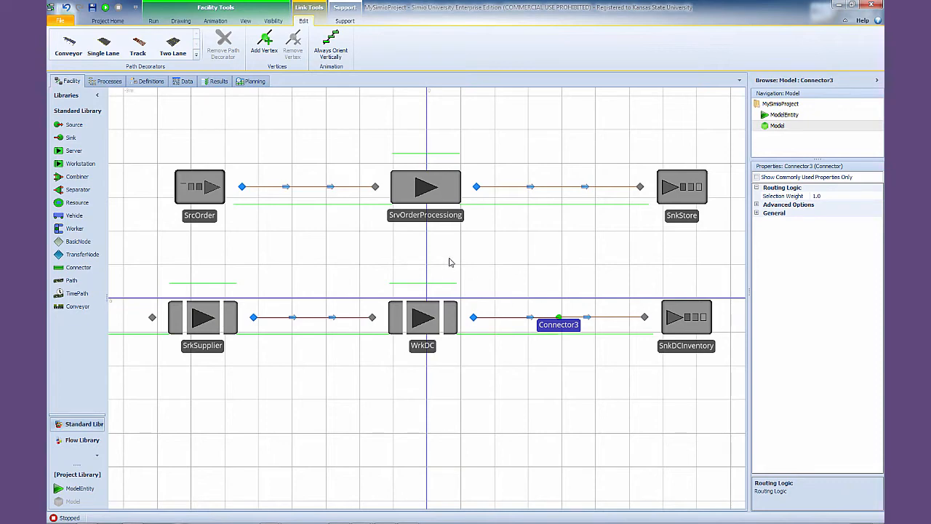
# Place two ModelEntity instances, one above SrcOrder and one above SrkSupplier.
pyautogui.click(213, 218)
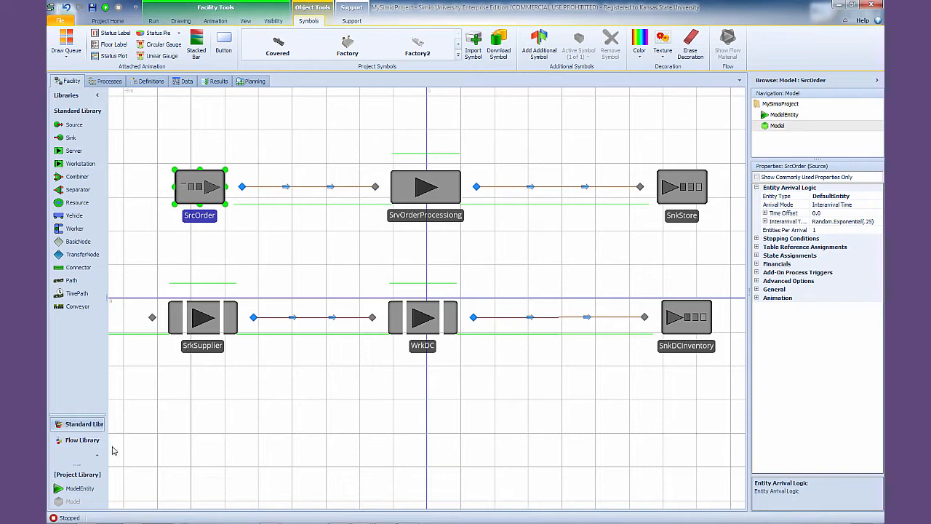
pyautogui.moveTo(89, 490); pyautogui.dragTo(175, 128)
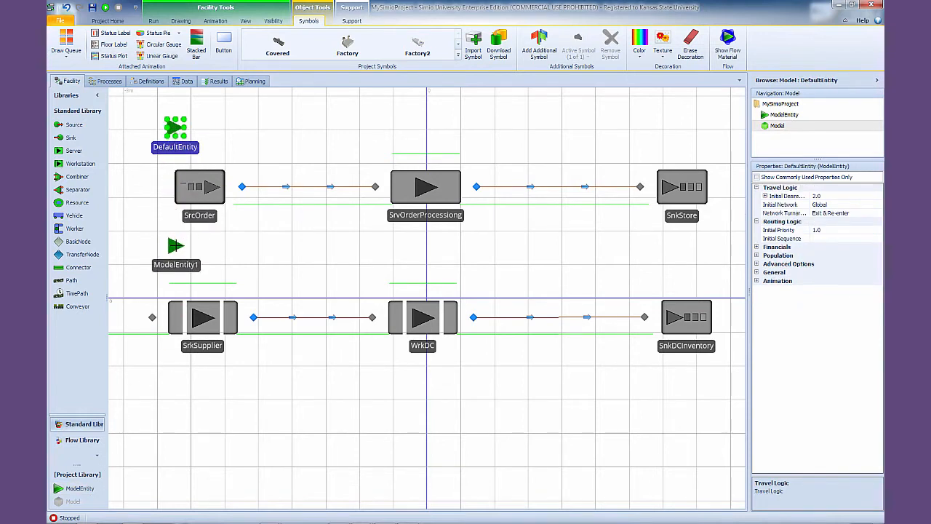
pyautogui.click(175, 248)
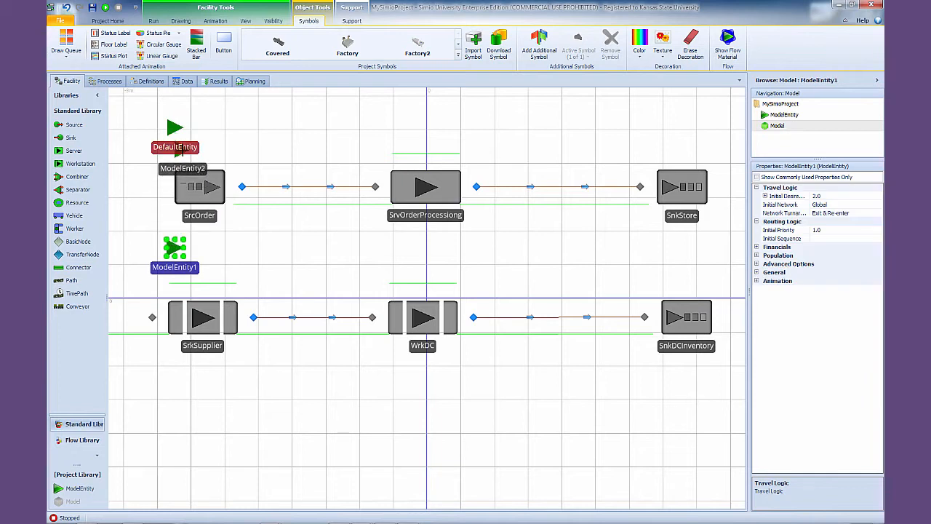
# Rename the entity above SrcOrder as Order.
pyautogui.click(184, 150)
pyautogui.doubleClick(185, 148)
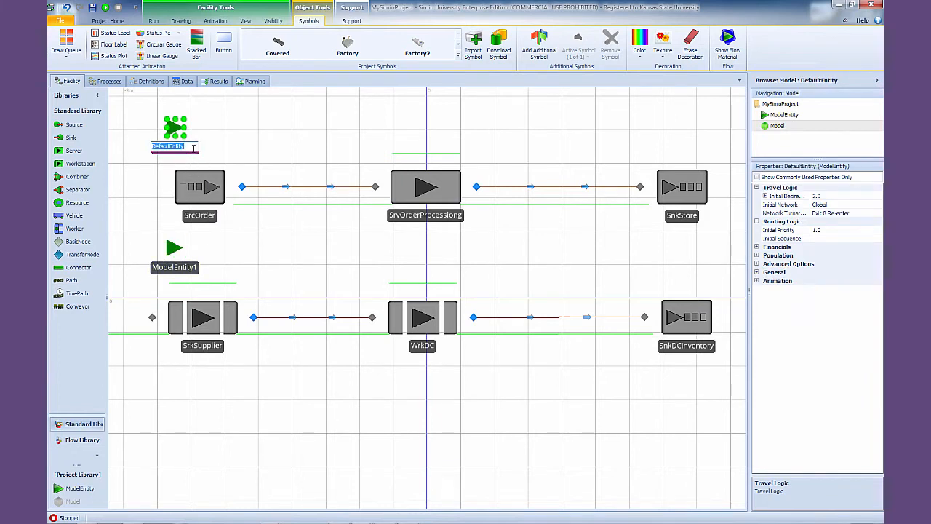
pyautogui.write('Order')
pyautogui.press('Return')
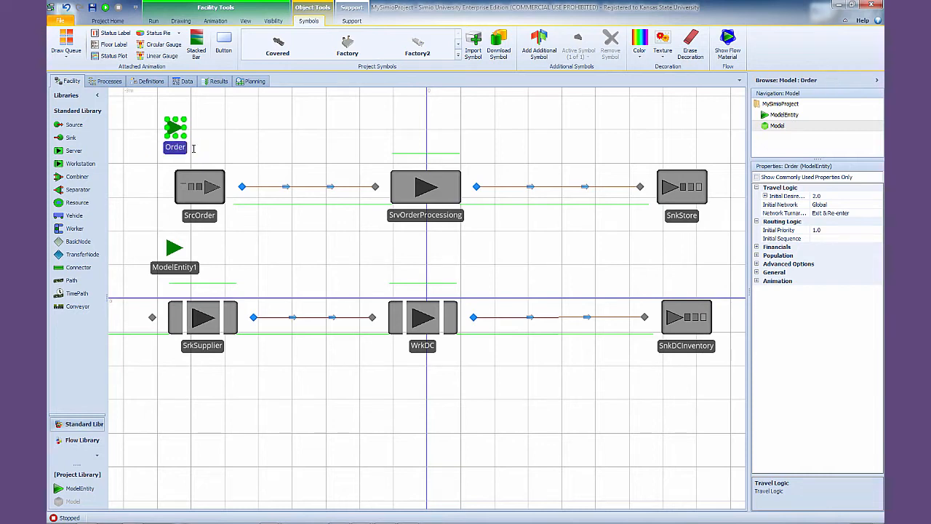
# Rename the entity above SrkSupplier as Replenishment and reposition it slightly above that workstation.
pyautogui.click(168, 266)
pyautogui.doubleClick(169, 267)
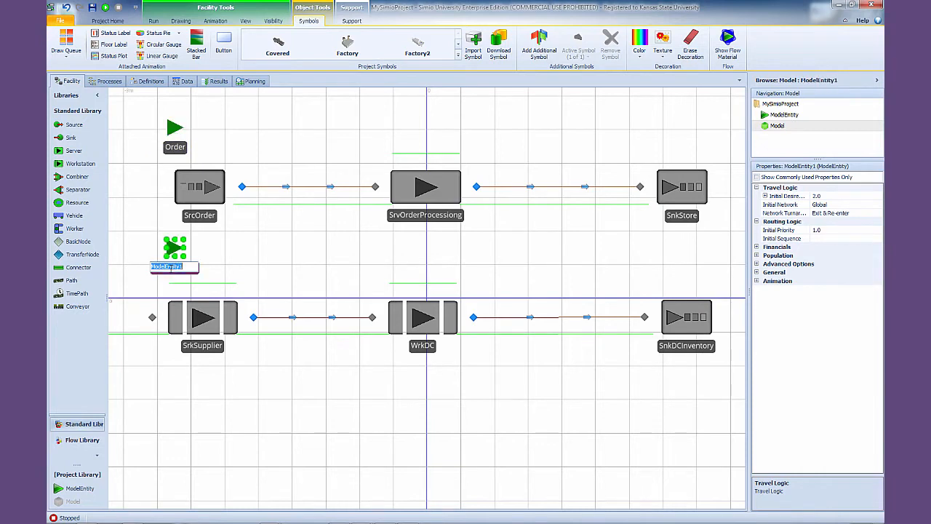
pyautogui.write('RE')
pyautogui.write('plenishment')
pyautogui.press('Right')
pyautogui.press('Delete')
pyautogui.write('e')
pyautogui.click(234, 266)
pyautogui.click(186, 283)
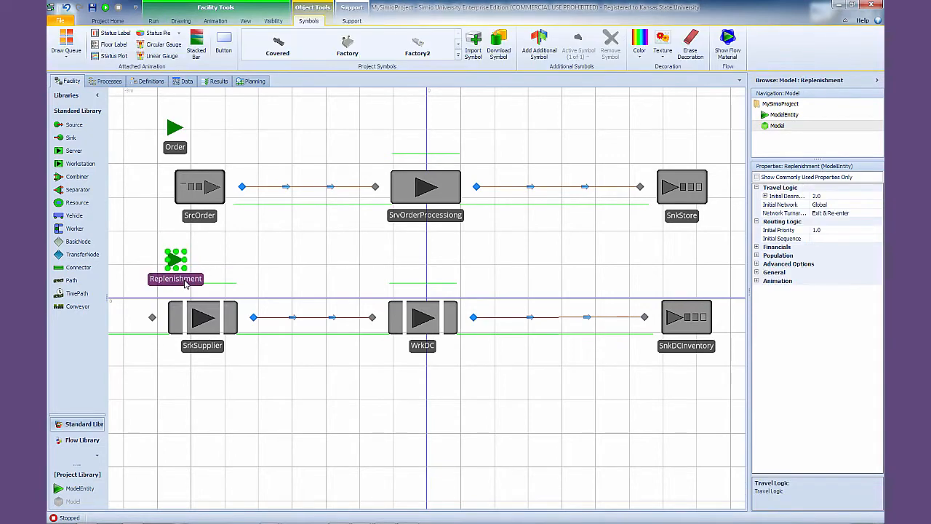
pyautogui.moveTo(186, 284); pyautogui.dragTo(177, 273)
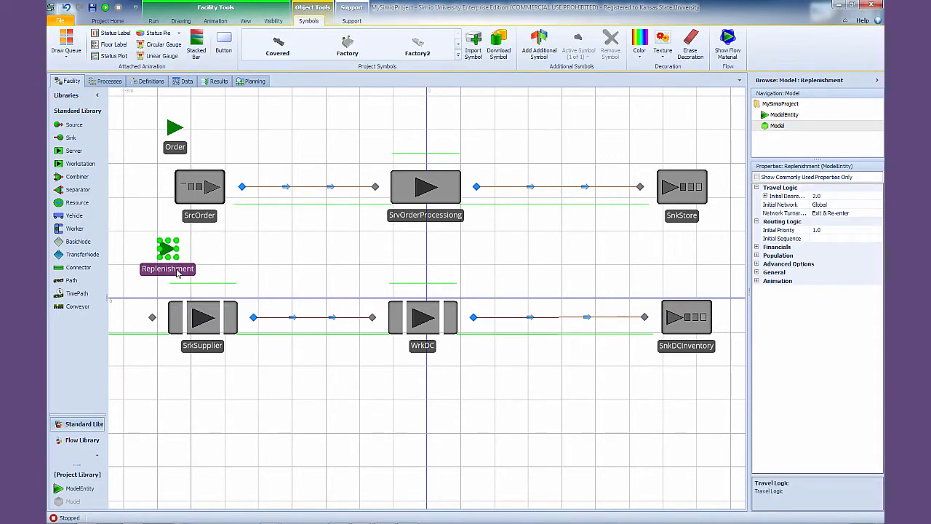
# Color the Replenishment entity red and nudge it slightly downward.
pyautogui.click(639, 56)
pyautogui.click(638, 80)
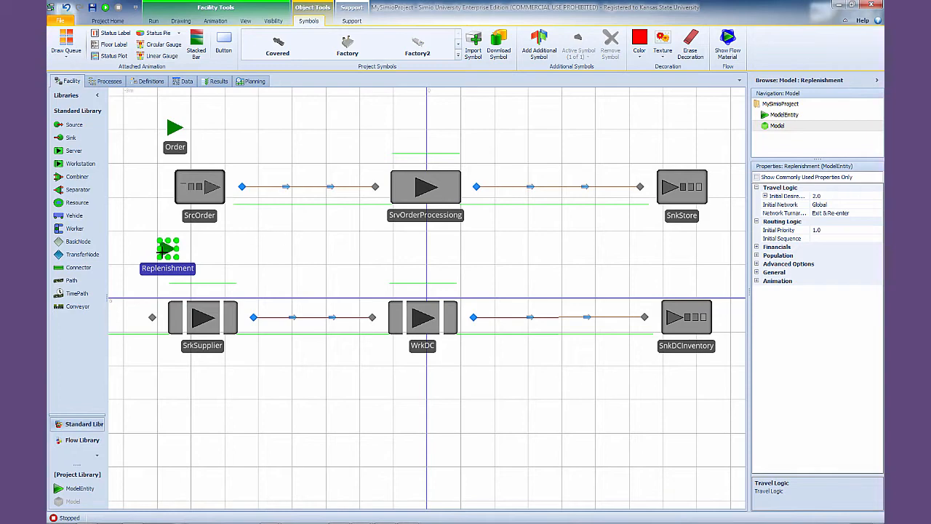
pyautogui.click(166, 249)
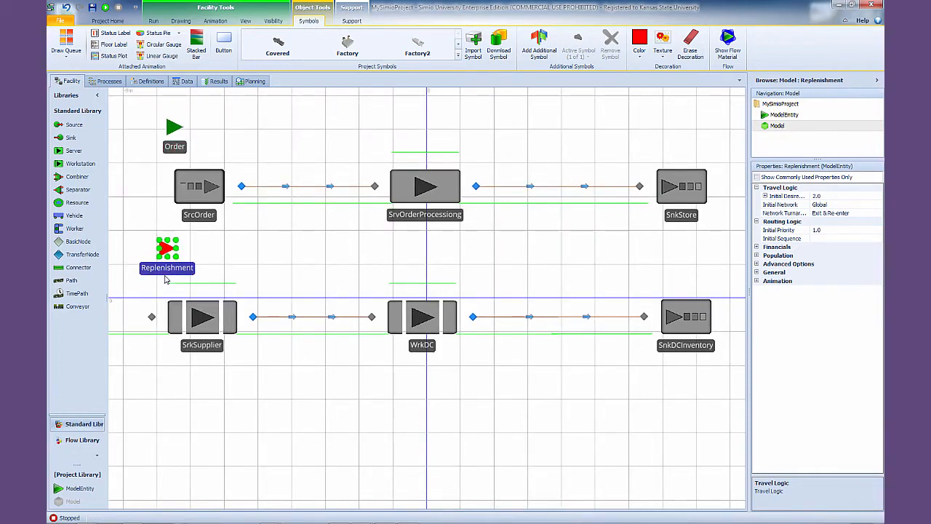
pyautogui.moveTo(166, 270); pyautogui.dragTo(165, 274)
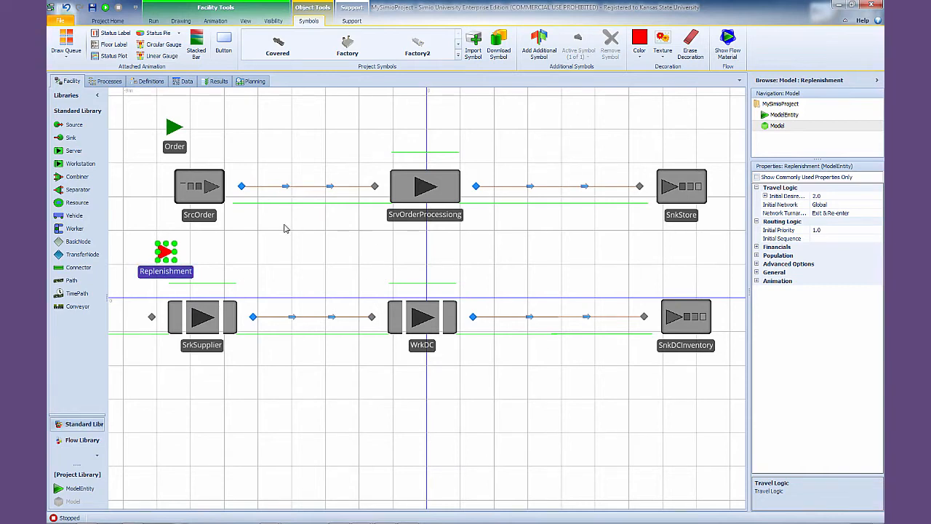
# Set the interarrival time of SrcOrder to 1 with units of Days.
pyautogui.click(208, 219)
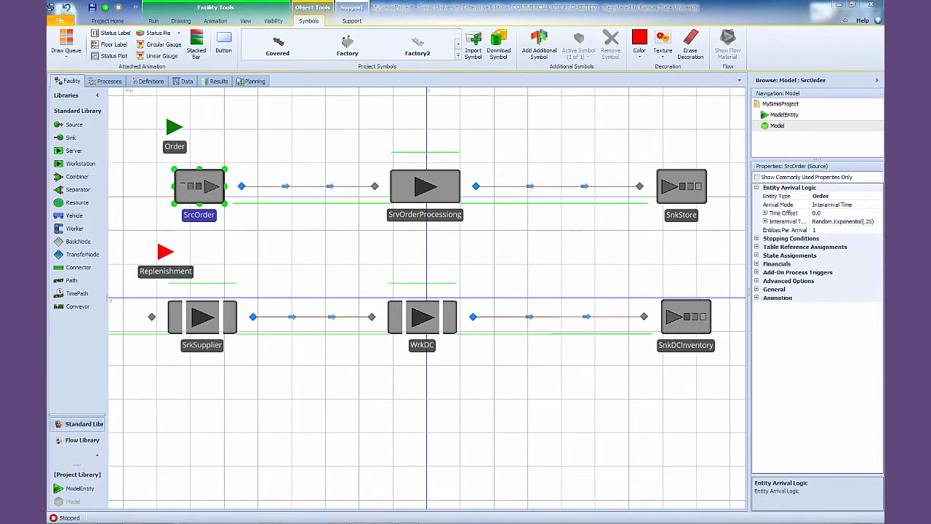
pyautogui.click(864, 211)
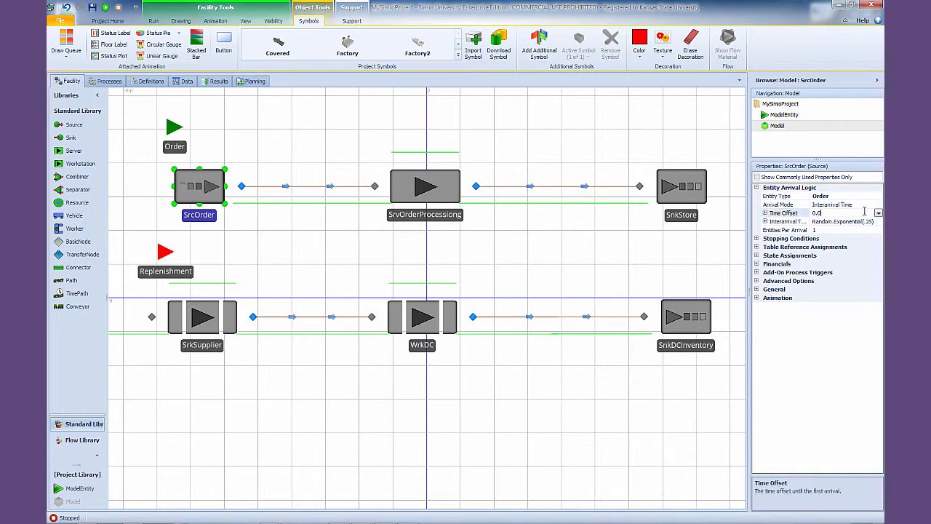
pyautogui.click(877, 222)
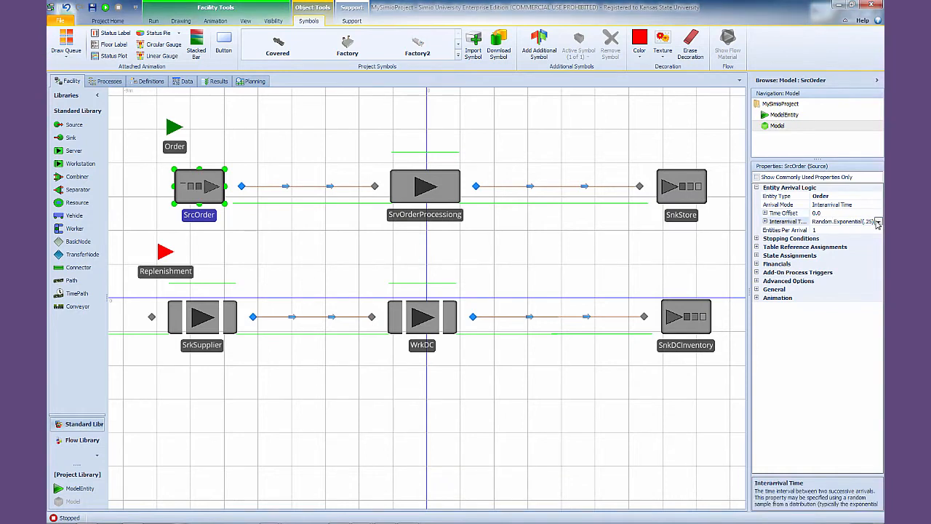
pyautogui.click(879, 223)
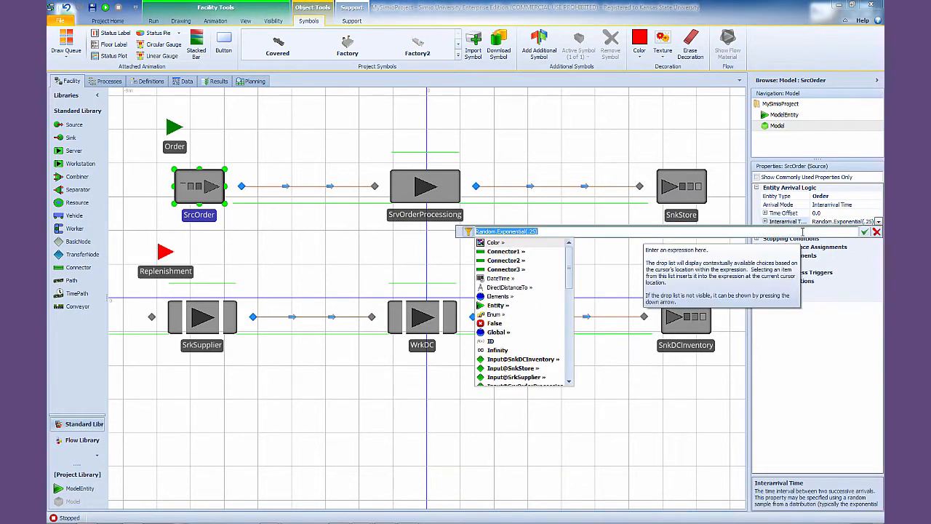
pyautogui.write('1')
pyautogui.click(864, 231)
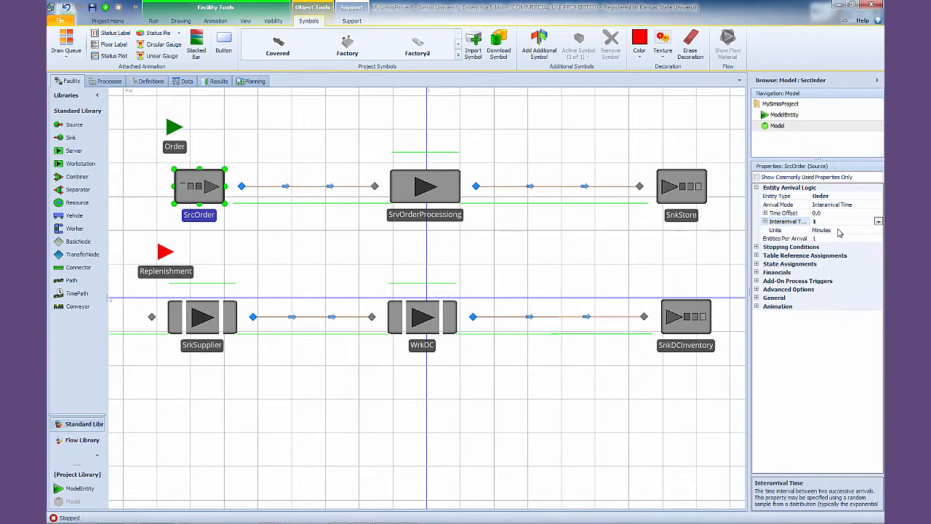
pyautogui.click(841, 231)
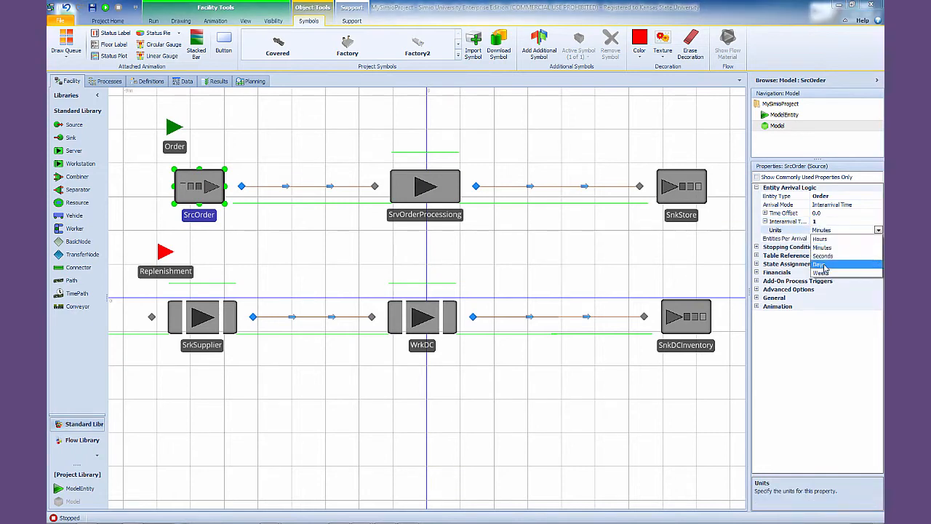
pyautogui.click(827, 265)
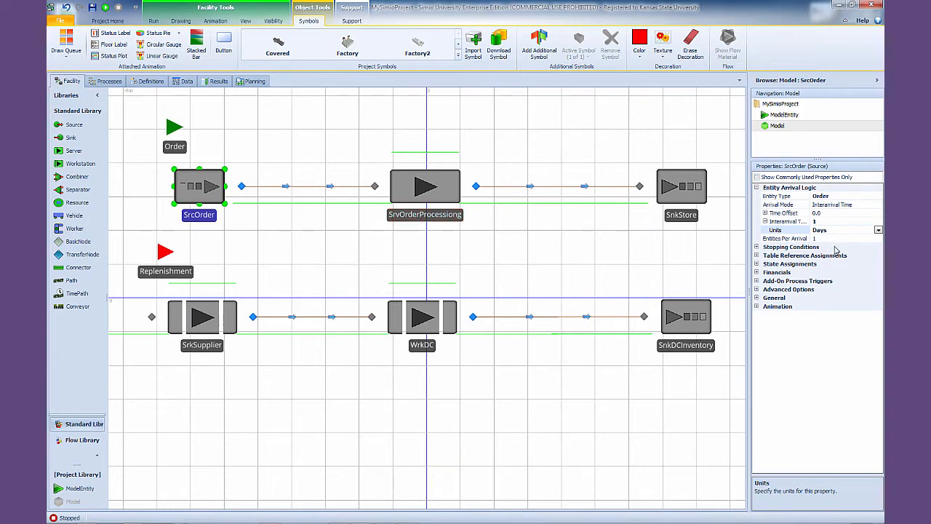
# Add a discrete integer state variable named OrderAmt to the ModelEntity definition.
pyautogui.click(785, 118)
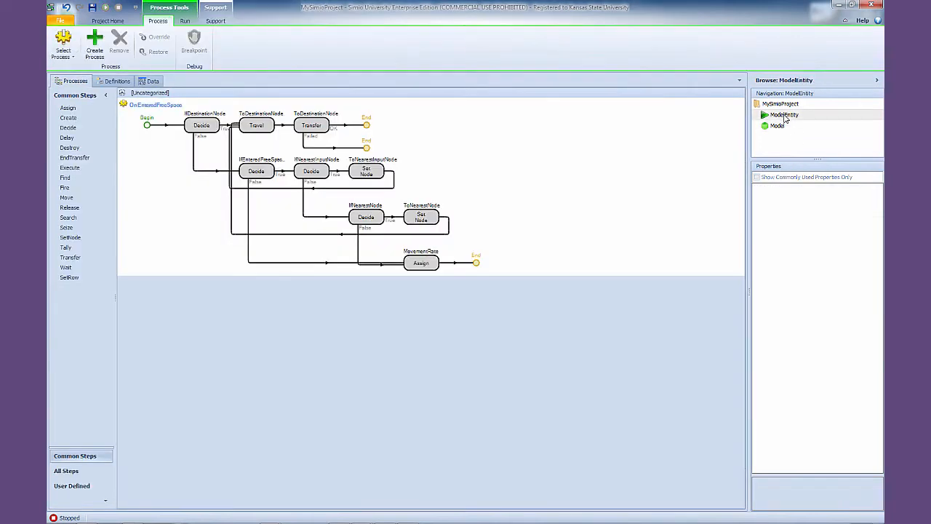
pyautogui.click(117, 81)
pyautogui.click(71, 182)
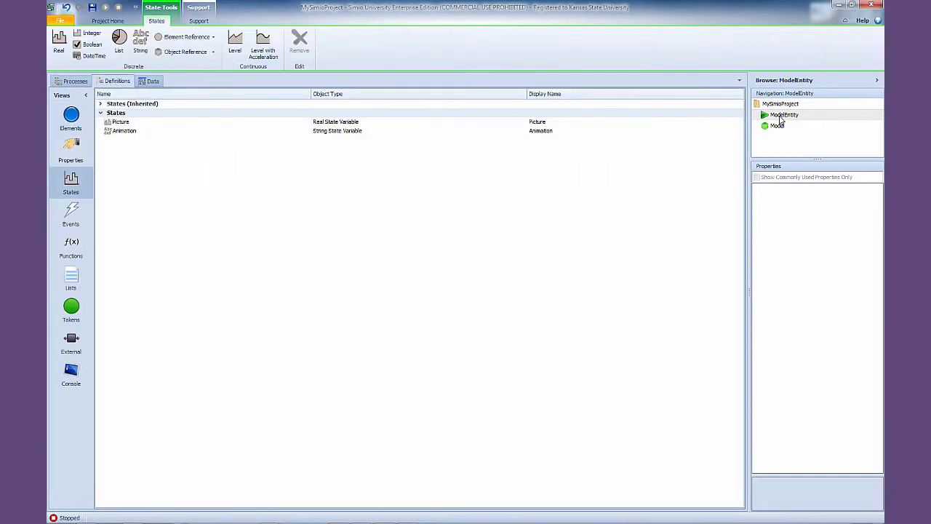
pyautogui.click(88, 33)
pyautogui.click(164, 141)
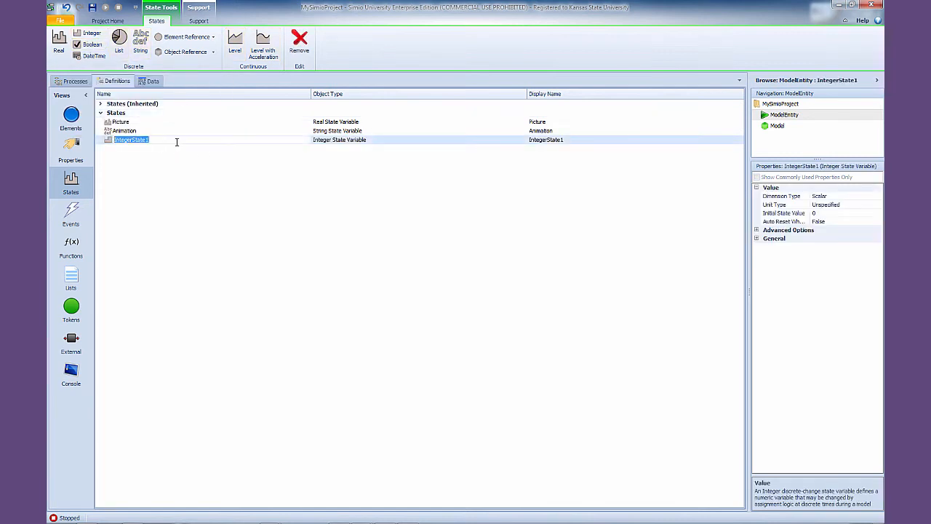
pyautogui.write('OrderAmt')
pyautogui.press('Return')
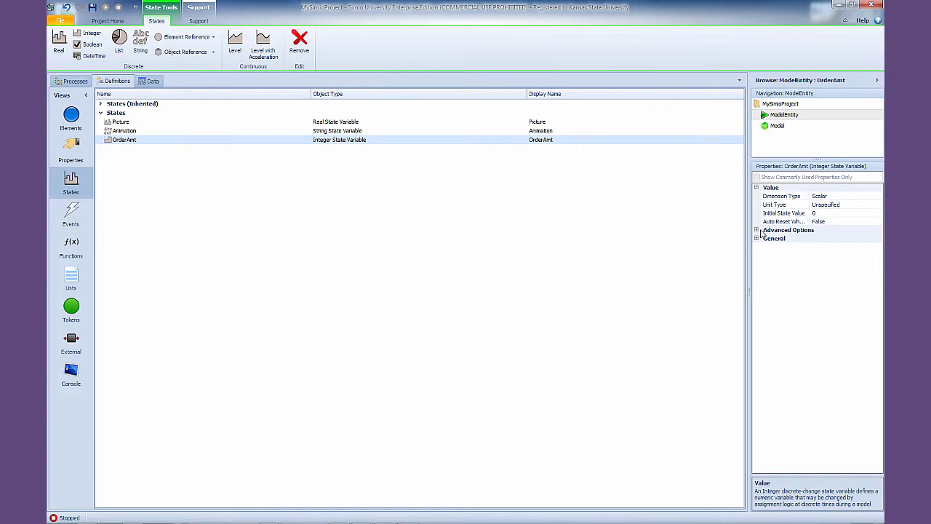
# Return to the main model and add a Before Exiting state assignment on SrcOrder for the variable ModelEntity.OrderAmt.
pyautogui.moveTo(750, 289); pyautogui.dragTo(720, 287)
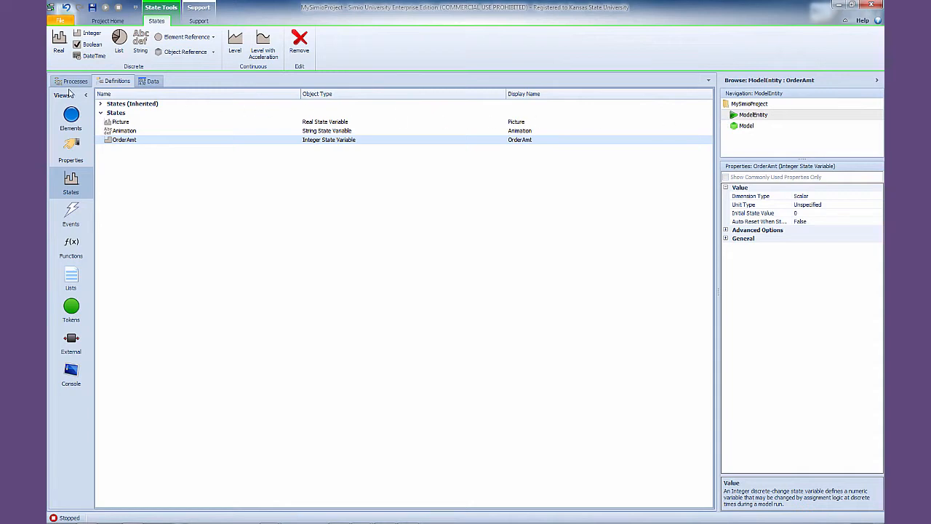
pyautogui.click(746, 126)
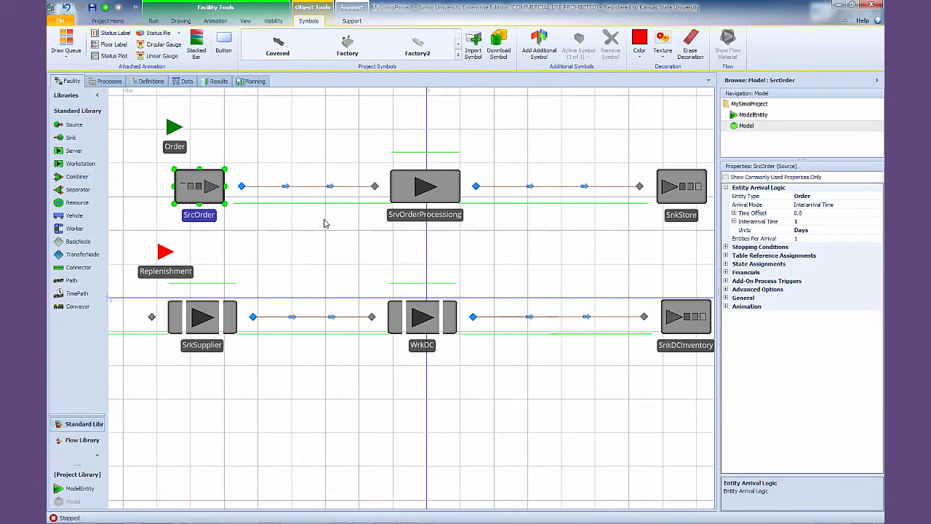
pyautogui.click(205, 217)
pyautogui.click(285, 227)
pyautogui.click(216, 219)
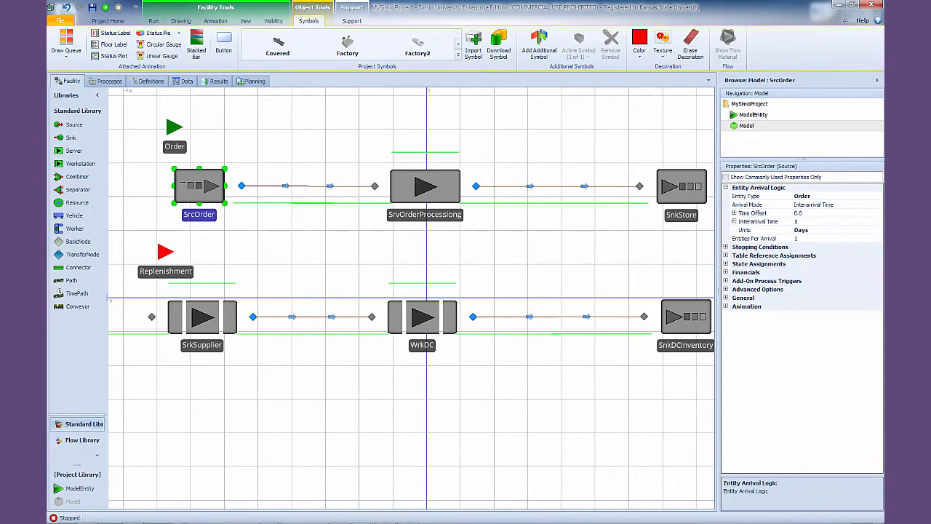
pyautogui.click(725, 263)
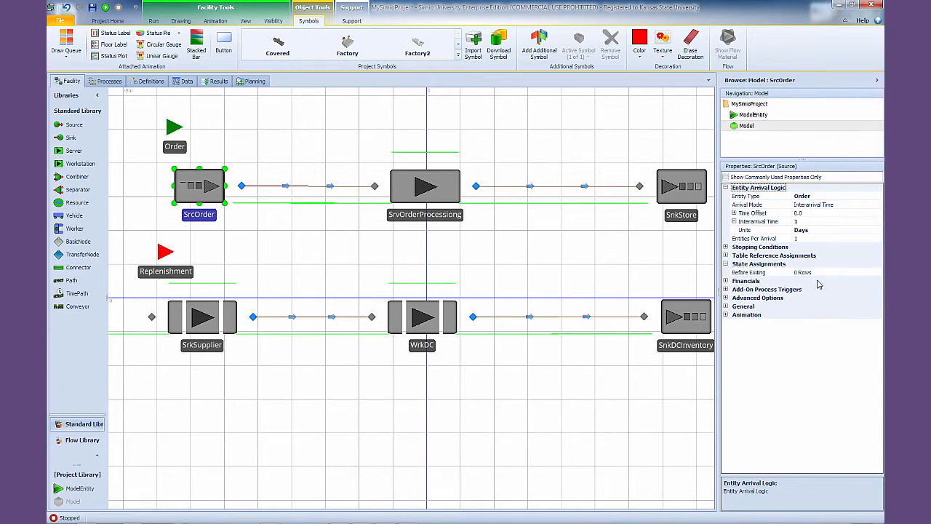
pyautogui.click(780, 274)
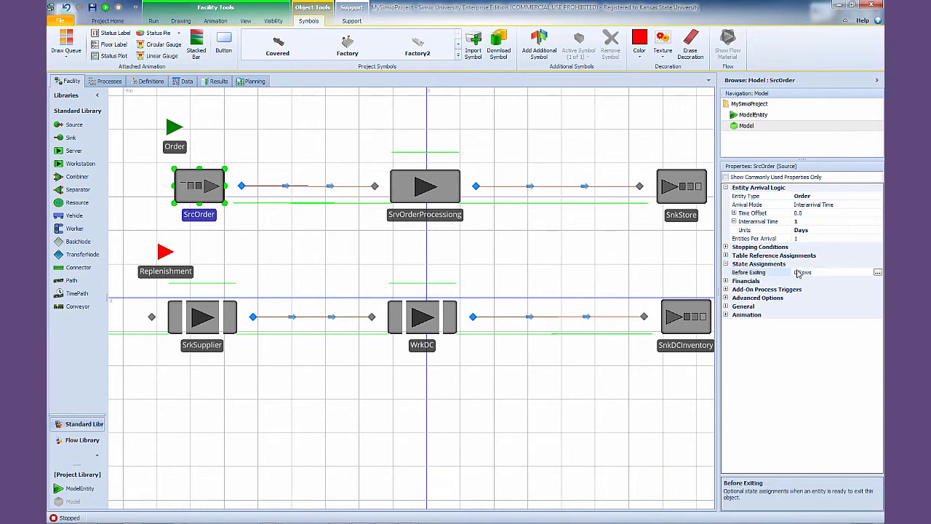
pyautogui.click(877, 272)
pyautogui.click(374, 319)
pyautogui.click(633, 230)
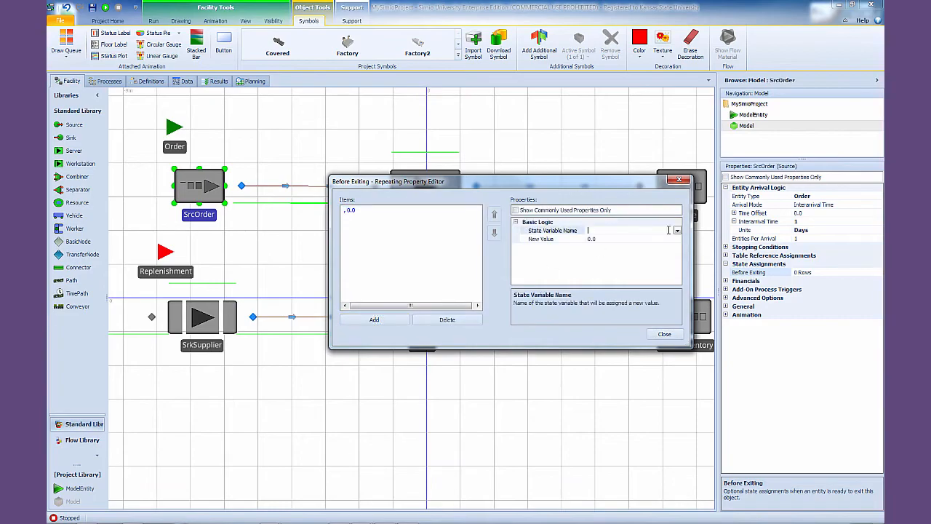
pyautogui.click(678, 230)
pyautogui.moveTo(711, 239); pyautogui.dragTo(752, 287)
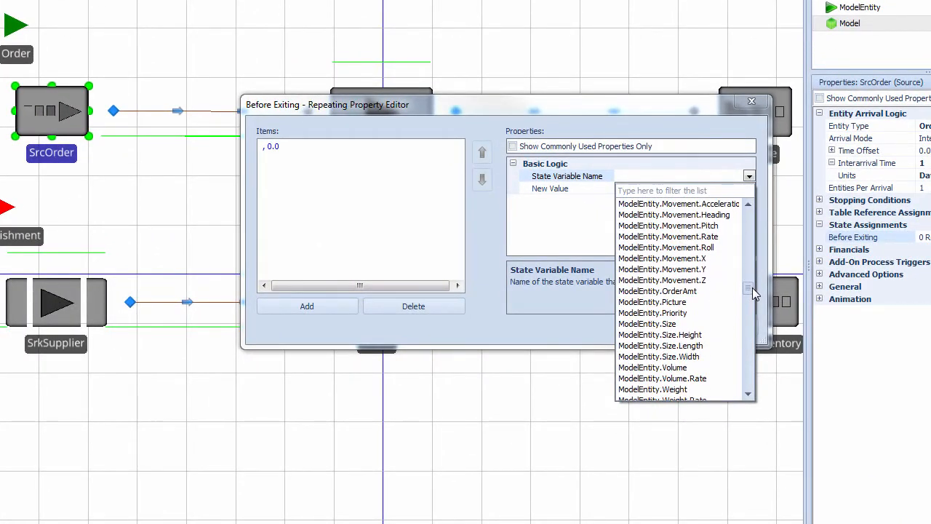
pyautogui.click(714, 293)
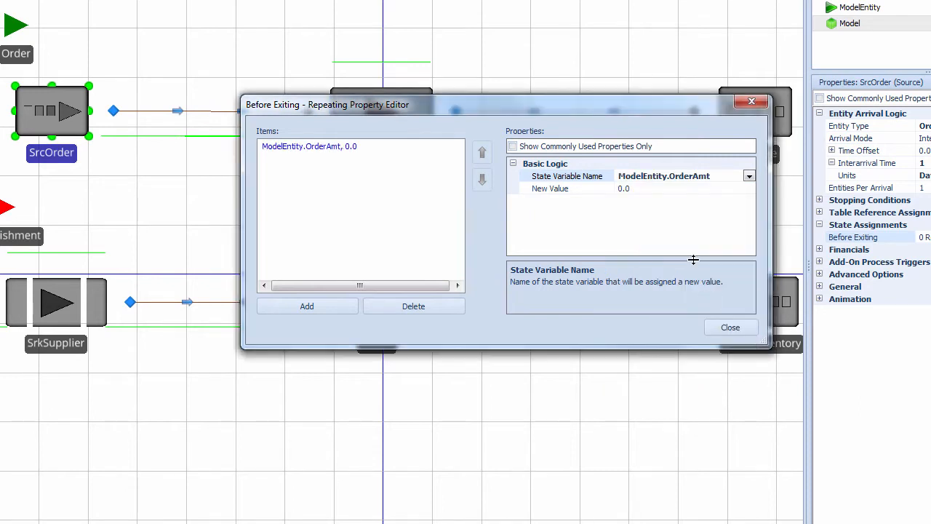
# Set the new value of the OrderAmt assignment to Random.Poisson(40) and close the assignment editor.
pyautogui.click(717, 191)
pyautogui.click(749, 189)
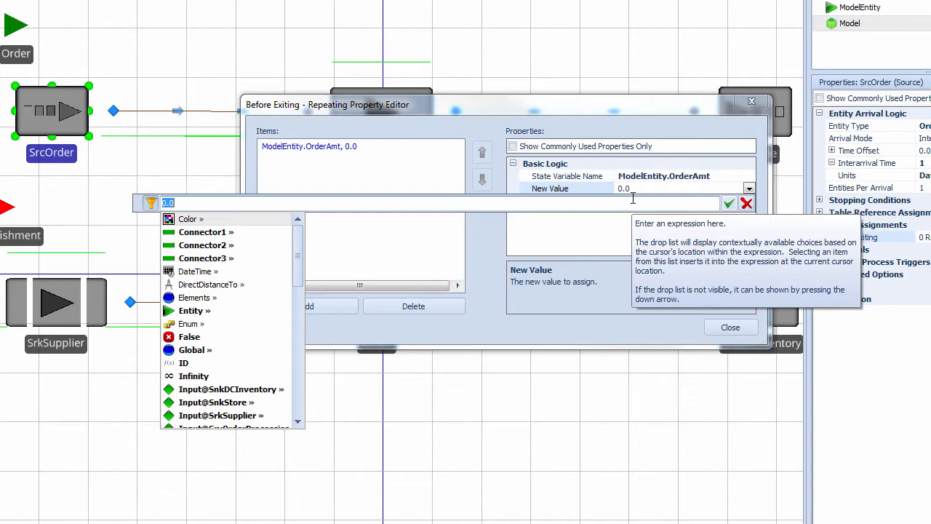
pyautogui.write('Random.Po')
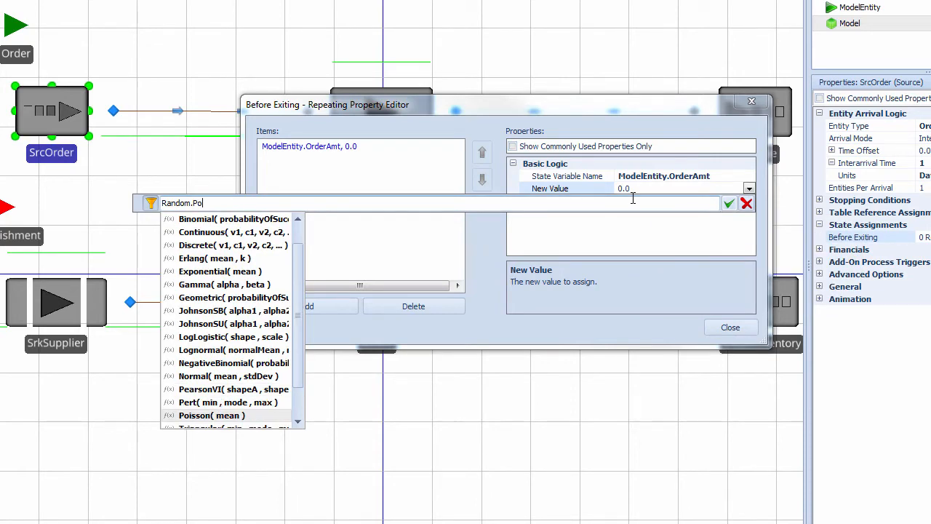
pyautogui.press('Return')
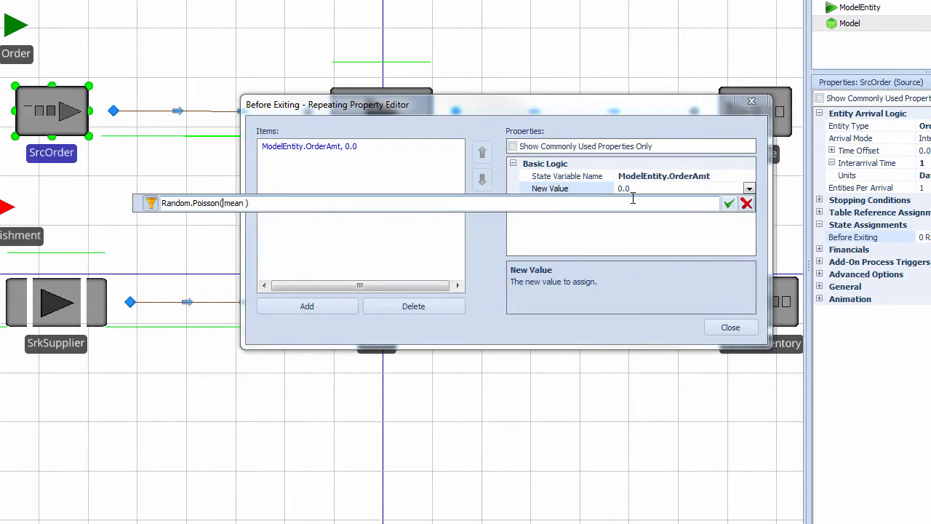
pyautogui.hotkey('shift', 'Right')
pyautogui.hotkey('shift', 'Right')
pyautogui.hotkey('shift', 'Right')
pyautogui.hotkey('shift', 'Right')
pyautogui.hotkey('shift', 'Right')
pyautogui.write('40')
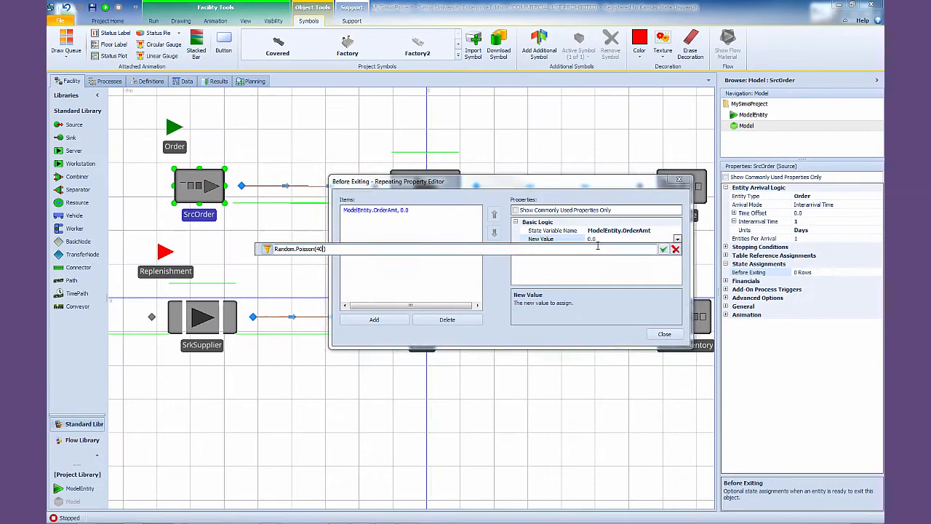
pyautogui.press('Return')
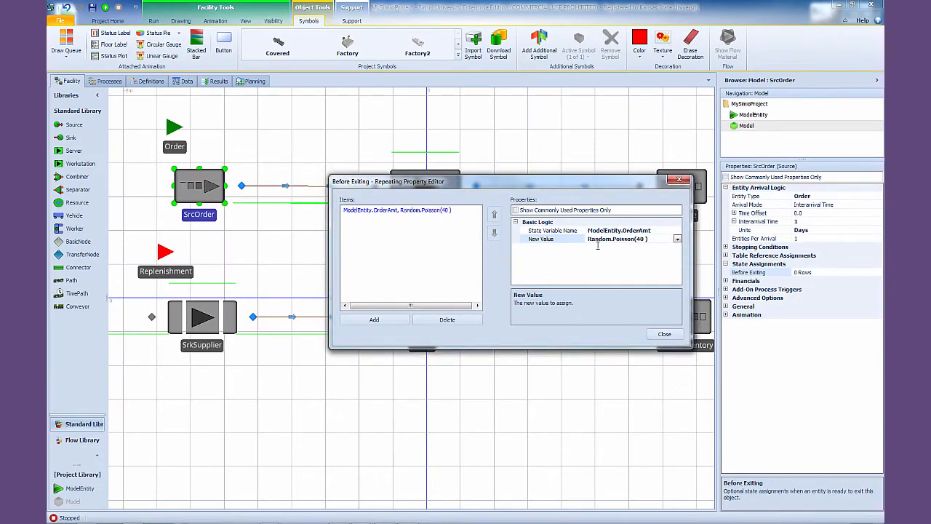
pyautogui.click(664, 334)
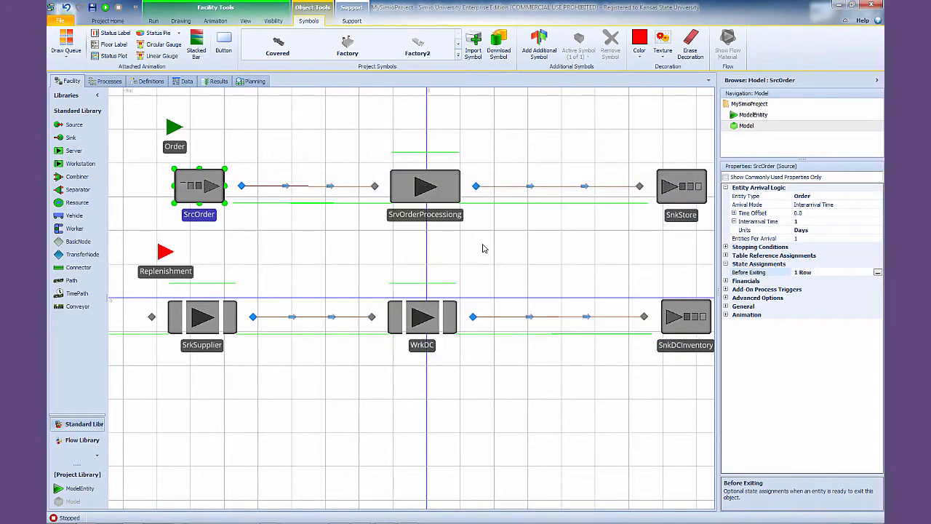
# Set the transfer-in time of the order processing server to 0.5 with units of Days.
pyautogui.click(420, 215)
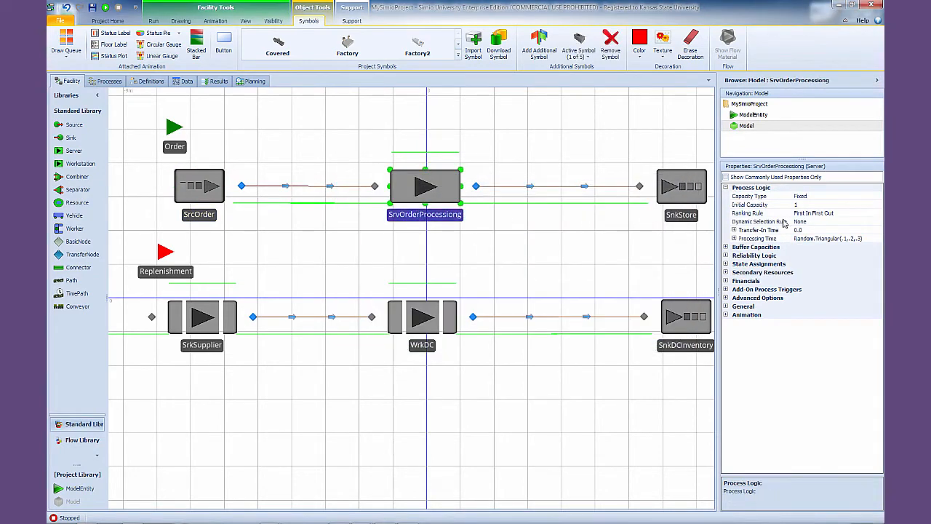
pyautogui.click(820, 230)
pyautogui.moveTo(818, 231); pyautogui.dragTo(773, 232)
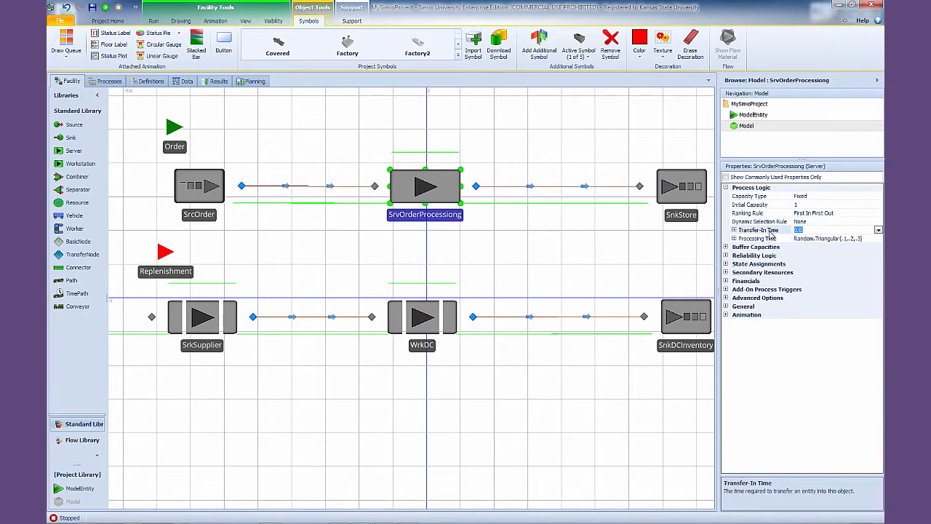
pyautogui.write('0.5')
pyautogui.doubleClick(768, 233)
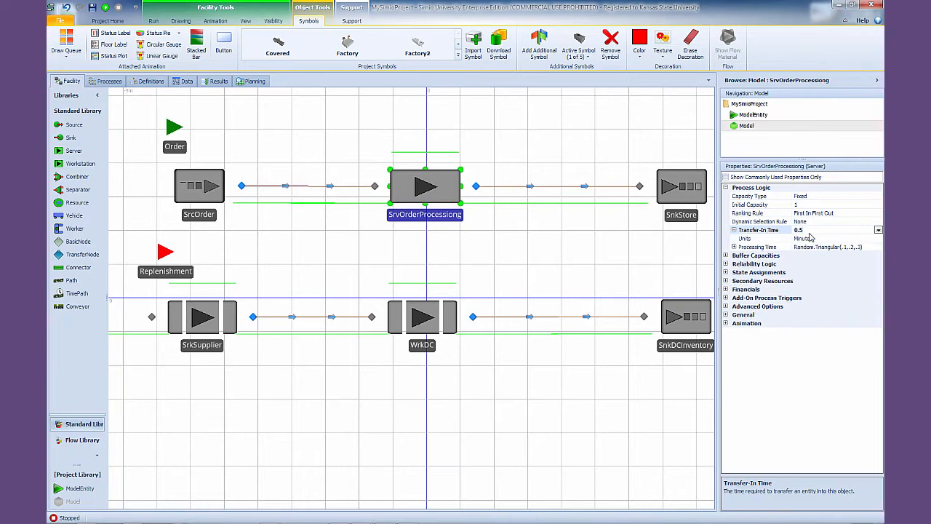
pyautogui.click(825, 240)
pyautogui.click(878, 238)
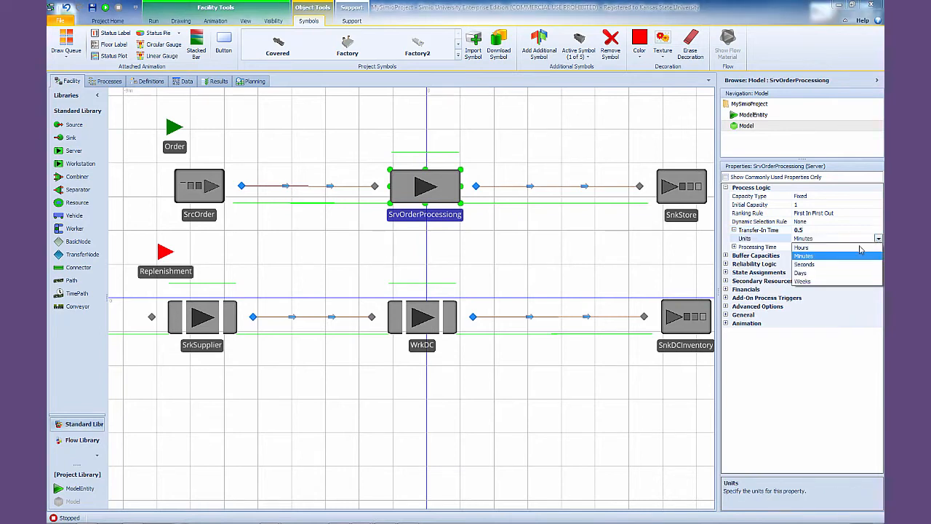
pyautogui.click(807, 273)
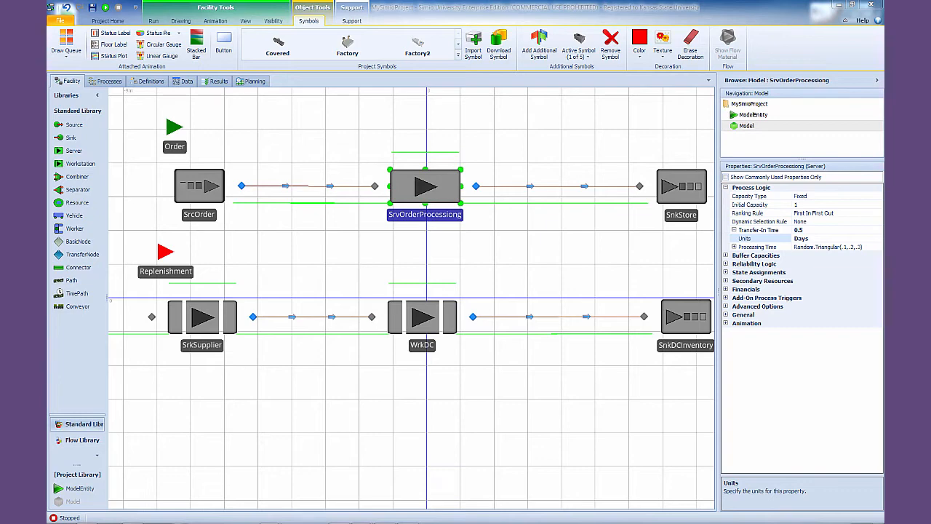
pyautogui.click(357, 145)
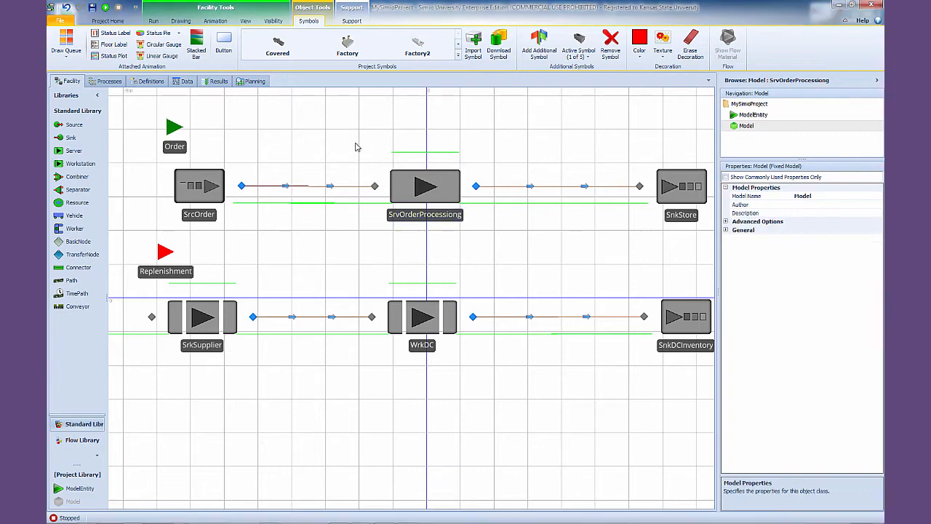
# Add four standard properties of type Expression to the model's property definitions.
pyautogui.click(163, 85)
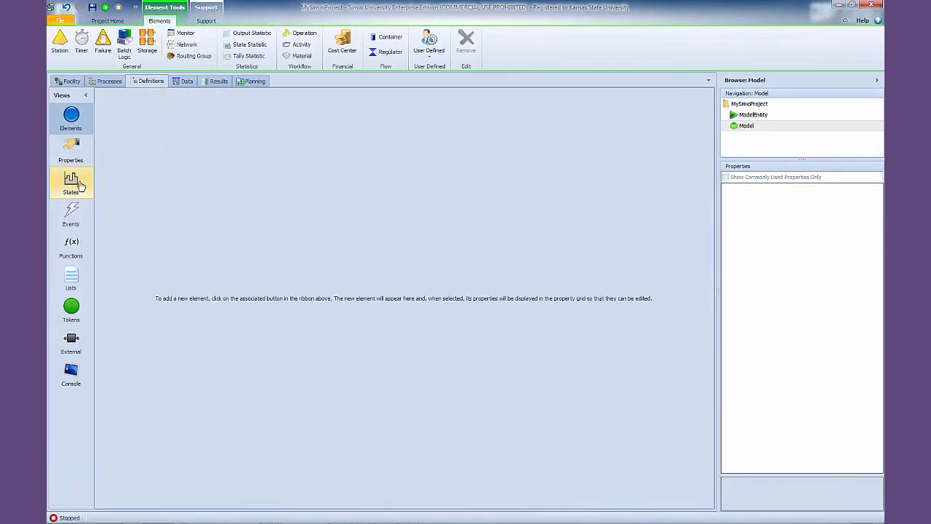
pyautogui.click(73, 151)
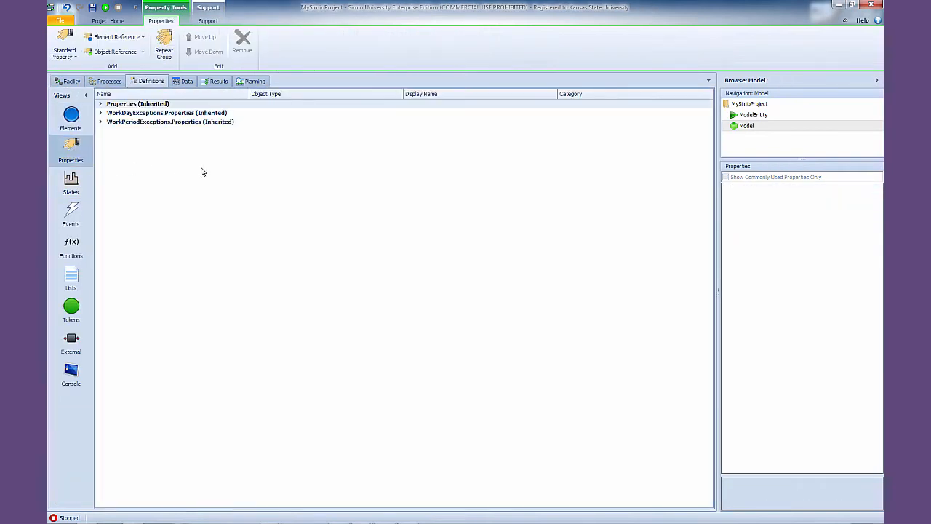
pyautogui.click(64, 53)
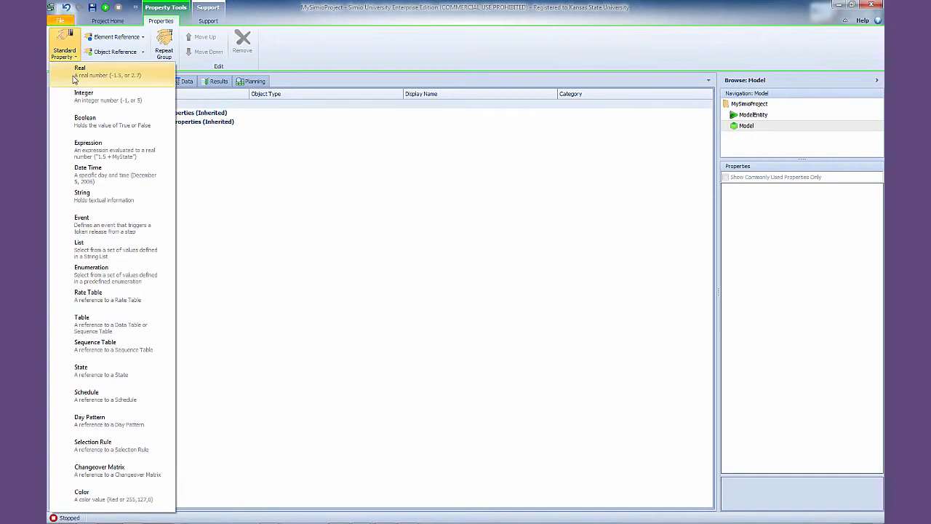
pyautogui.click(102, 150)
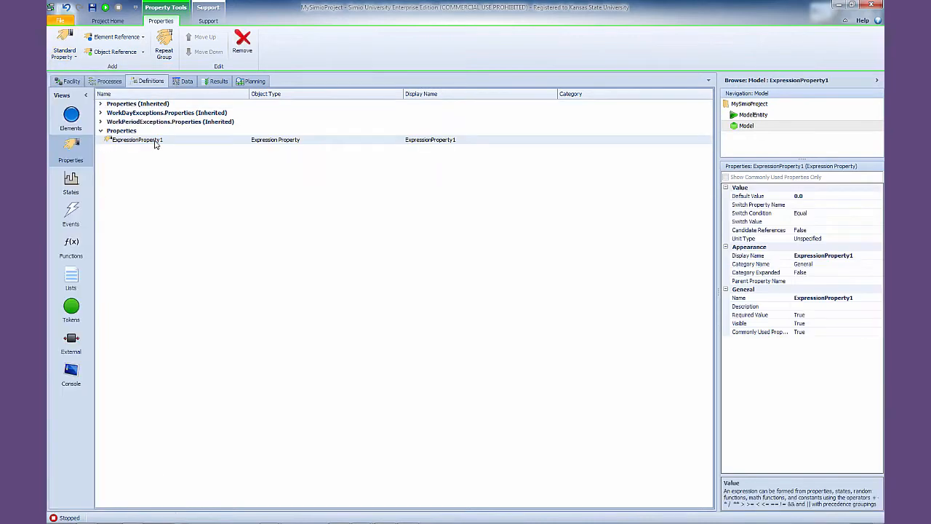
pyautogui.click(67, 56)
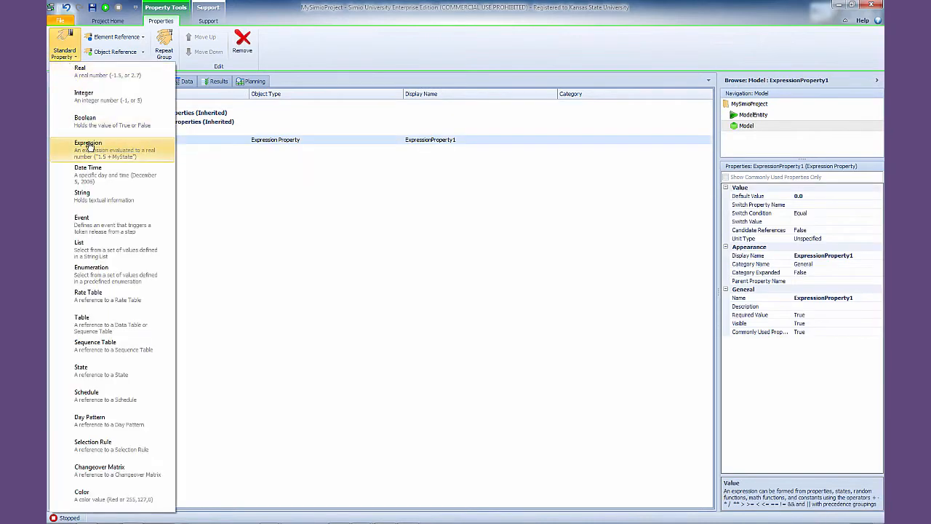
pyautogui.click(88, 146)
pyautogui.click(66, 56)
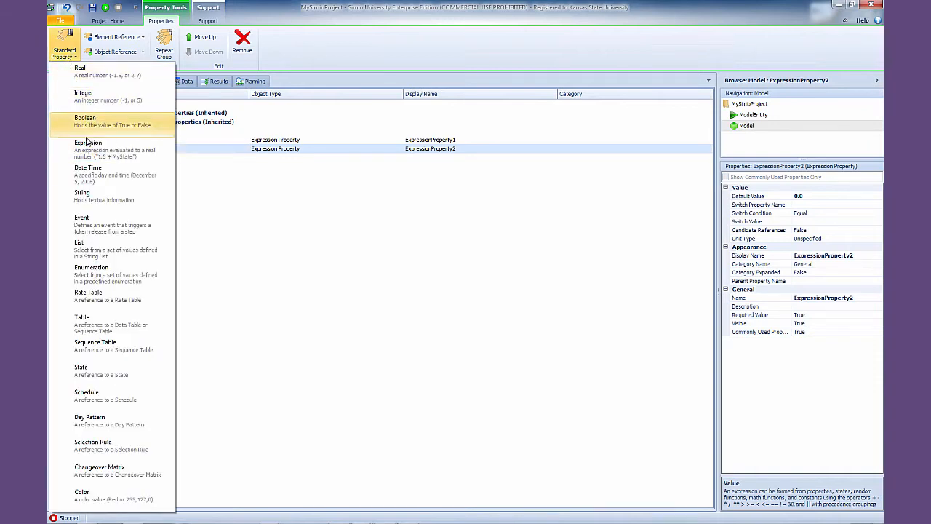
pyautogui.click(88, 149)
pyautogui.click(65, 51)
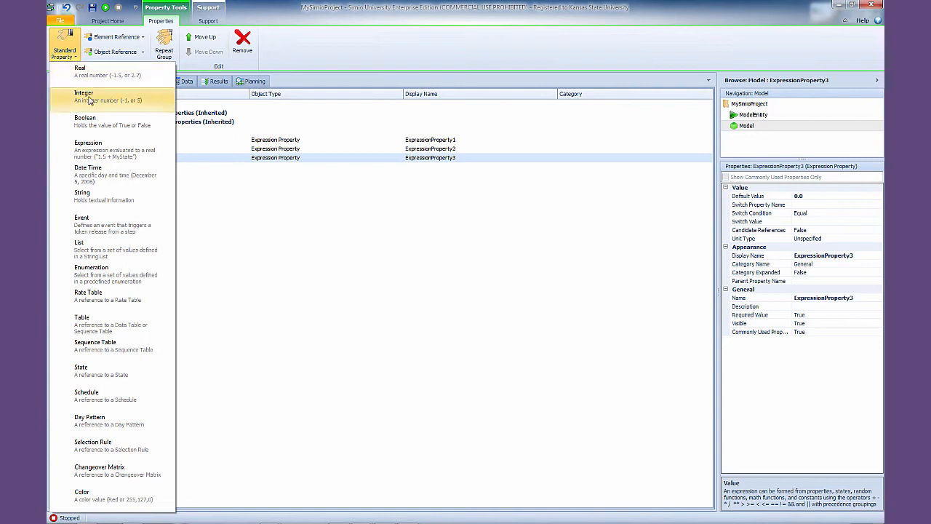
pyautogui.click(91, 148)
# Rename the first expression property InitialInventory and the second one ReOrderPoint.
pyautogui.click(169, 141)
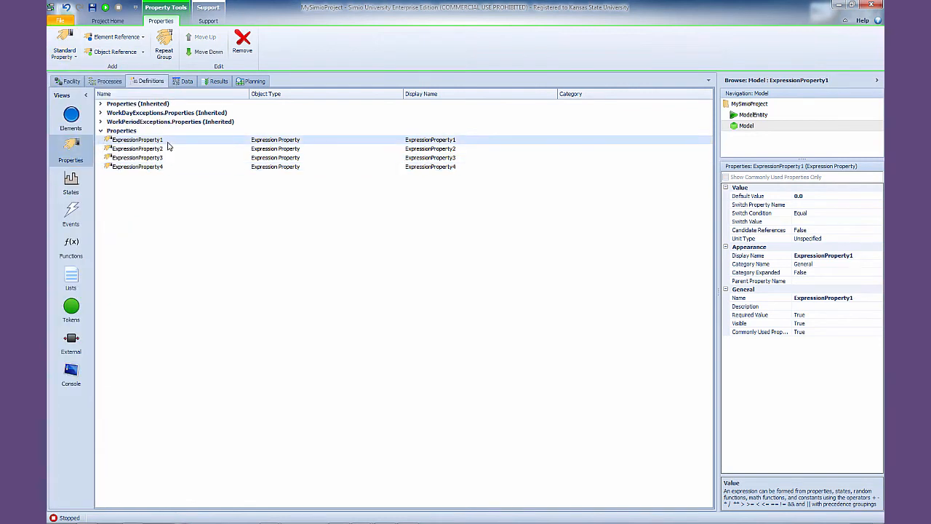
pyautogui.click(172, 140)
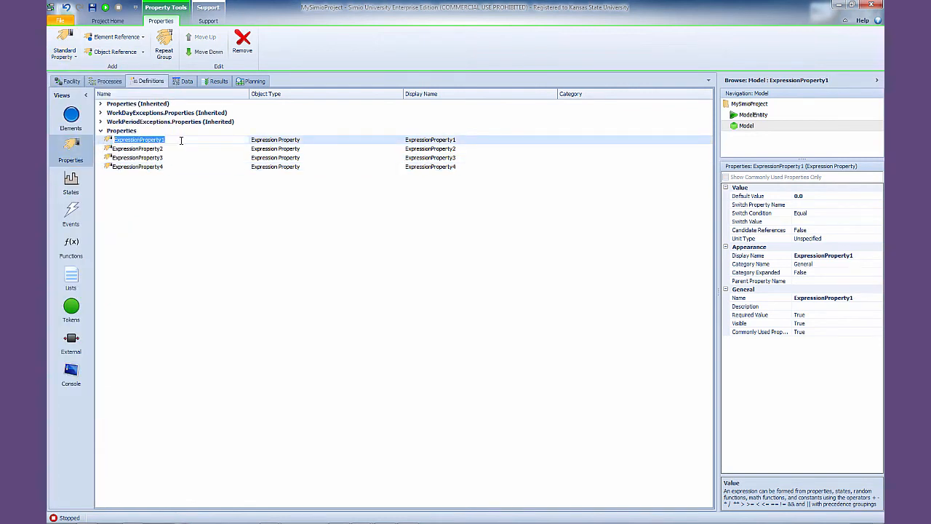
pyautogui.write('InitialInventory')
pyautogui.press('Return')
pyautogui.click(164, 151)
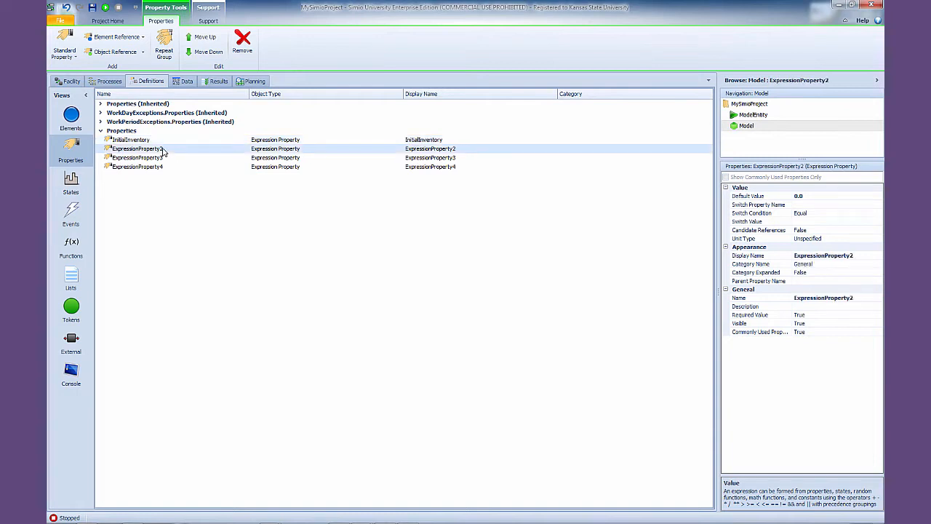
pyautogui.click(165, 151)
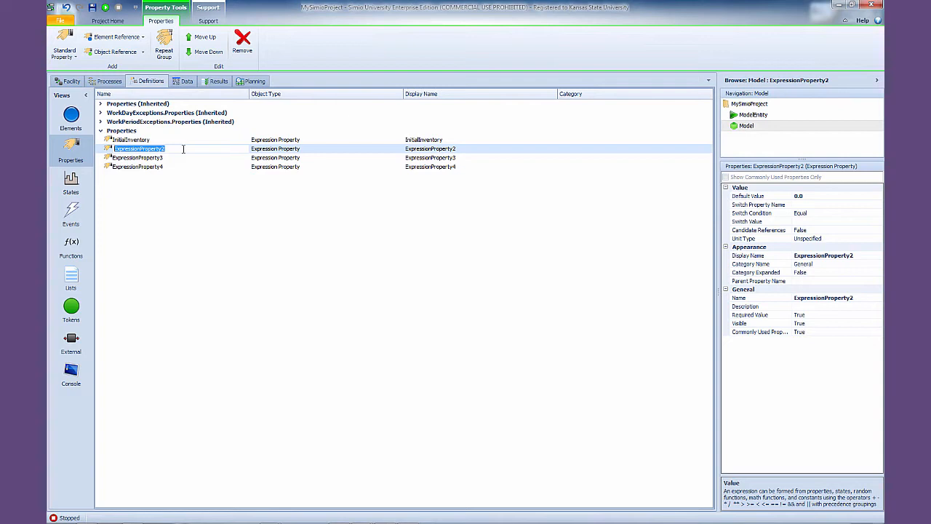
pyautogui.write('Re')
pyautogui.write('Ordering')
pyautogui.write('t')
pyautogui.press('Return')
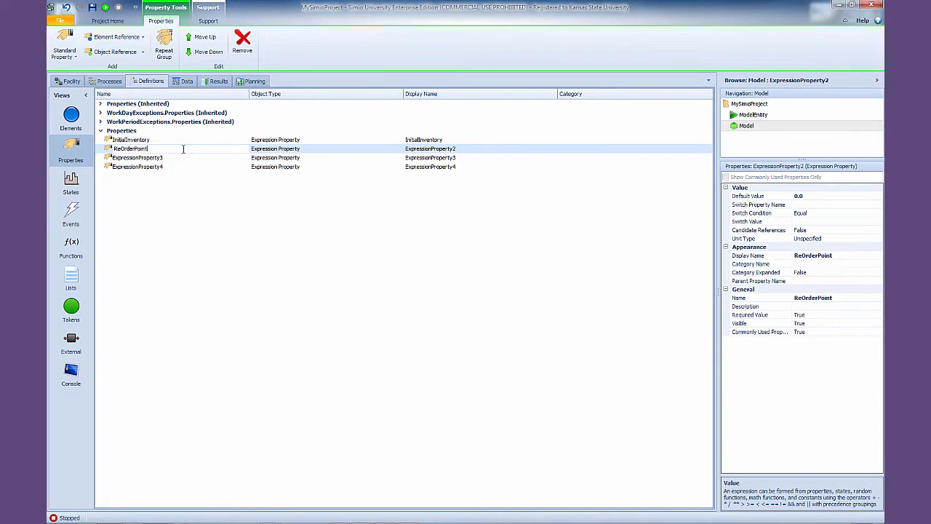
# Rename the third expression property OrderUpToQty and the fourth one ReviewPeriod.
pyautogui.click(150, 159)
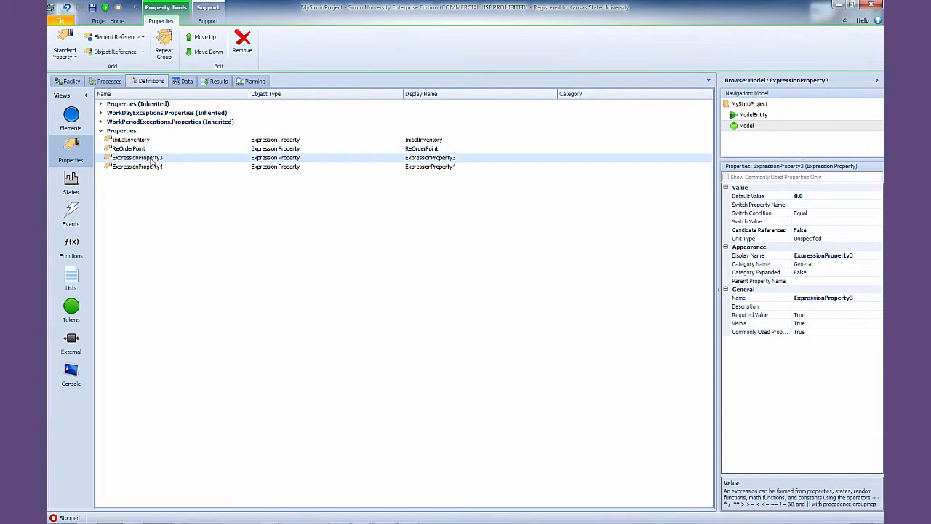
pyautogui.click(198, 160)
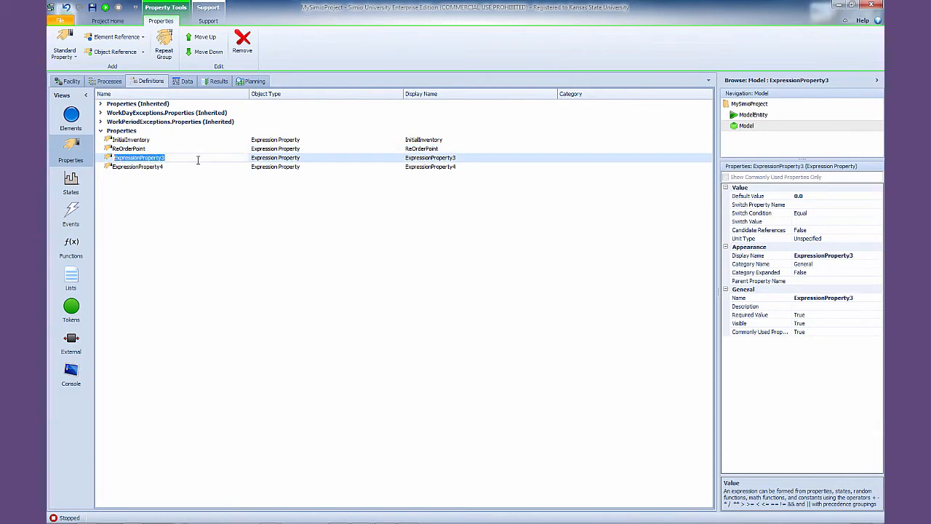
pyautogui.write('OrderUpToQty')
pyautogui.press('Return')
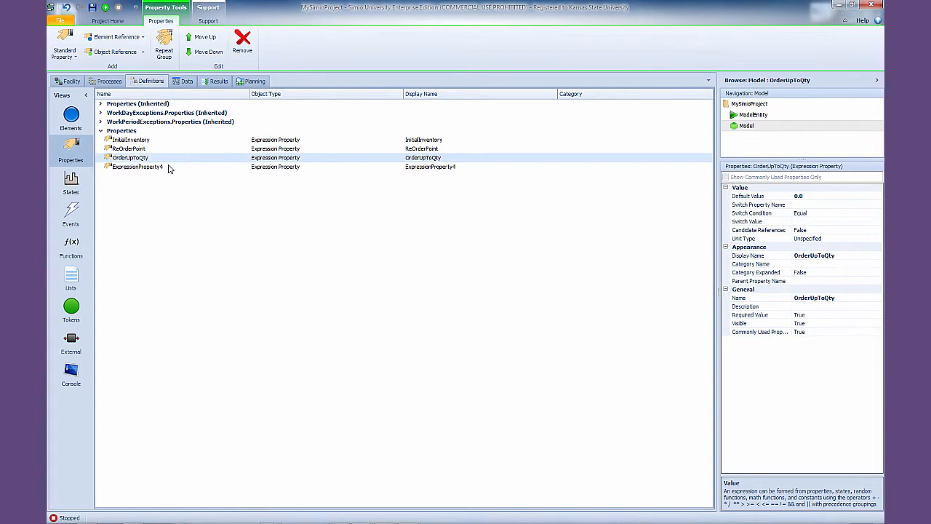
pyautogui.click(168, 168)
pyautogui.click(161, 167)
pyautogui.write('RE')
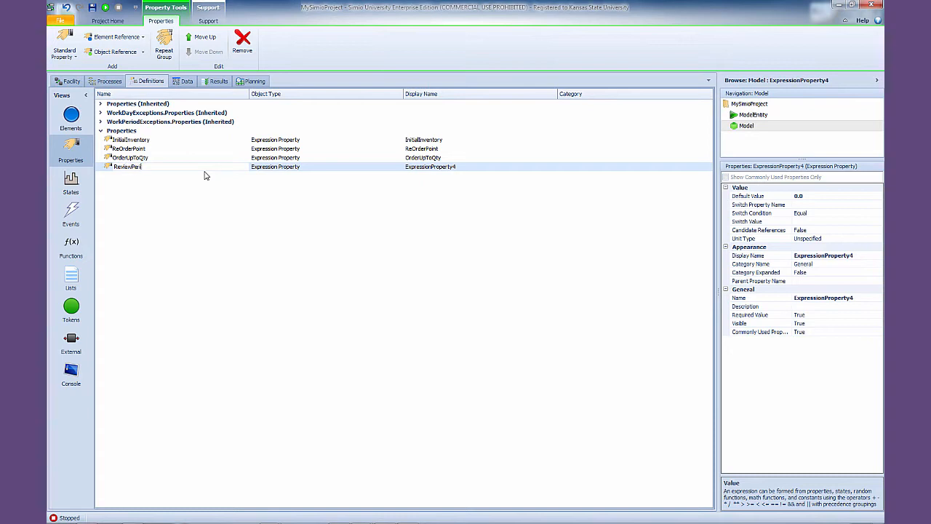
pyautogui.press('Return')
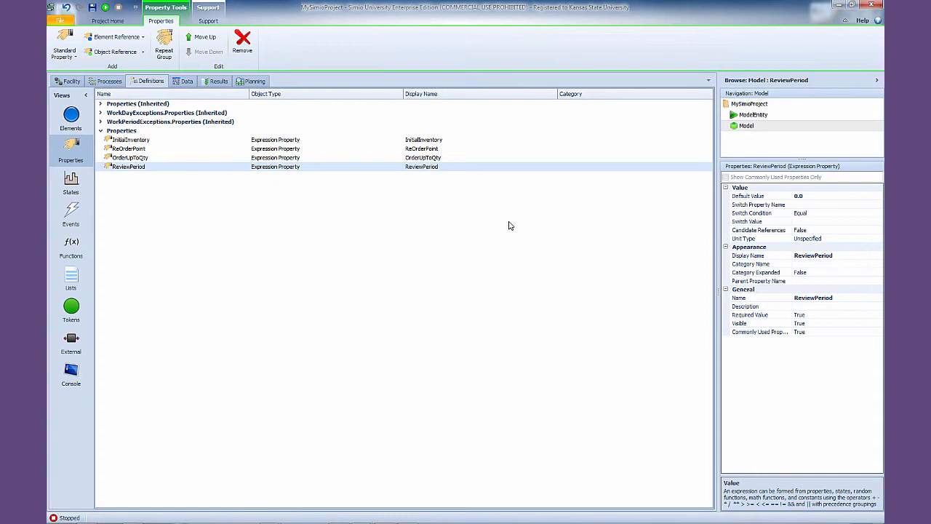
# Set the default value of the InitialInventory property to 700.
pyautogui.click(141, 140)
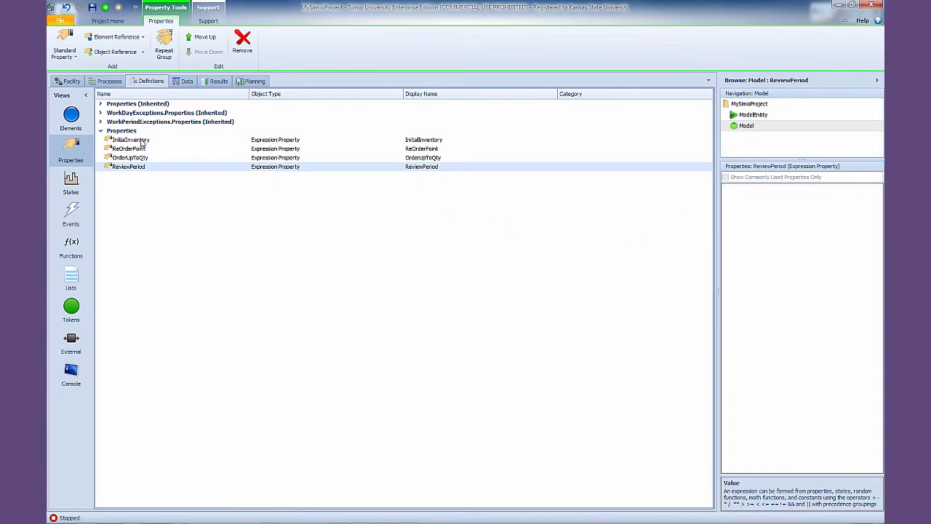
pyautogui.click(142, 157)
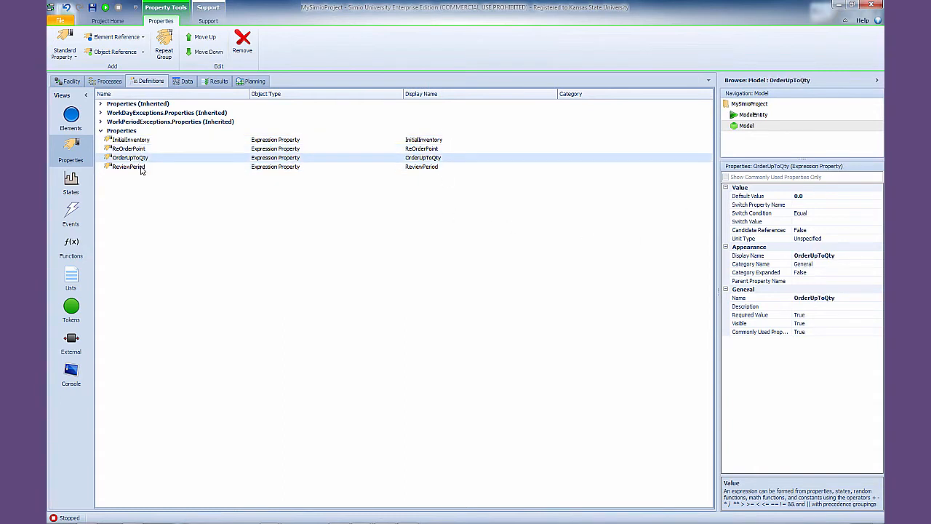
pyautogui.click(142, 141)
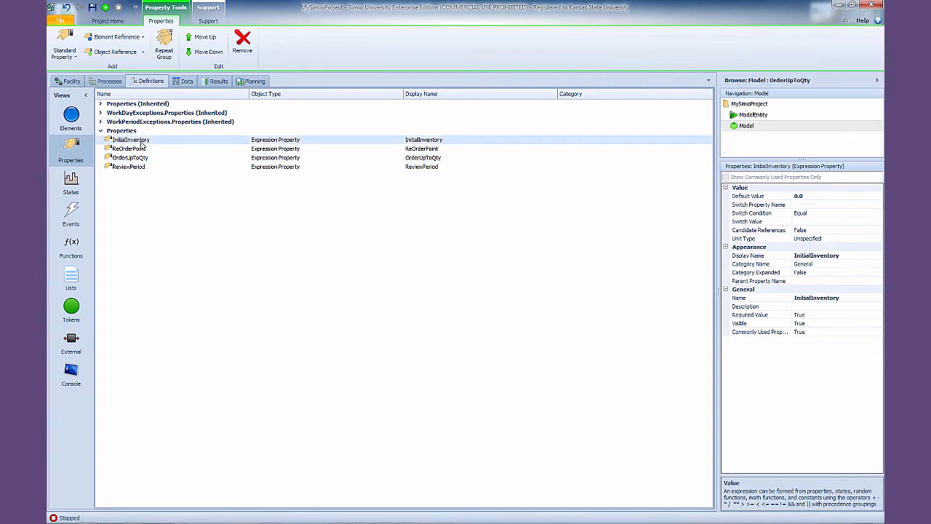
pyautogui.click(817, 197)
pyautogui.write('7')
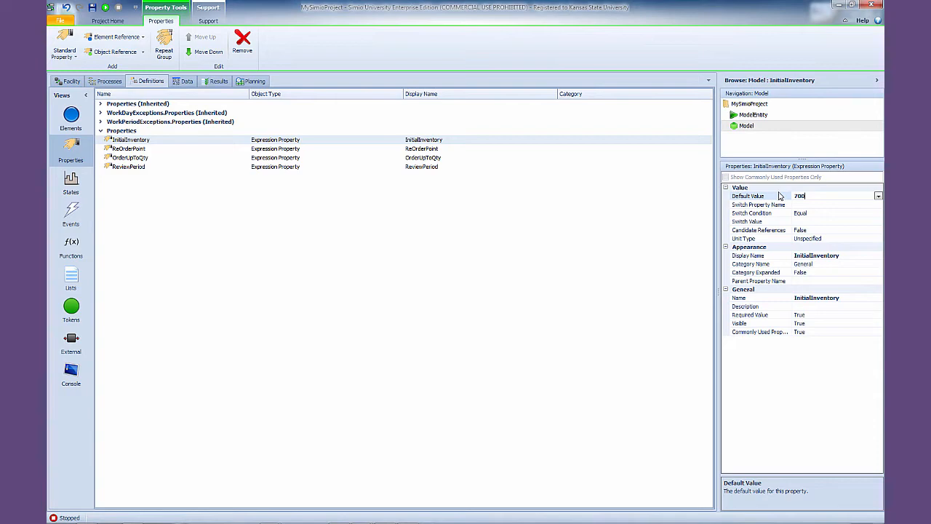
# Set the default value of ReOrderPoint to 300 and that of OrderUpToQty to 700.
pyautogui.click(143, 150)
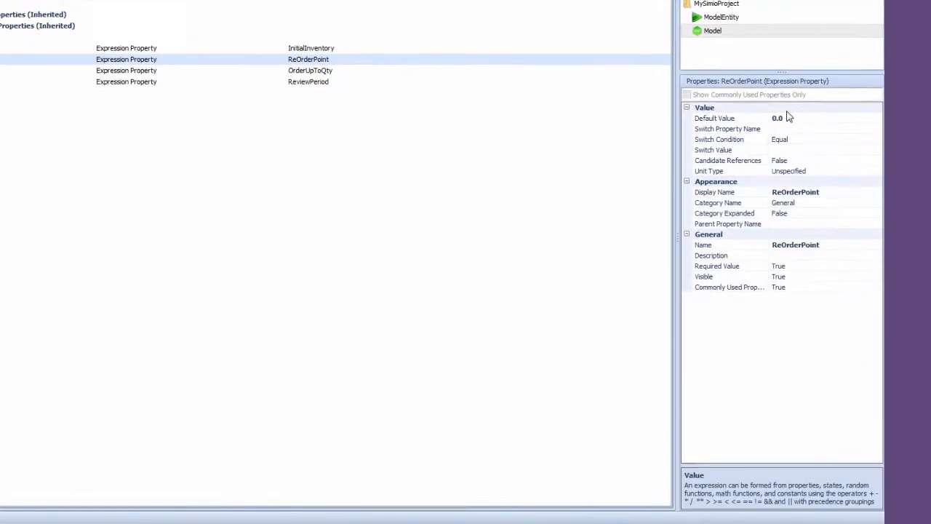
pyautogui.click(788, 118)
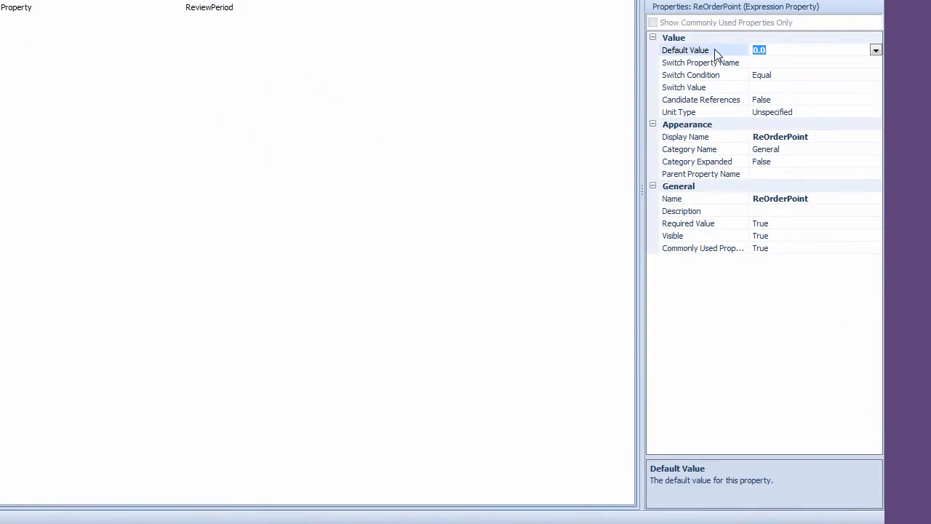
pyautogui.write('300')
pyautogui.click(247, 1)
pyautogui.moveTo(777, 51); pyautogui.dragTo(731, 49)
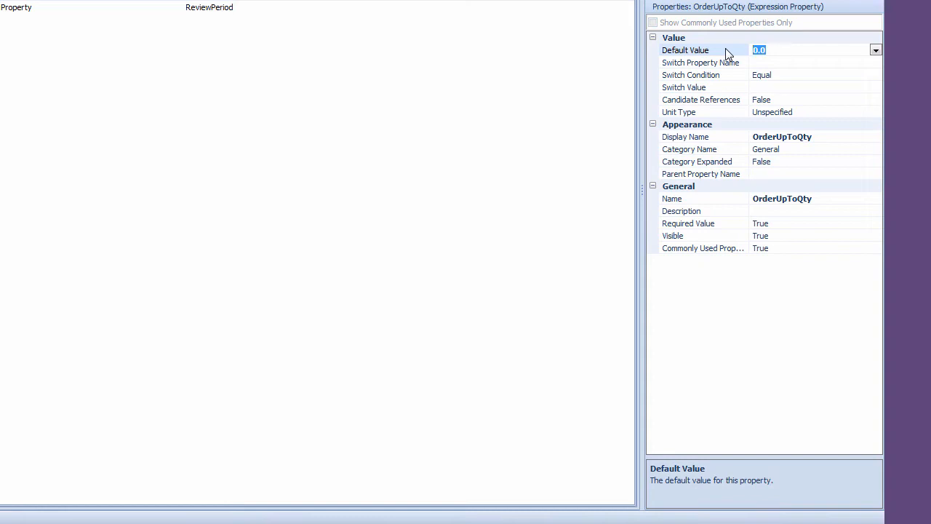
pyautogui.write('700')
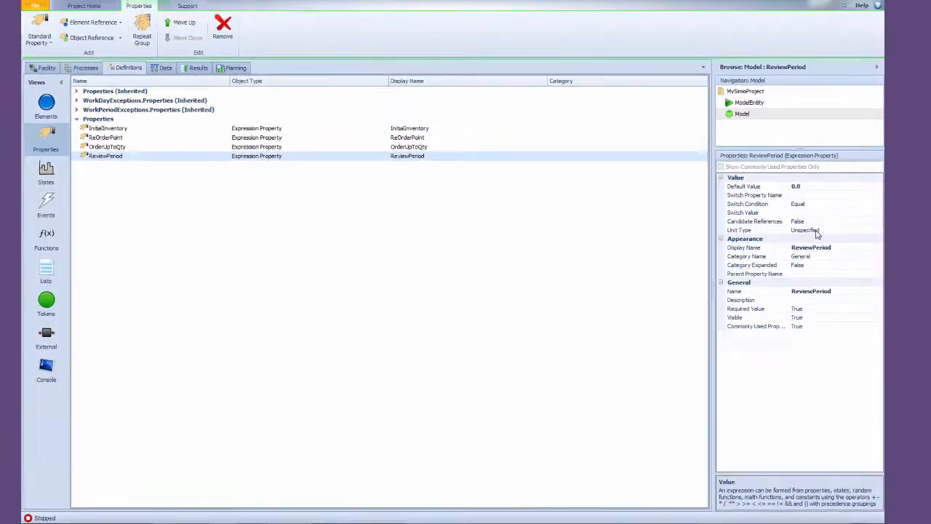
# Give the ReviewPeriod property the unit type Time, default units of Days and a default value of 5.
pyautogui.click(784, 112)
pyautogui.click(878, 241)
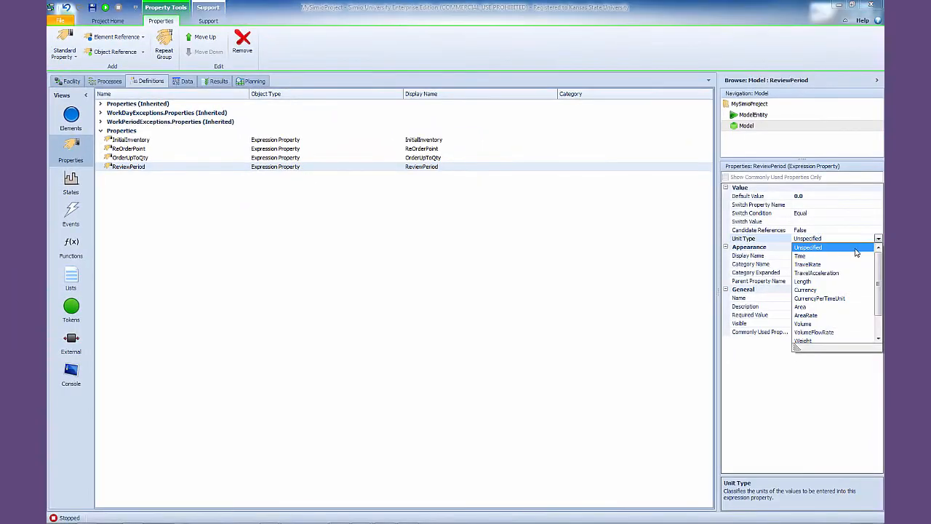
pyautogui.click(834, 252)
pyautogui.click(836, 250)
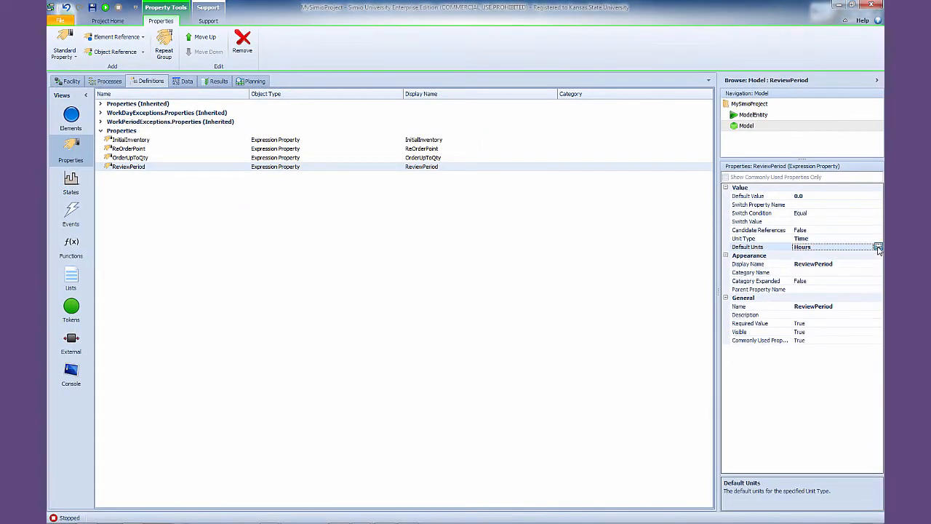
pyautogui.click(879, 247)
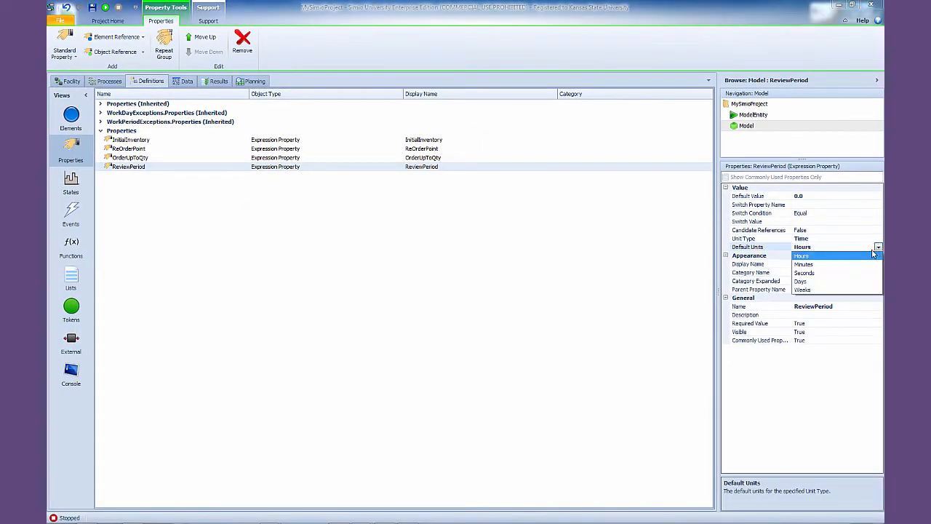
pyautogui.click(806, 282)
pyautogui.click(765, 195)
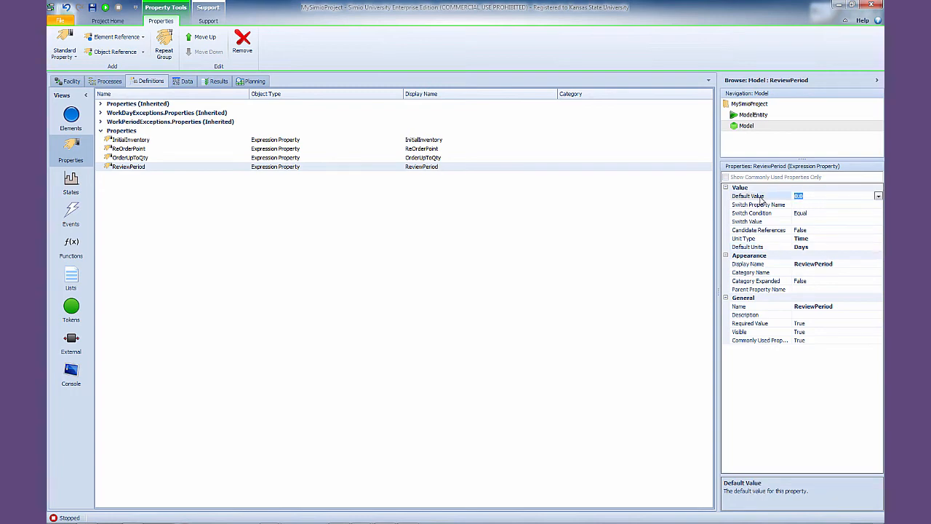
pyautogui.write('5')
# Set the category name of the InitialInventory property to Inventory.
pyautogui.click(302, 139)
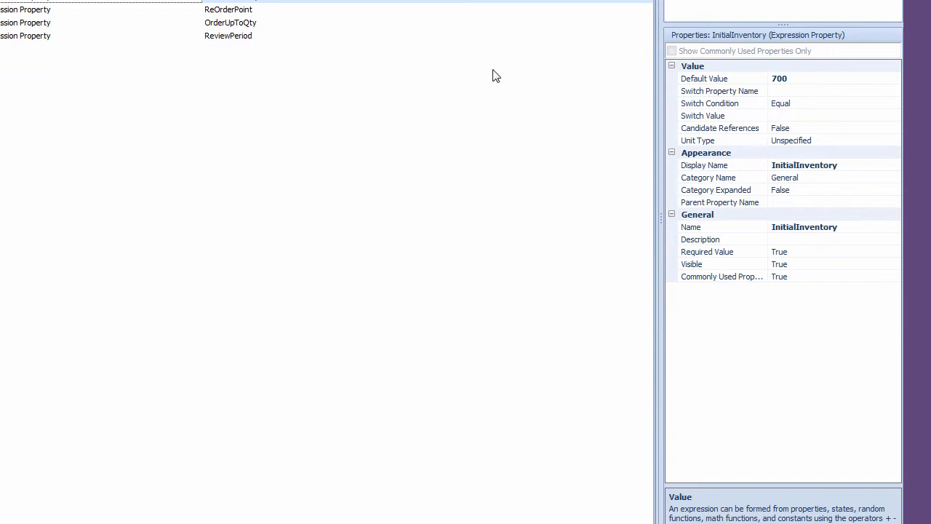
pyautogui.click(794, 178)
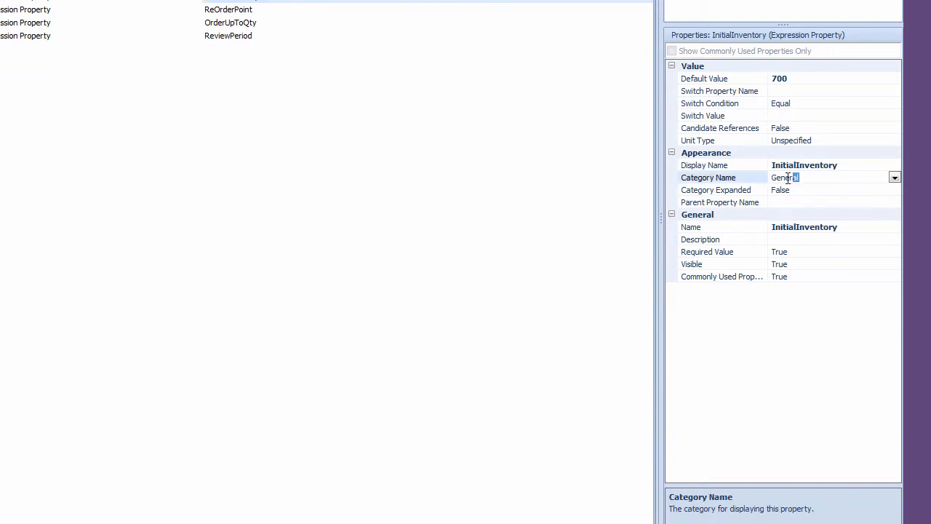
pyautogui.click(758, 181)
pyautogui.write('Inventory')
pyautogui.click(761, 178)
# Assign the ReOrderPoint and OrderUpToQty properties to the Inventory category.
pyautogui.click(244, 10)
pyautogui.click(823, 177)
pyautogui.click(719, 178)
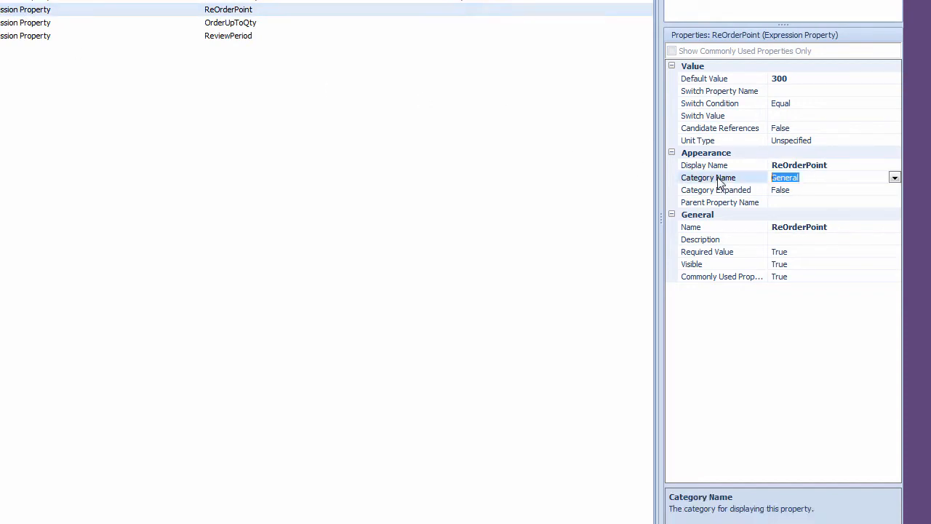
pyautogui.write('Inventory')
pyautogui.click(509, 22)
pyautogui.click(805, 178)
pyautogui.click(708, 178)
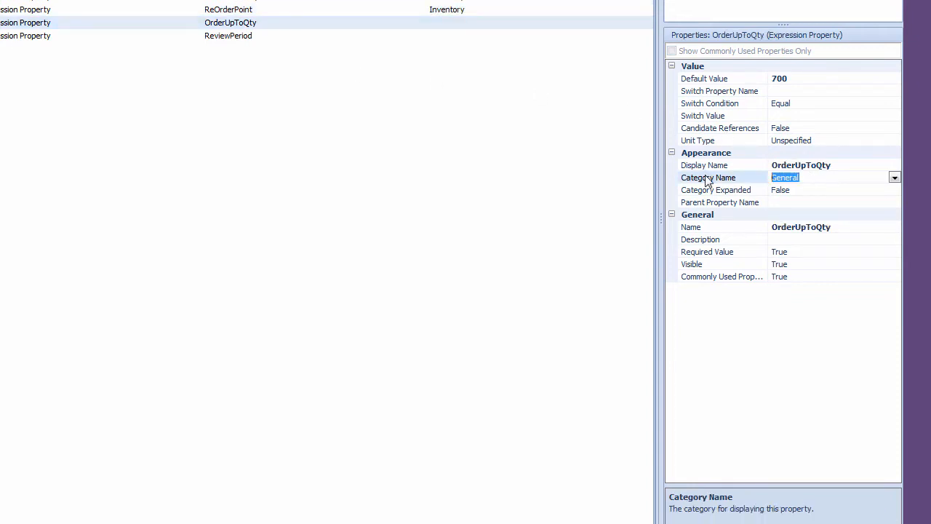
pyautogui.write('Inventory')
pyautogui.click(52, 35)
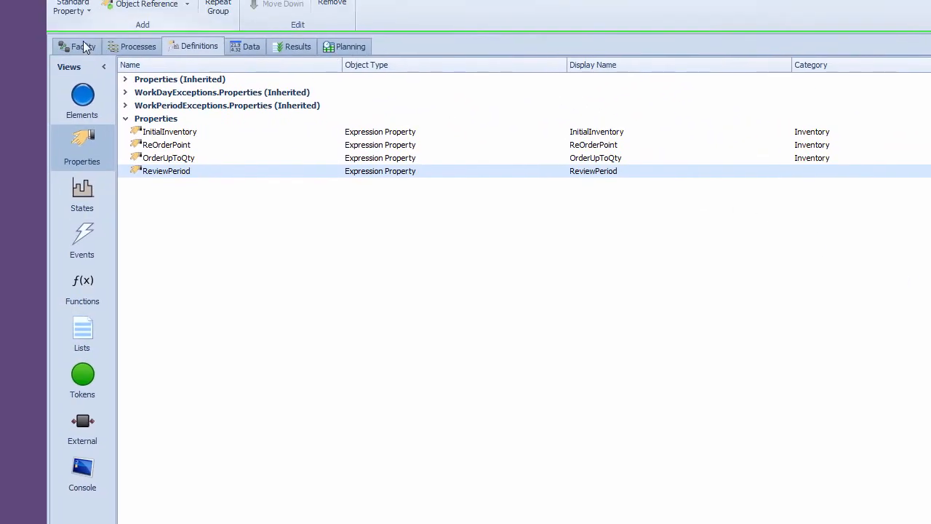
# Review the model's controls in the facility view and set the ReviewPeriod property's category name to Inventory.
pyautogui.click(78, 46)
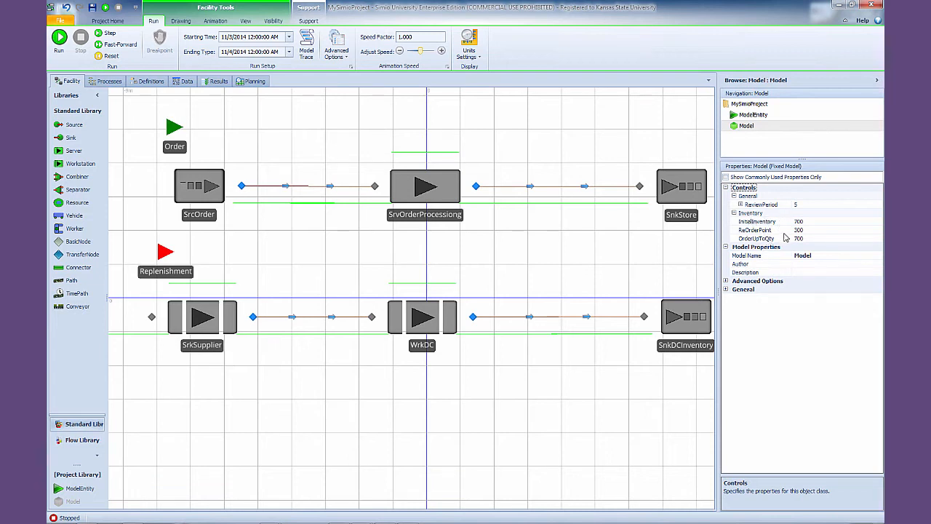
pyautogui.click(741, 204)
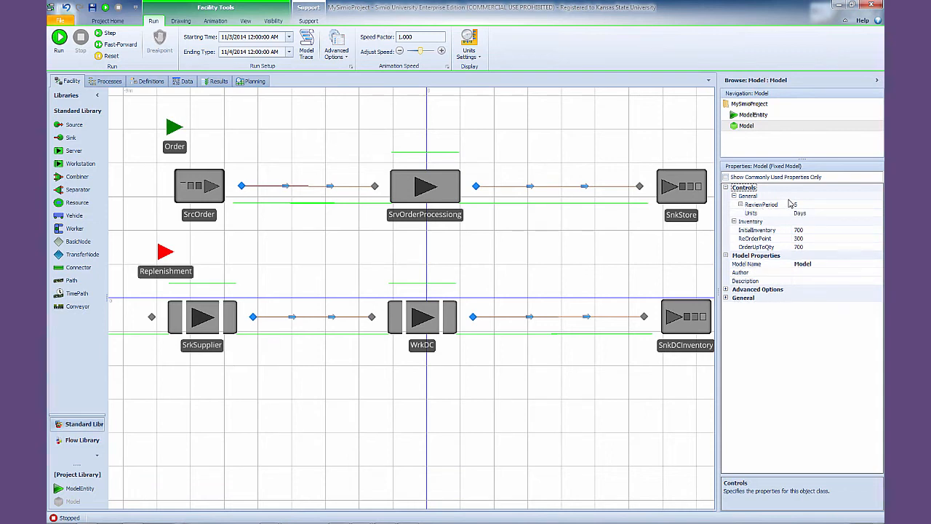
pyautogui.click(148, 81)
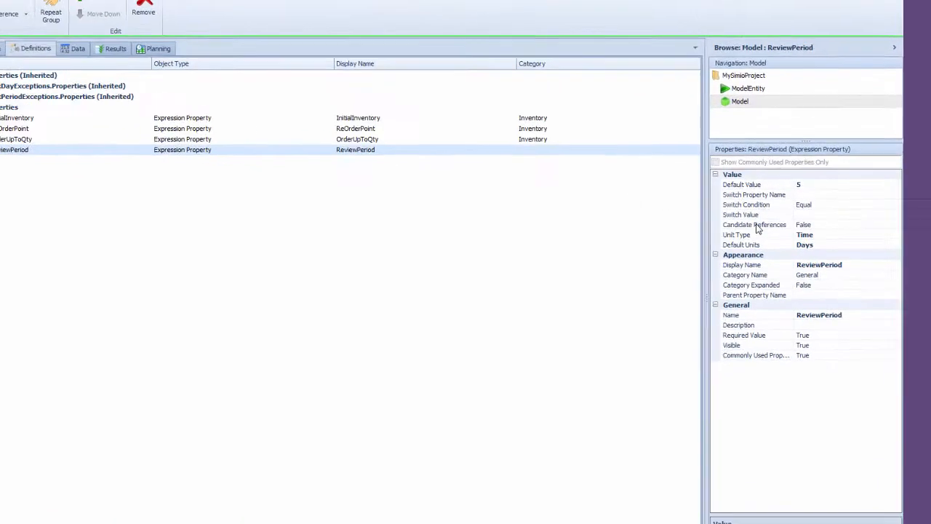
pyautogui.click(766, 275)
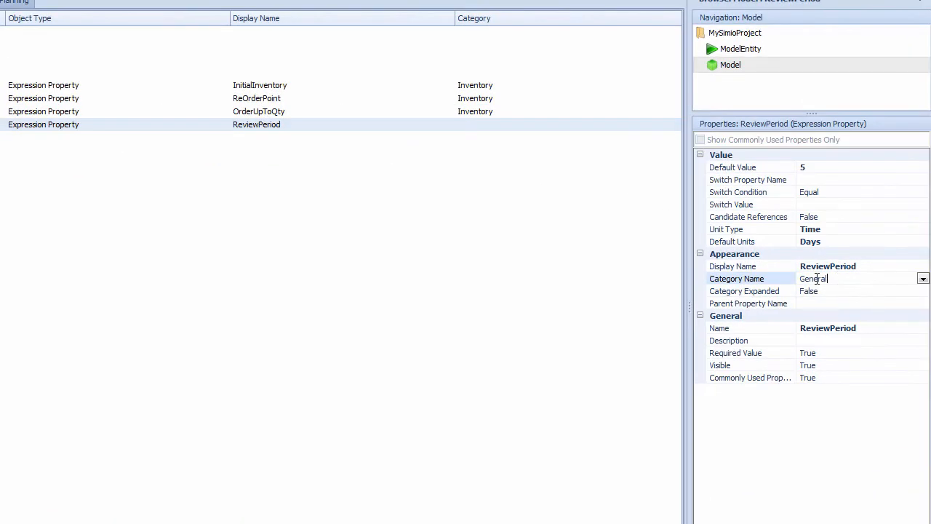
pyautogui.write('Inventory')
pyautogui.press('Return')
pyautogui.click(1, 2)
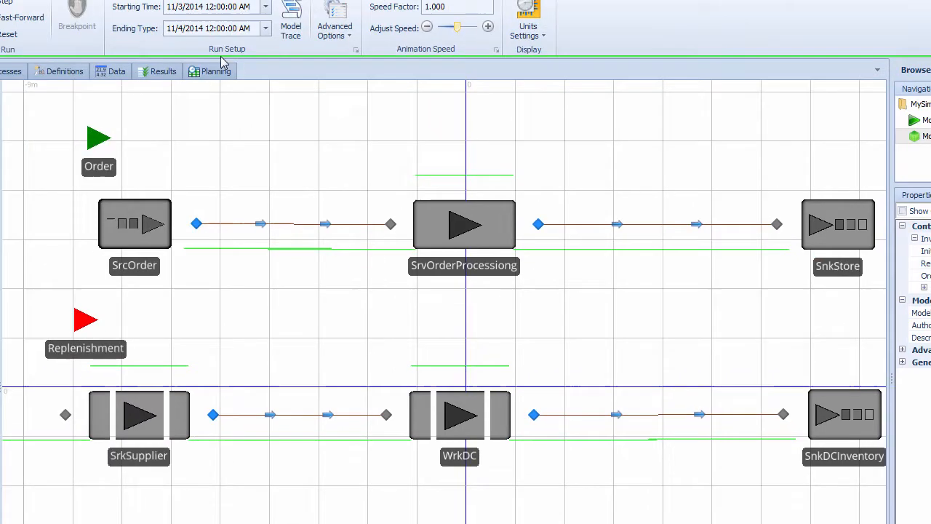
# Add two integer state variables to the model definitions.
pyautogui.click(200, 119)
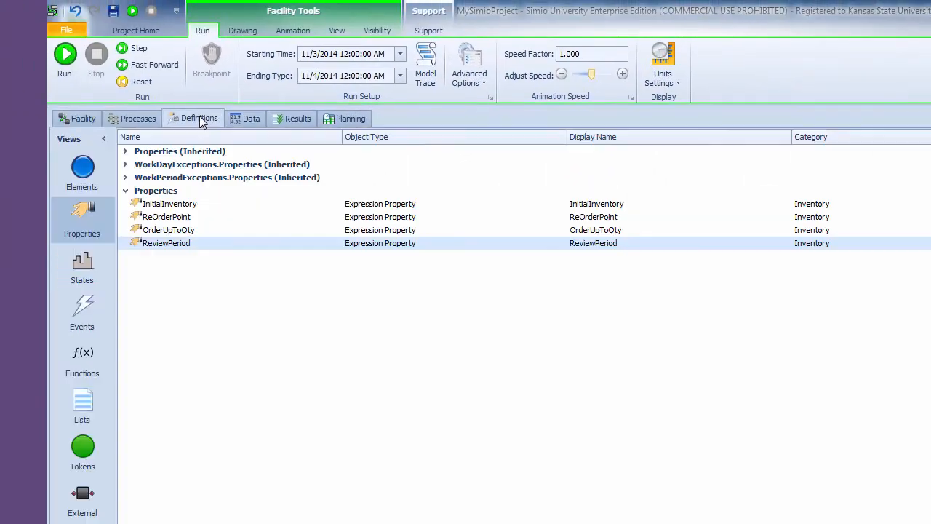
pyautogui.click(102, 270)
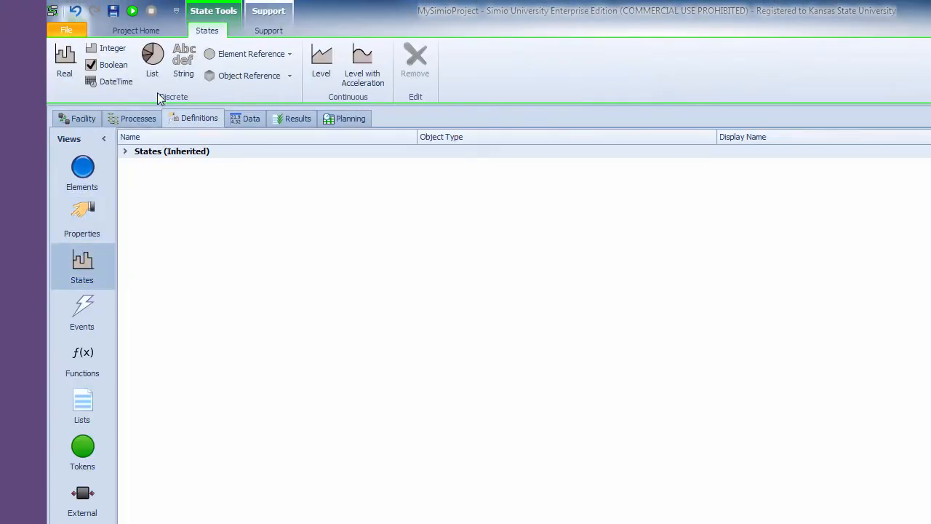
pyautogui.click(102, 49)
pyautogui.click(105, 50)
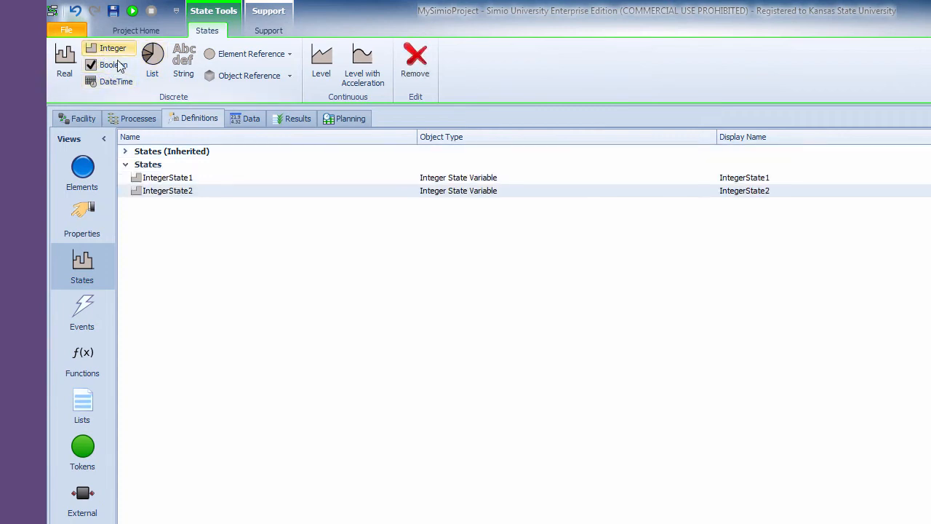
# Rename the first integer state variable StaInventory.
pyautogui.click(190, 179)
pyautogui.click(201, 178)
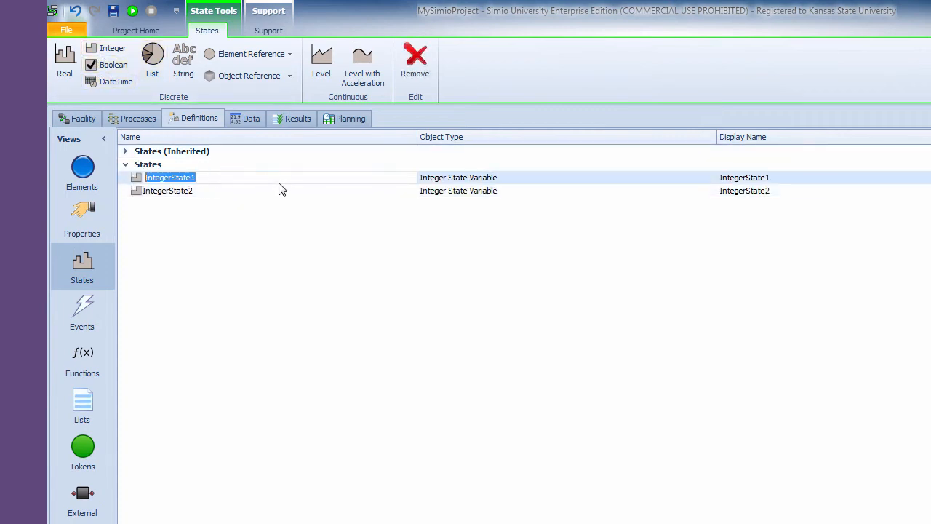
pyautogui.write('StaInv')
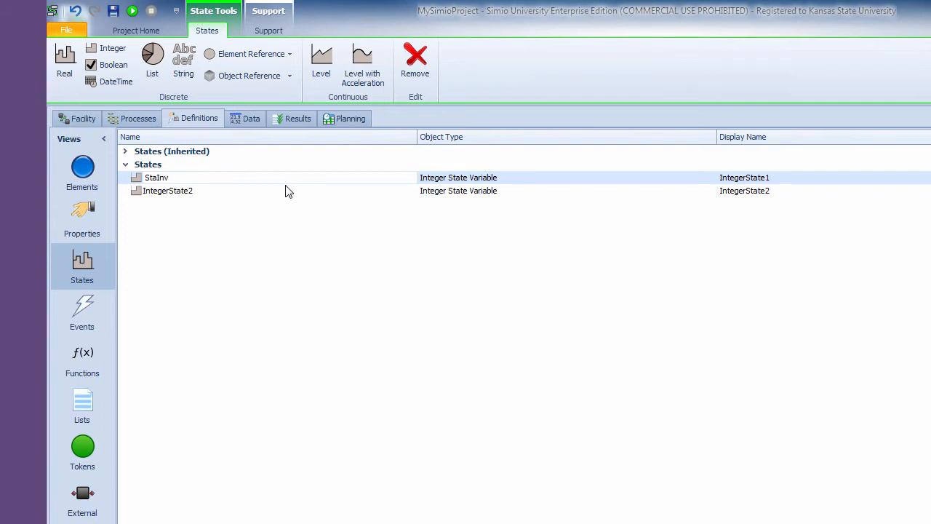
pyautogui.write('entory')
pyautogui.press('Return')
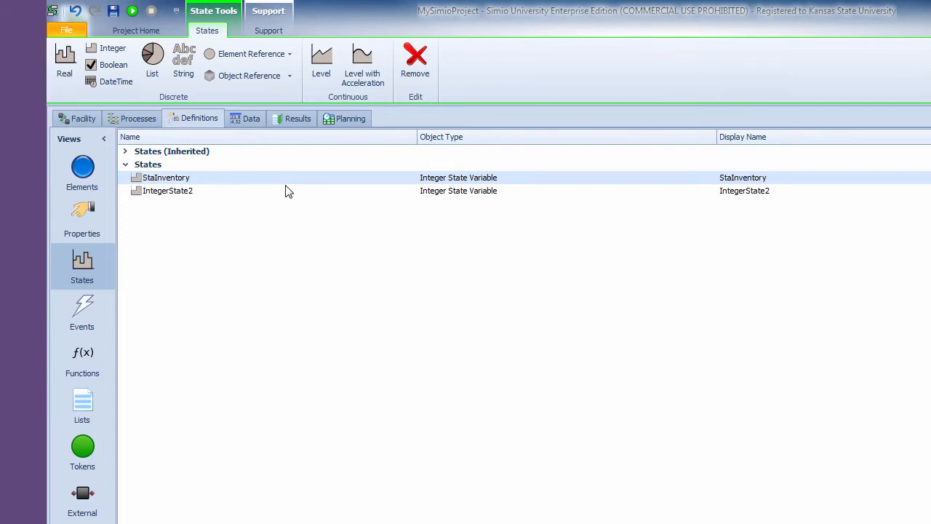
# Rename the second integer state variable StaOnOrder.
pyautogui.click(235, 195)
pyautogui.click(228, 193)
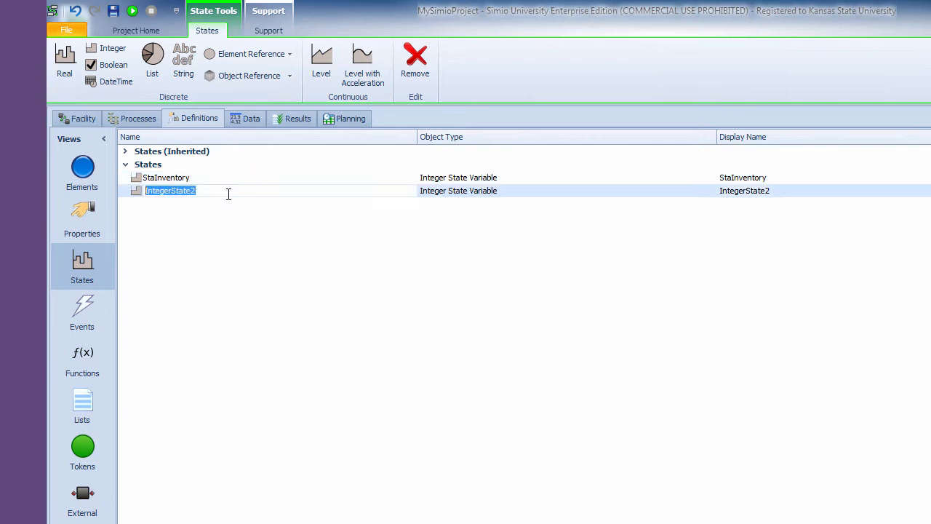
pyautogui.write('StaOnOrder')
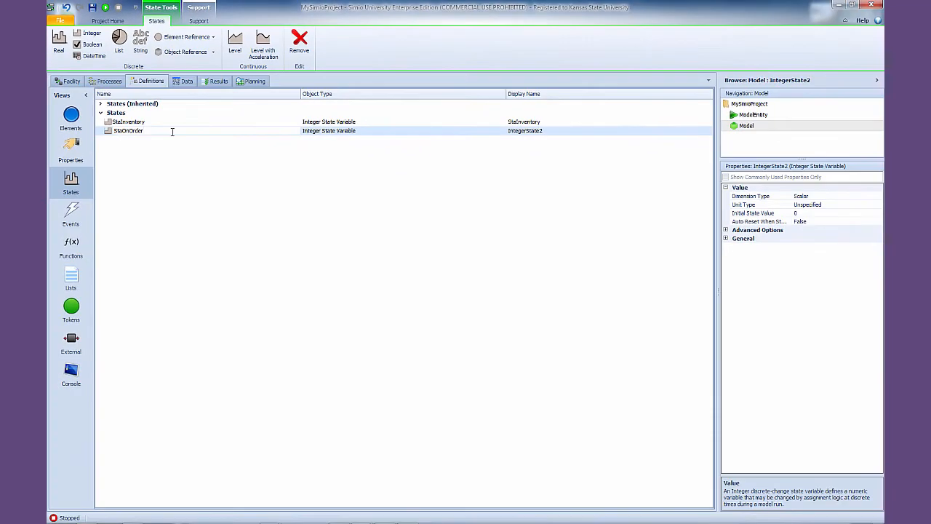
pyautogui.press('Return')
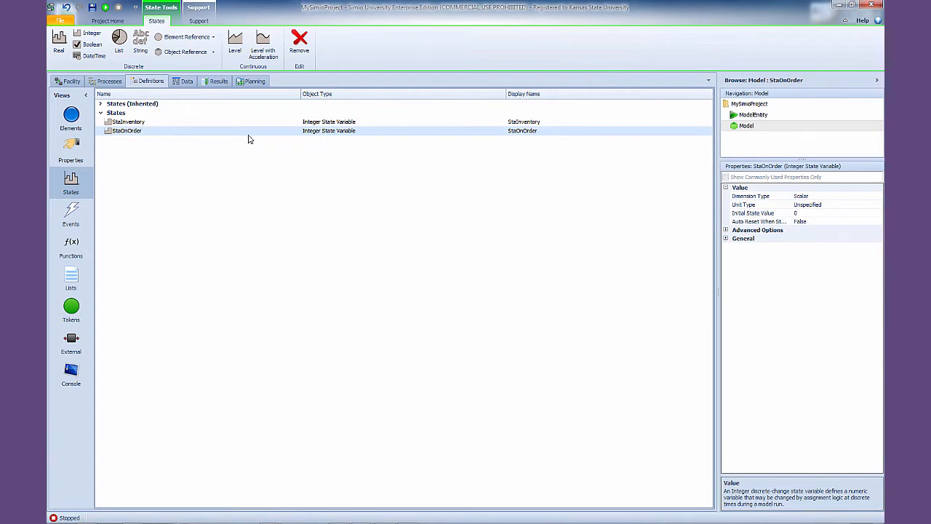
# Examine the advanced options and general properties of the StaInventory state variable.
pyautogui.click(153, 124)
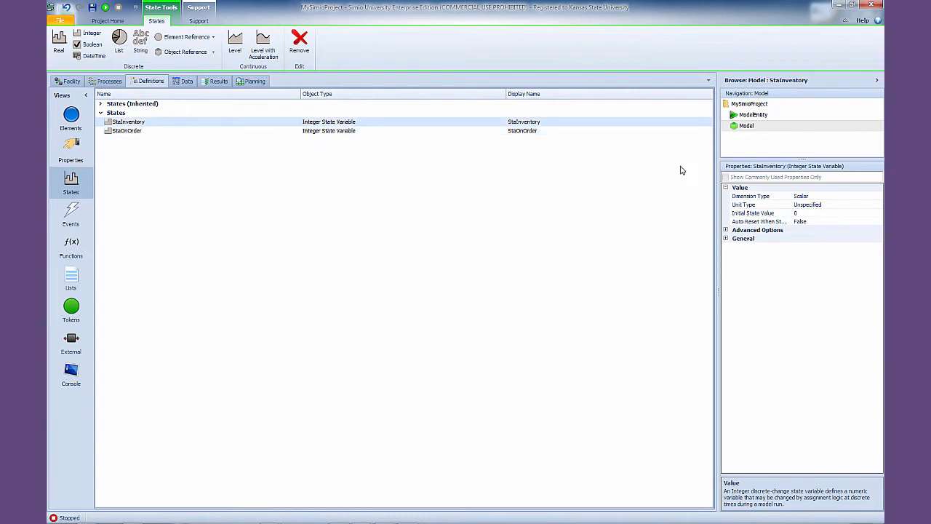
pyautogui.click(725, 230)
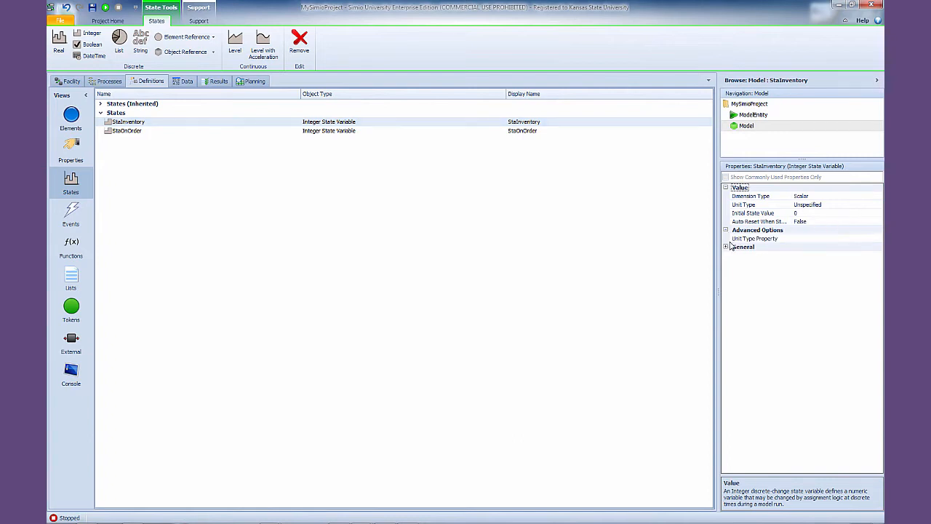
pyautogui.click(726, 247)
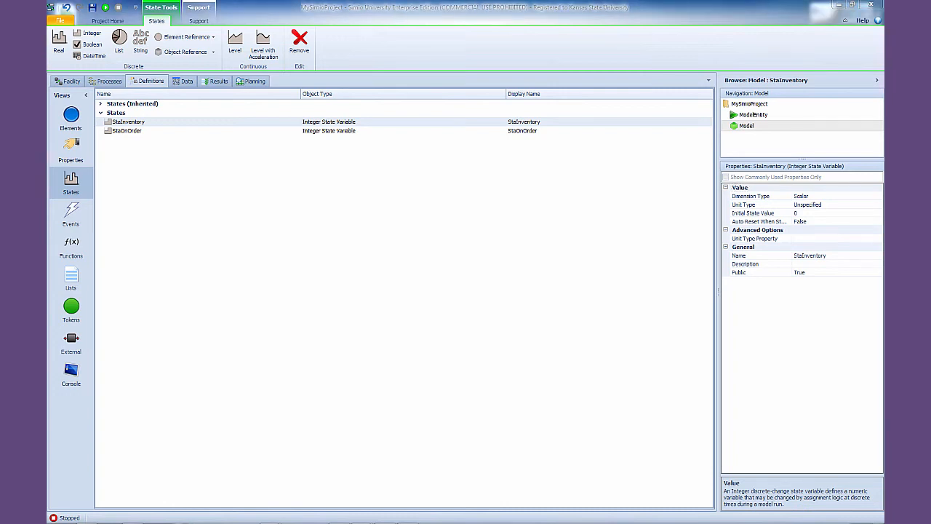
# Add a tally statistic element to the model and name it TallyStatSL.
pyautogui.click(72, 121)
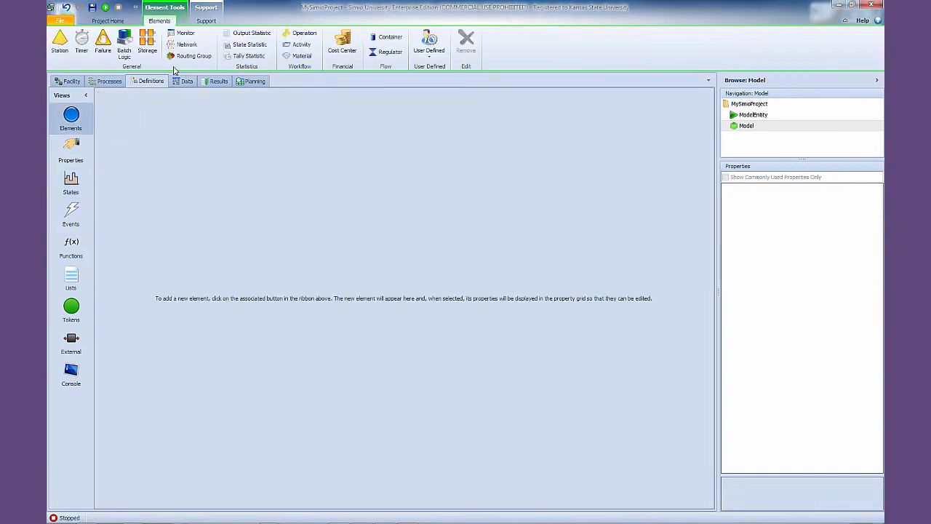
pyautogui.click(246, 56)
pyautogui.click(188, 115)
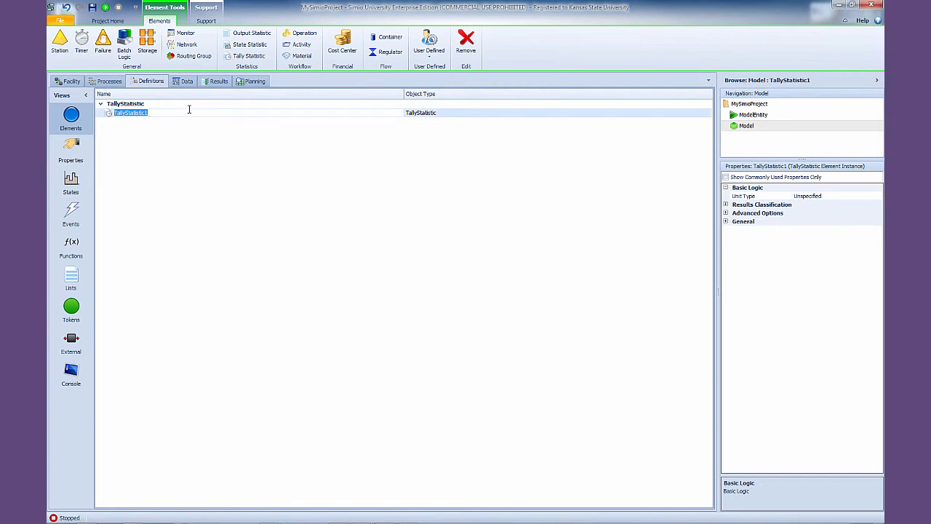
pyautogui.press('Return')
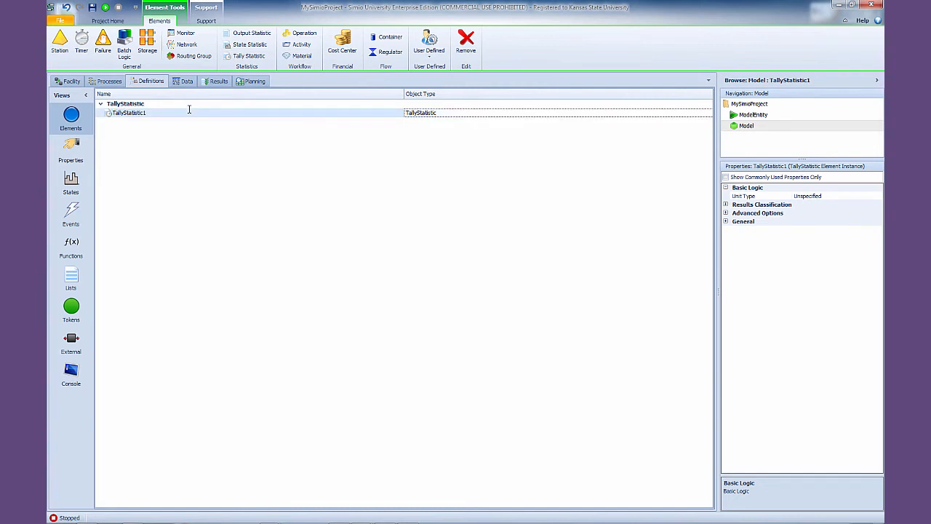
pyautogui.click(158, 115)
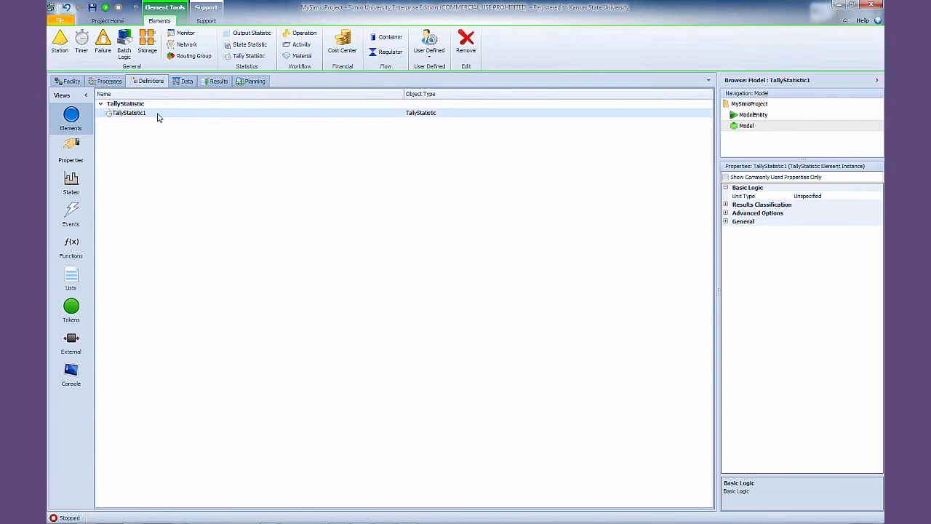
pyautogui.click(158, 116)
pyautogui.moveTo(151, 113); pyautogui.dragTo(130, 114)
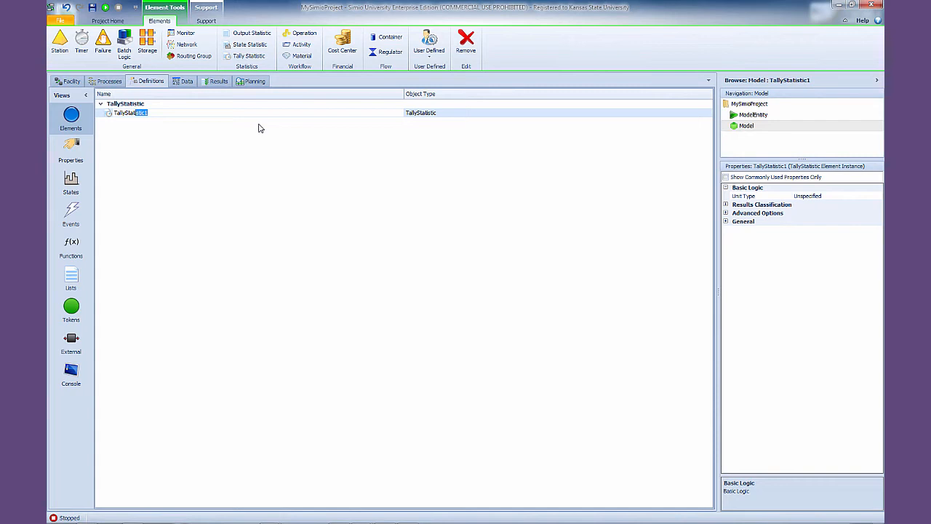
pyautogui.write('SL')
pyautogui.press('Return')
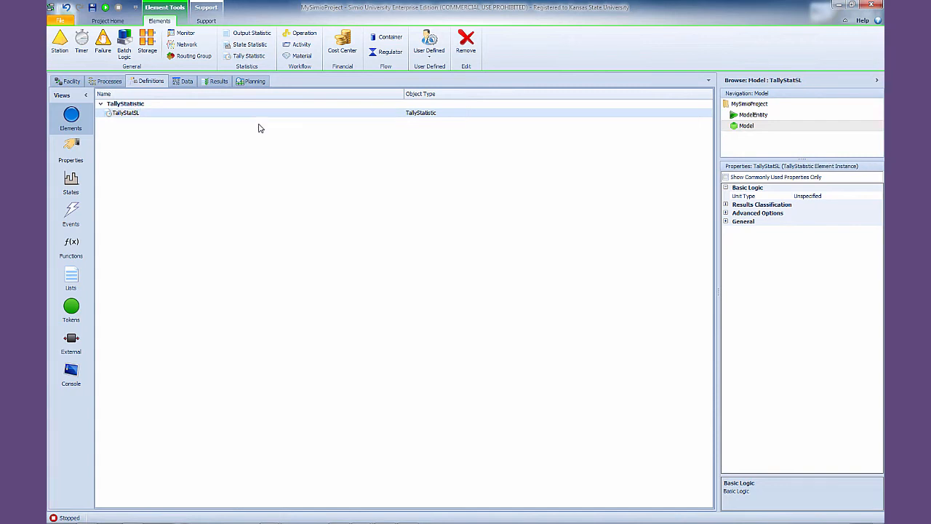
# Examine the unit types available for the TallyStatSL element and widen the properties area.
pyautogui.click(826, 201)
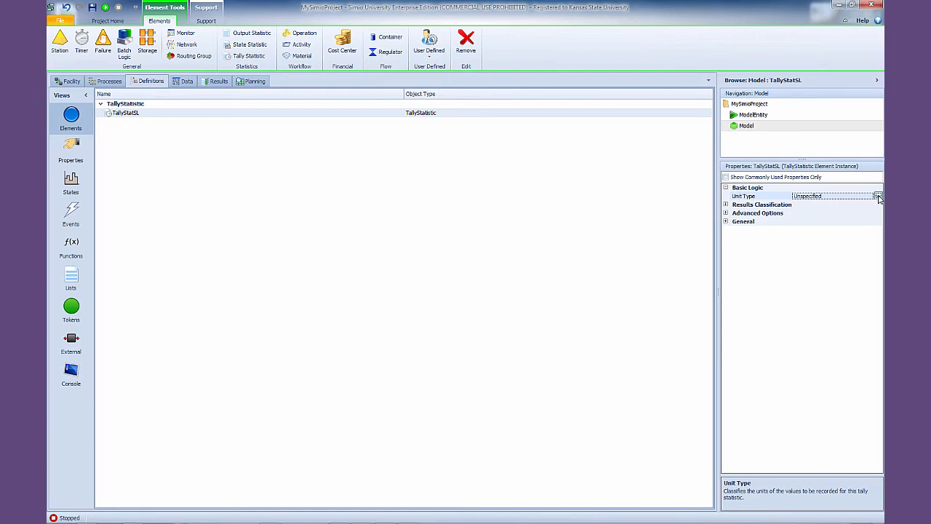
pyautogui.click(877, 198)
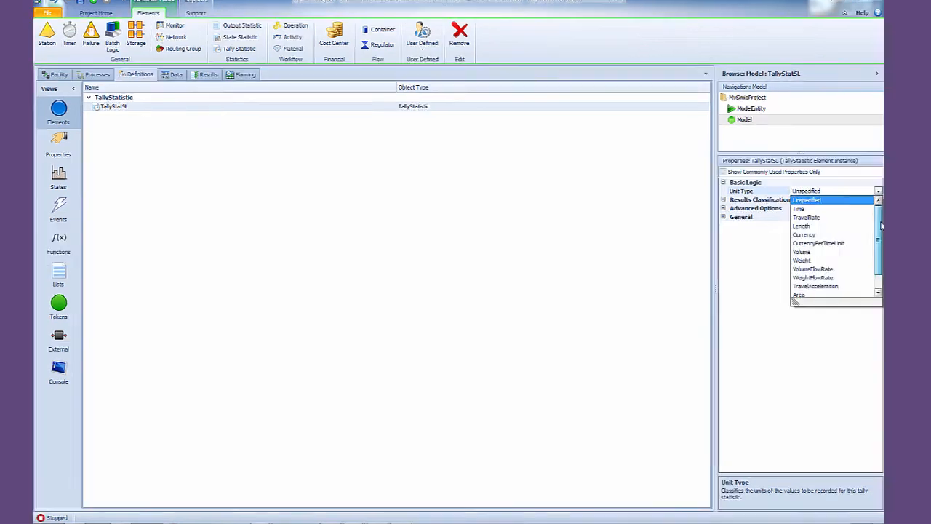
pyautogui.moveTo(880, 228); pyautogui.dragTo(881, 243)
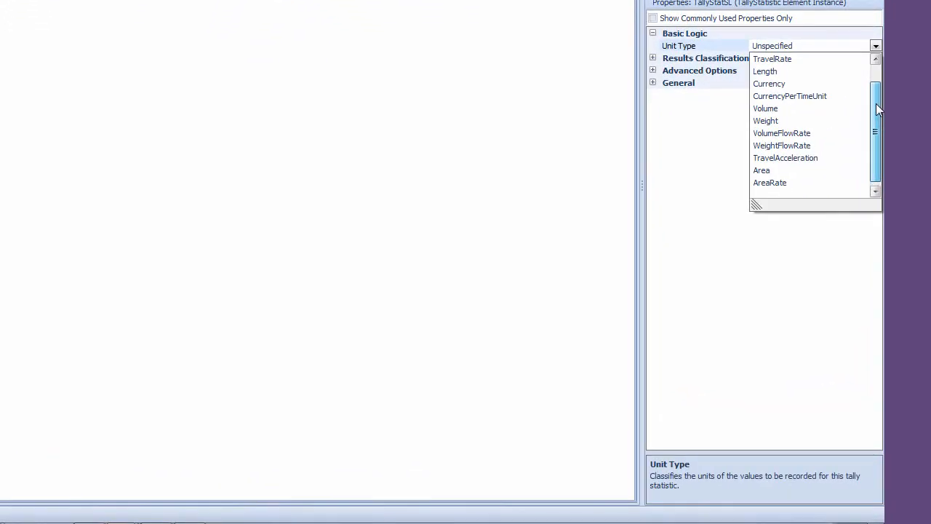
pyautogui.moveTo(877, 108); pyautogui.dragTo(875, 100)
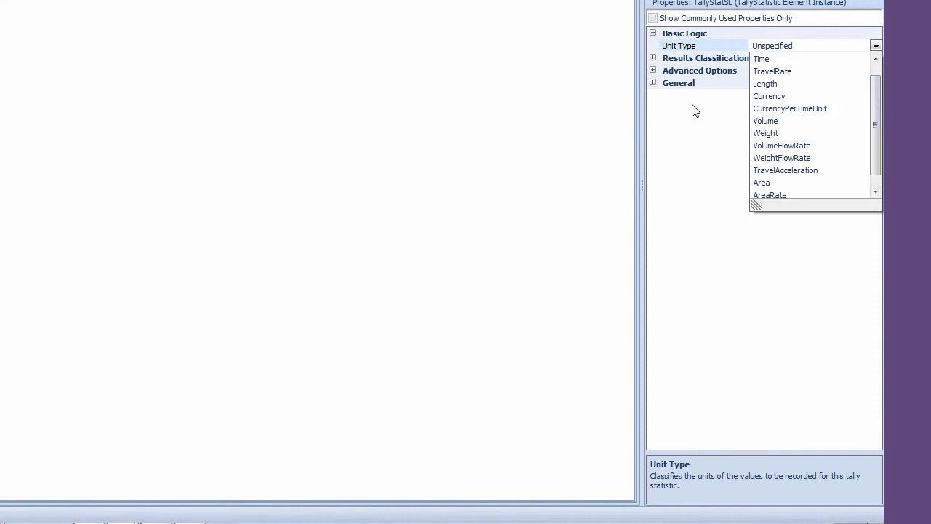
pyautogui.moveTo(644, 125); pyautogui.dragTo(619, 124)
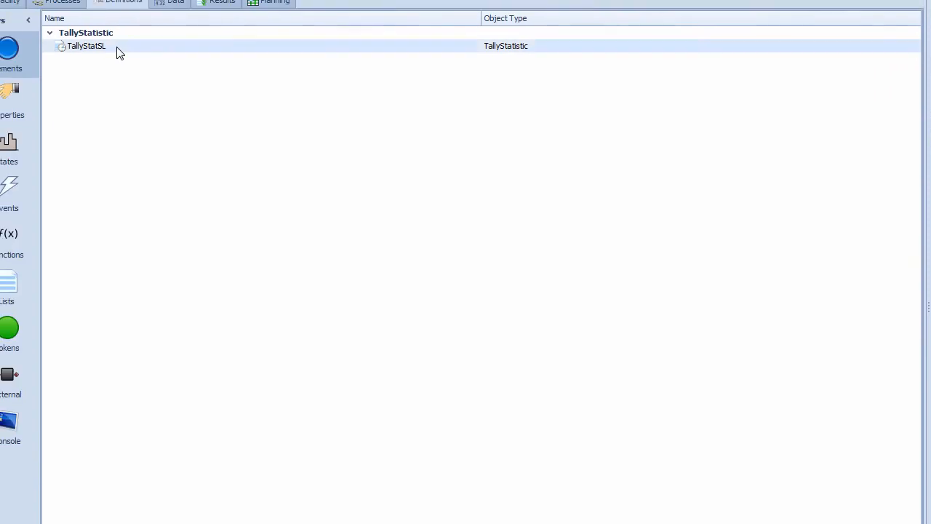
pyautogui.click(71, 26)
pyautogui.click(126, 46)
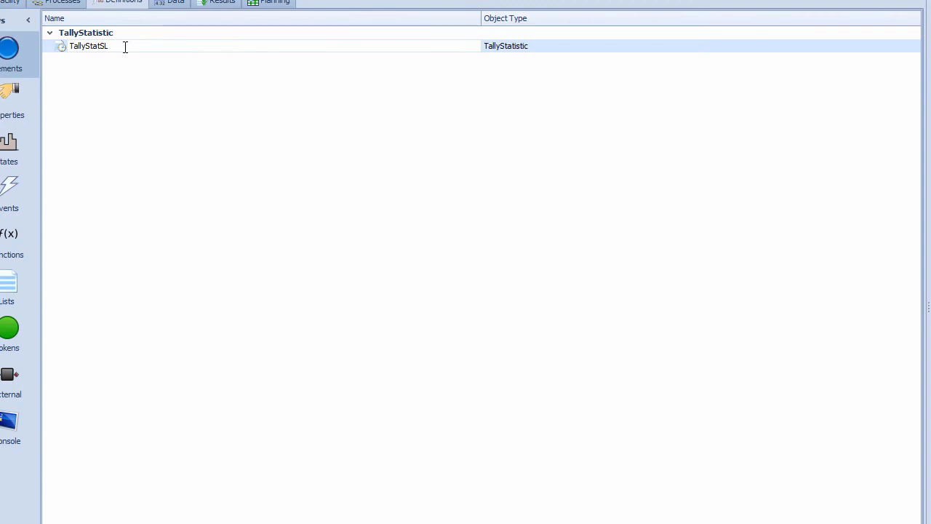
pyautogui.press('Return')
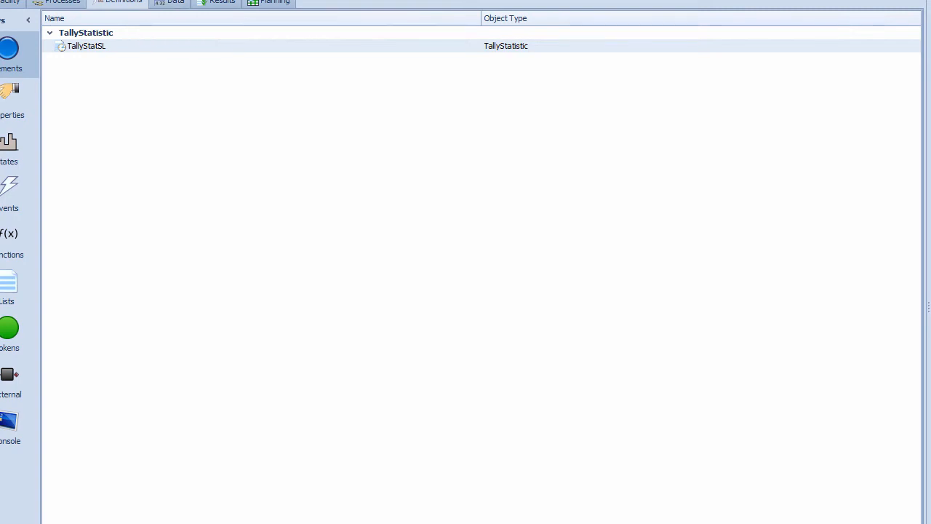
# Add two state statistic elements to the model and rename the first one StateStatInv.
pyautogui.click(331, 1)
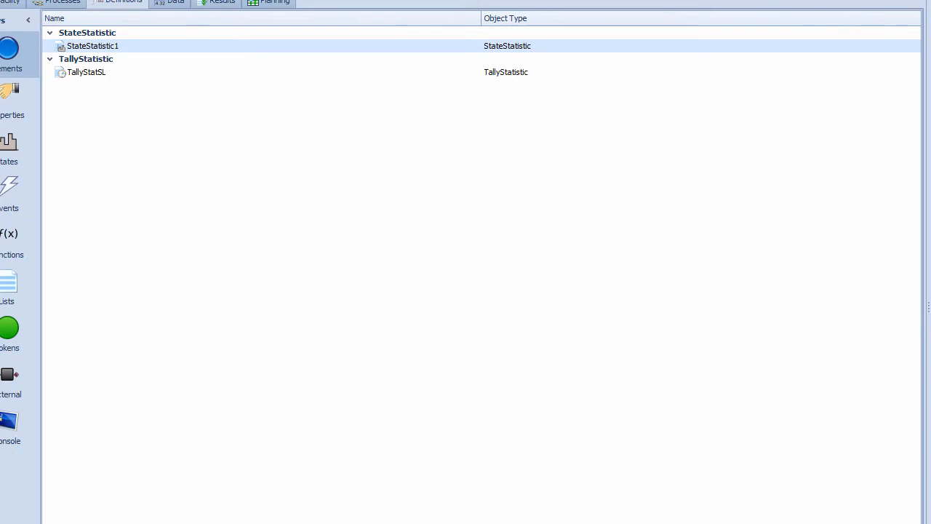
pyautogui.click(222, 1)
pyautogui.click(104, 46)
pyautogui.click(125, 46)
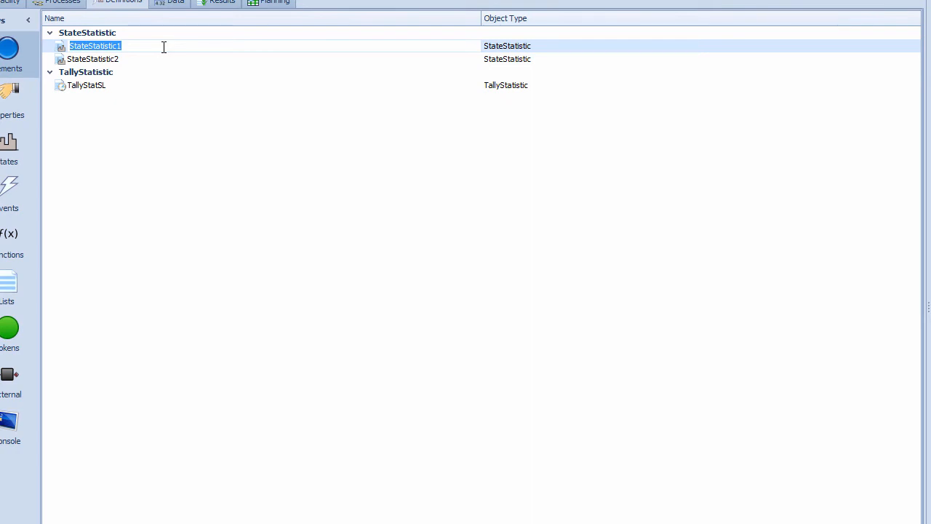
pyautogui.moveTo(164, 46); pyautogui.dragTo(104, 46)
pyautogui.write('Inv')
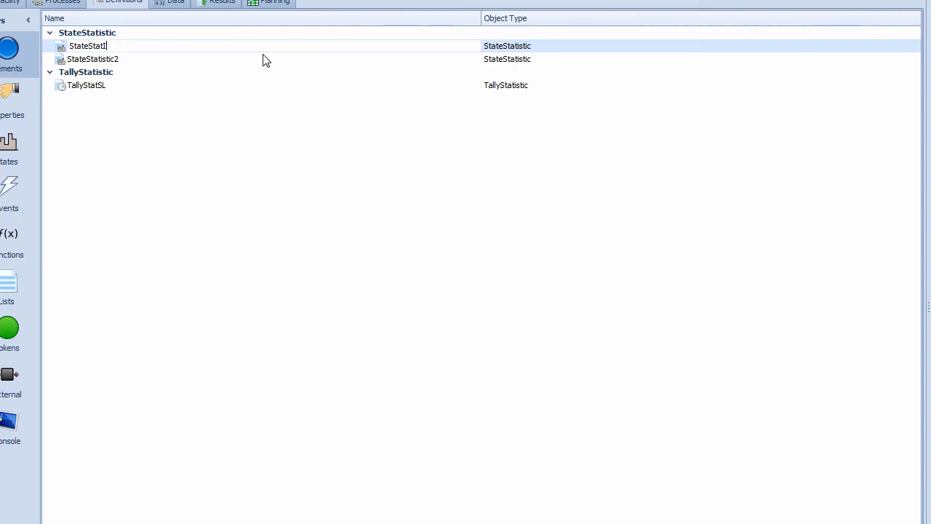
# Rename the second state statistic element StateStatOnOrder.
pyautogui.click(122, 61)
pyautogui.click(132, 59)
pyautogui.click(118, 59)
pyautogui.moveTo(120, 59); pyautogui.dragTo(104, 58)
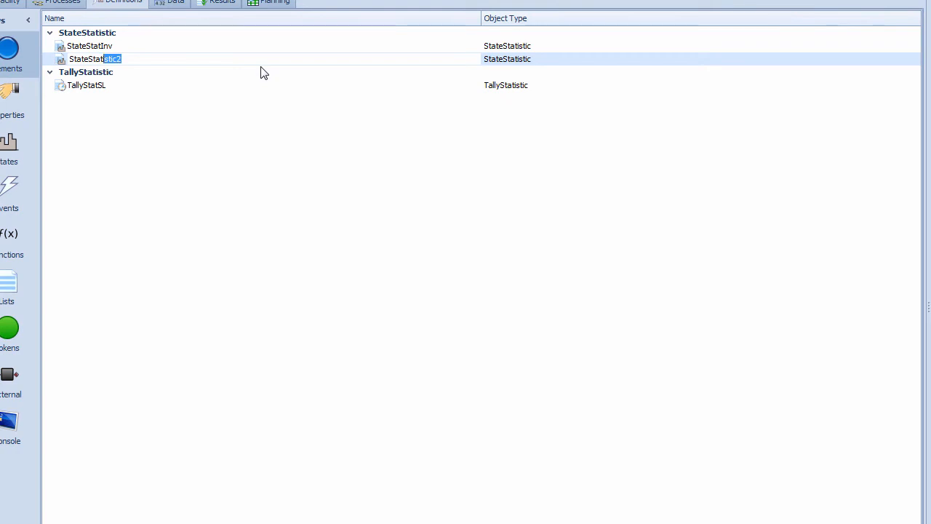
pyautogui.write('OnOrder')
pyautogui.press('Return')
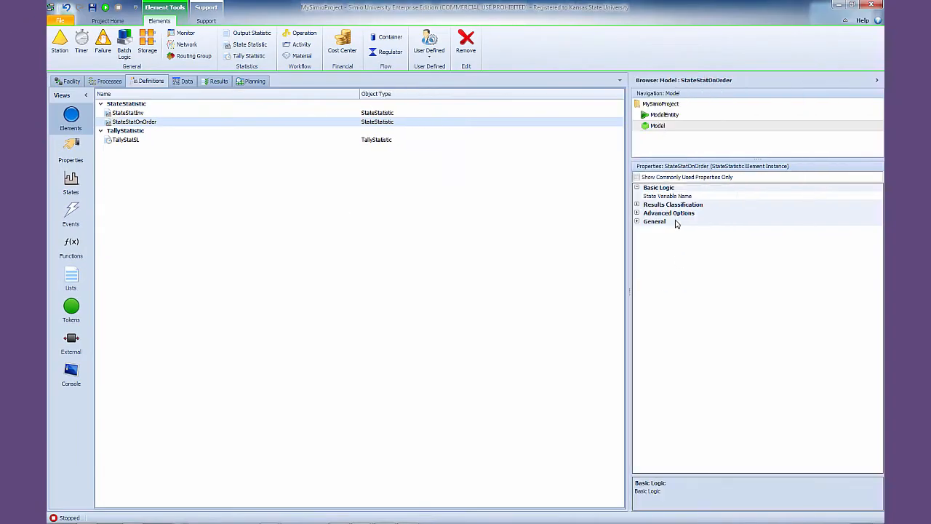
# Classify the results of StateStatOnOrder with data source Inventory, category Inventory and data item Number.
pyautogui.click(637, 204)
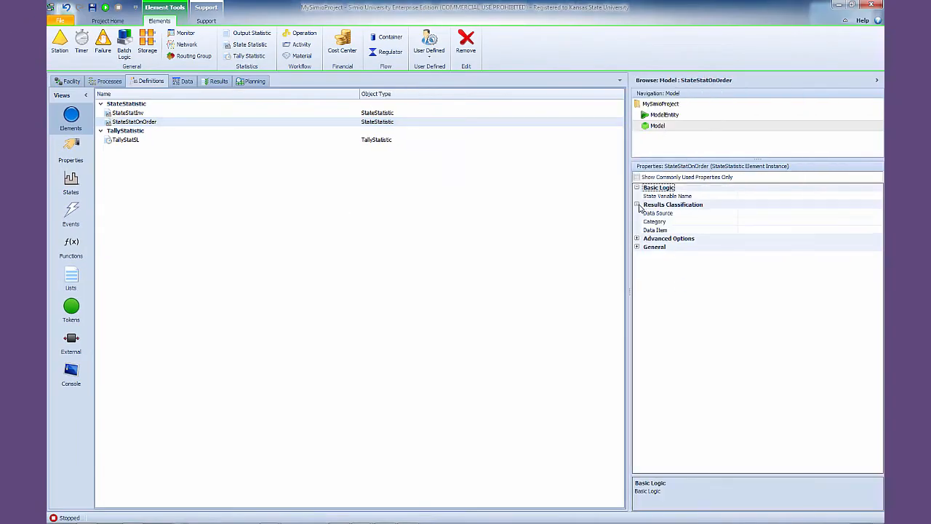
pyautogui.click(717, 215)
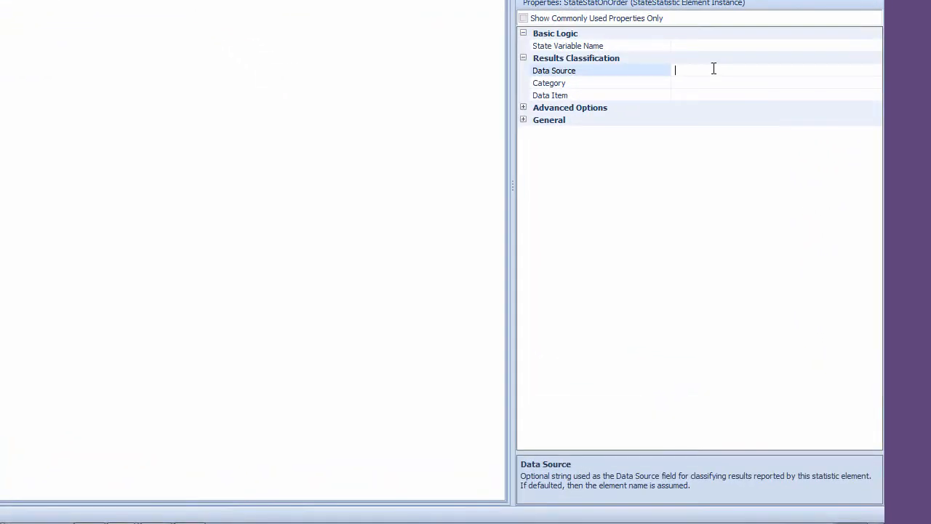
pyautogui.write('Inventory')
pyautogui.click(688, 83)
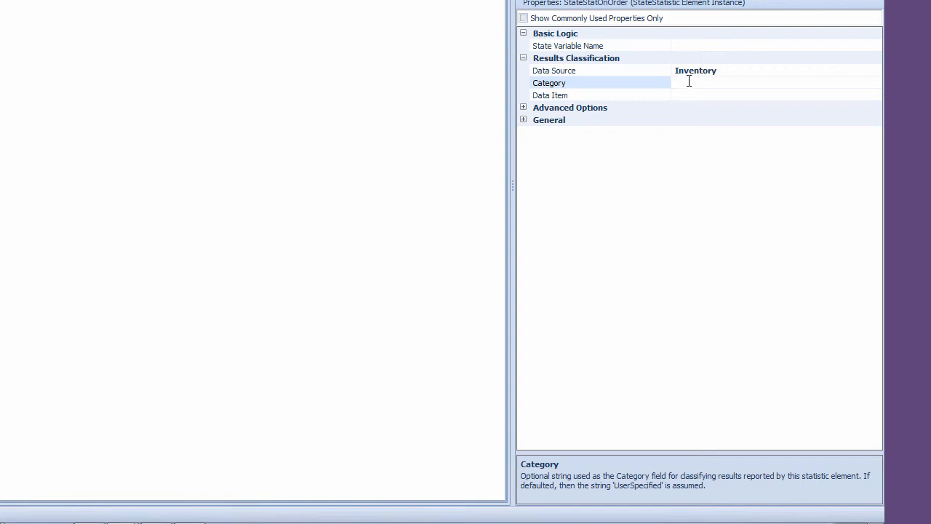
pyautogui.write('Inventory')
pyautogui.click(699, 95)
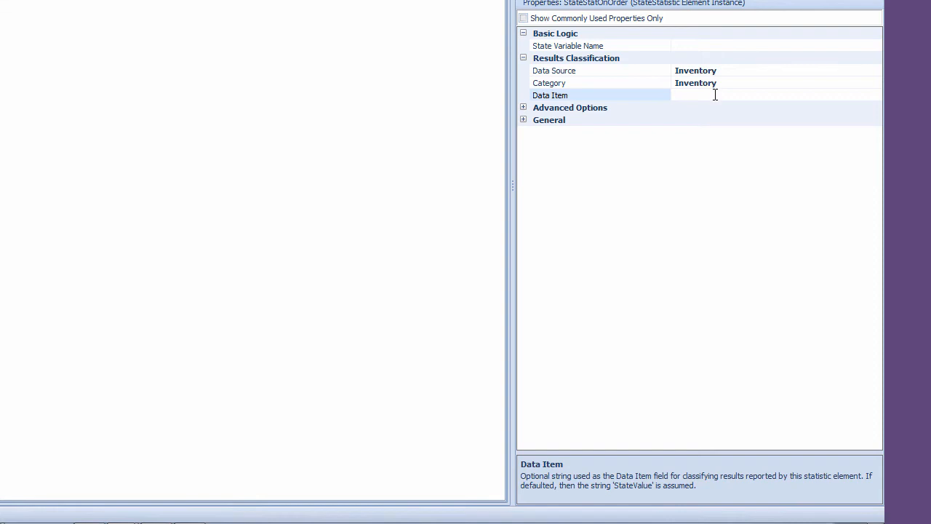
pyautogui.write('Number')
# Replace the data source in StateStatOnOrder's results classification with OnOrder.
pyautogui.click(724, 72)
pyautogui.moveTo(723, 71); pyautogui.dragTo(675, 71)
pyautogui.hotkey('ctrl', 'c')
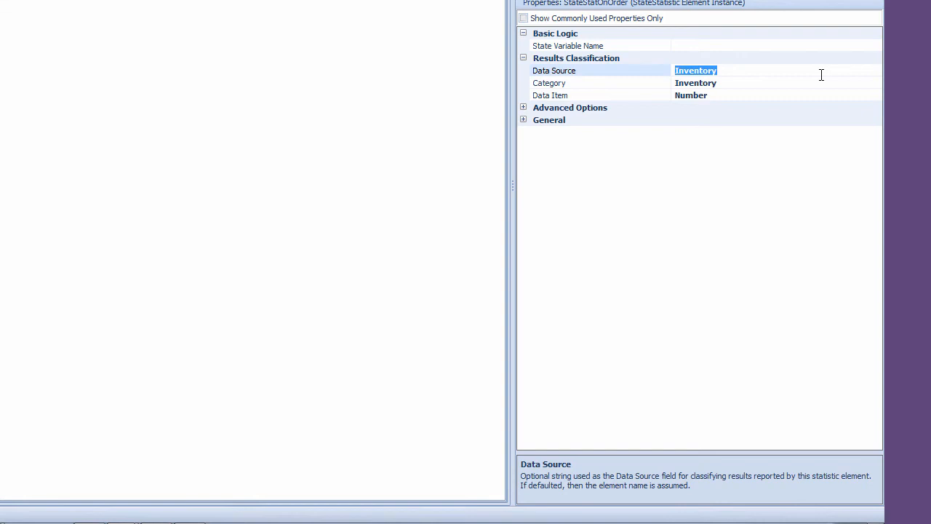
pyautogui.write('OnOrde')
# Fill the data source, category and data item in StateStatInv's results classification with Inventory.
pyautogui.click(524, 59)
pyautogui.click(703, 73)
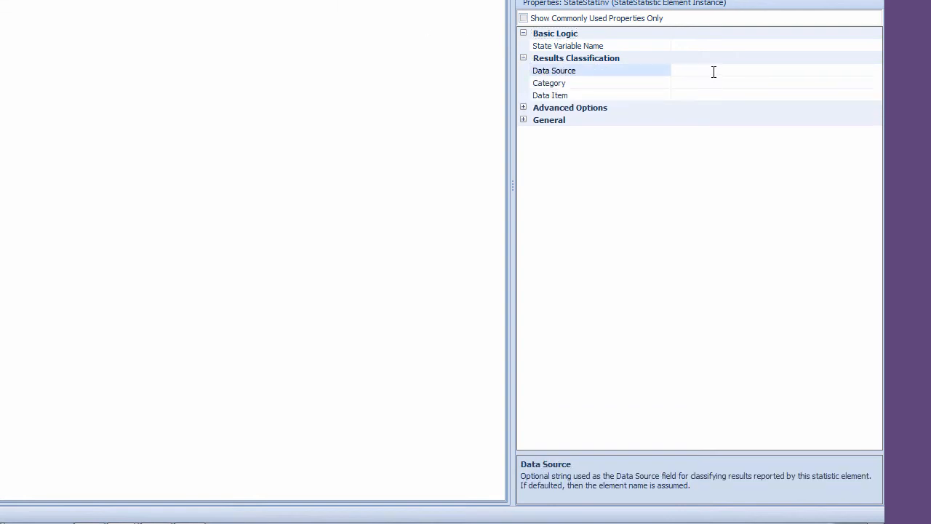
pyautogui.write('Inventory')
pyautogui.click(704, 84)
pyautogui.hotkey('ctrl', 'v')
pyautogui.click(699, 95)
pyautogui.hotkey('ctrl', 'v')
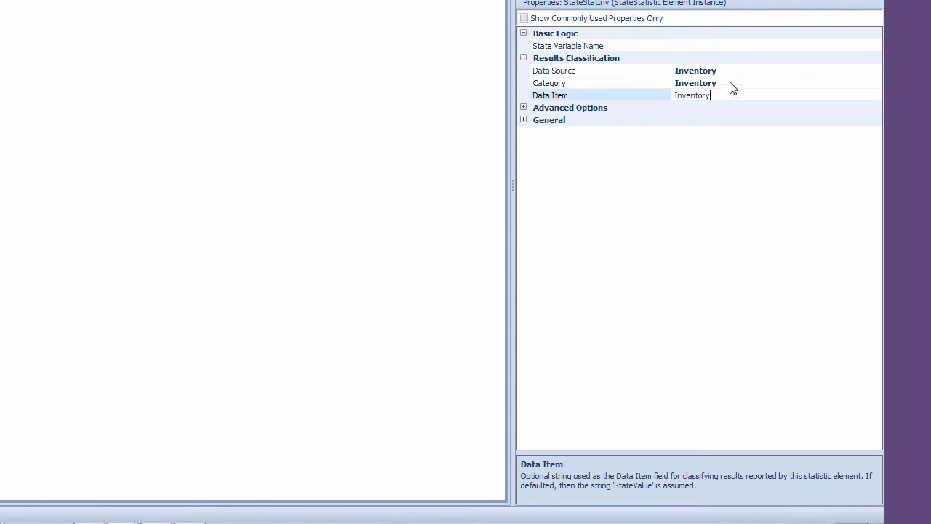
# Change StateStatInv's data source to OnHand and its data item to Number.
pyautogui.click(729, 71)
pyautogui.moveTo(728, 72); pyautogui.dragTo(659, 70)
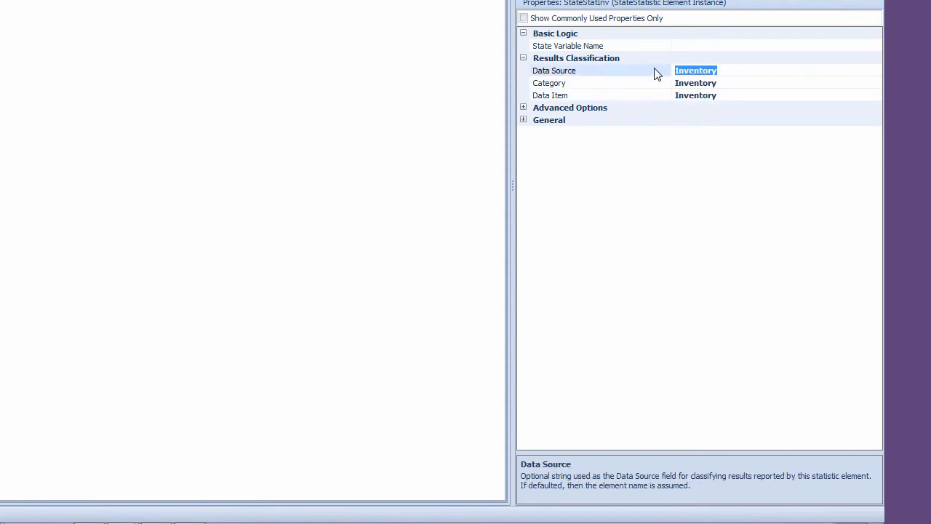
pyautogui.write('0nHand')
pyautogui.click(744, 95)
pyautogui.moveTo(745, 93); pyautogui.dragTo(631, 94)
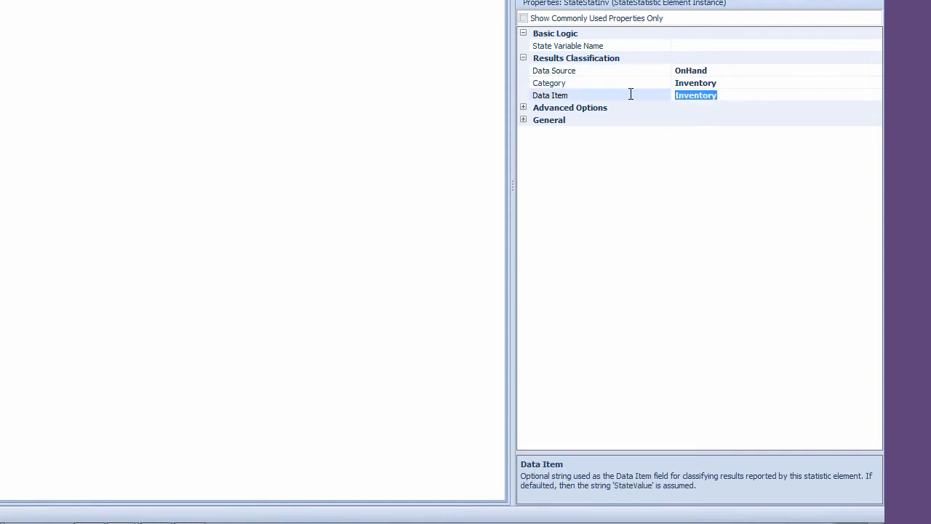
pyautogui.write('Number')
# Add a timer element to the model and name it TimerReview.
pyautogui.click(184, 80)
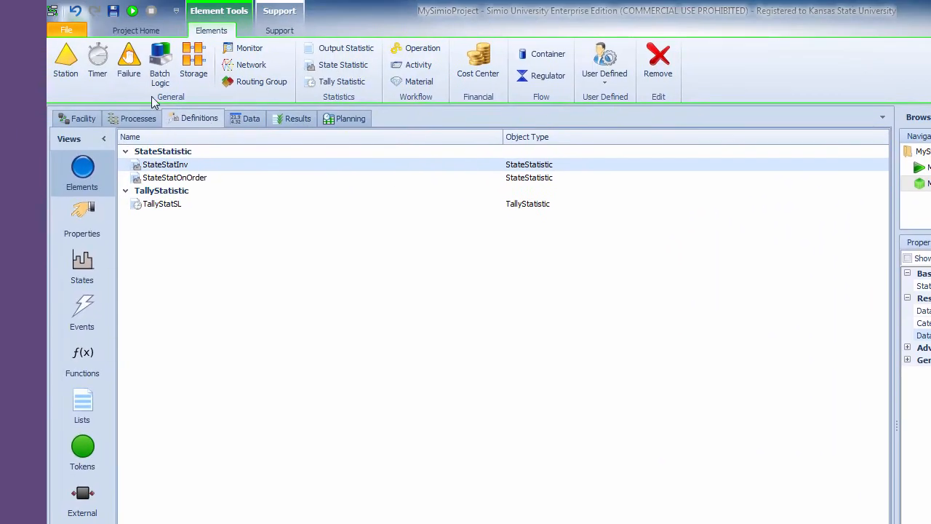
pyautogui.click(98, 64)
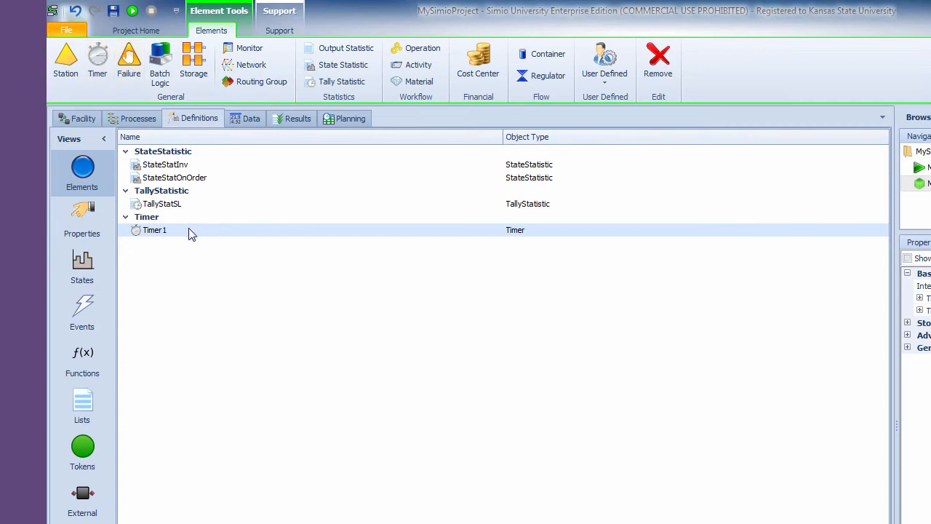
pyautogui.click(189, 231)
pyautogui.moveTo(196, 231); pyautogui.dragTo(169, 230)
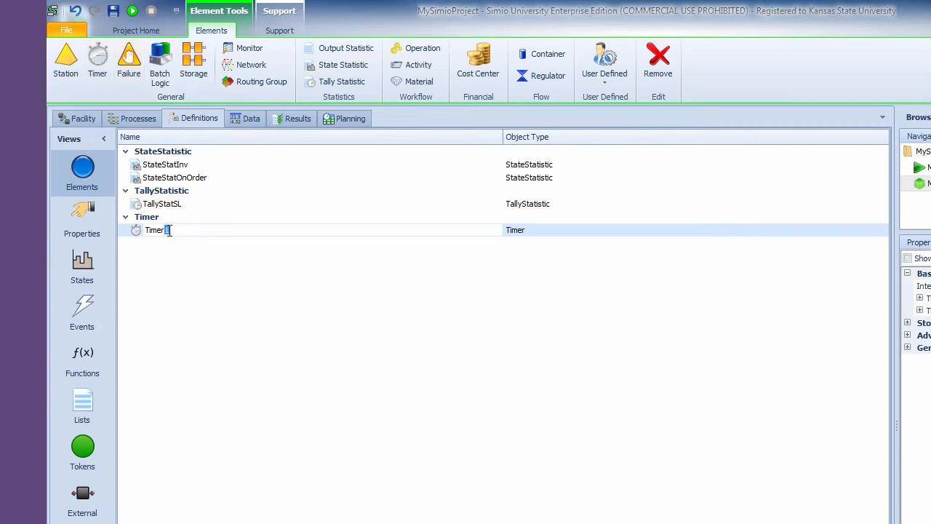
pyautogui.write('Review')
pyautogui.press('Return')
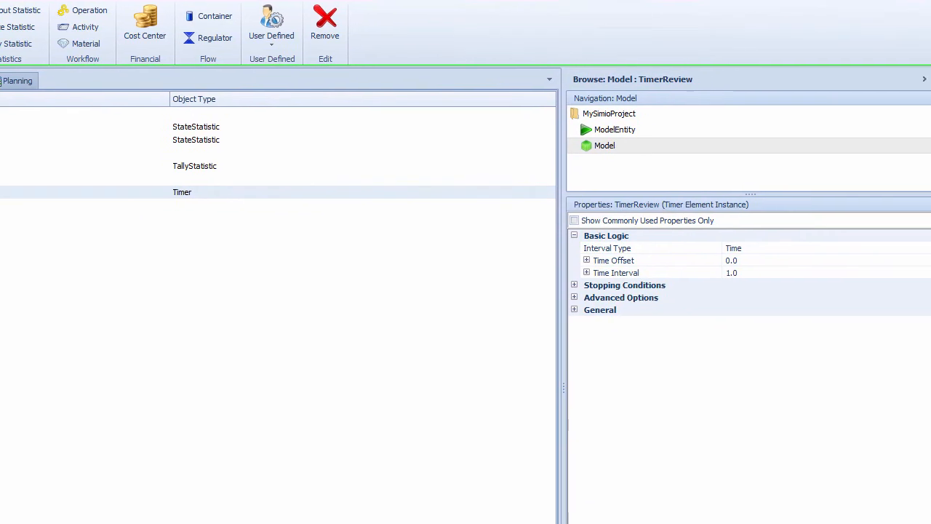
# Set the time offset of TimerReview to the ReviewPeriod property.
pyautogui.click(776, 255)
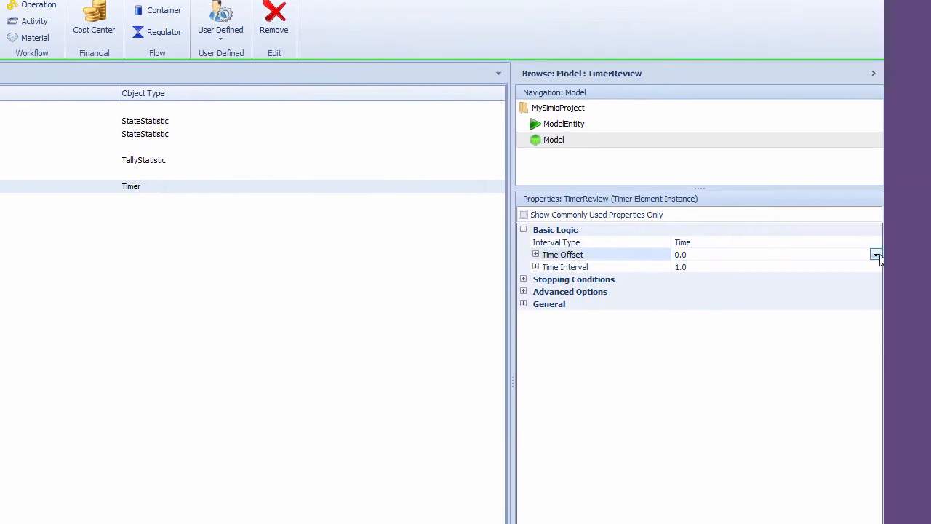
pyautogui.click(875, 256)
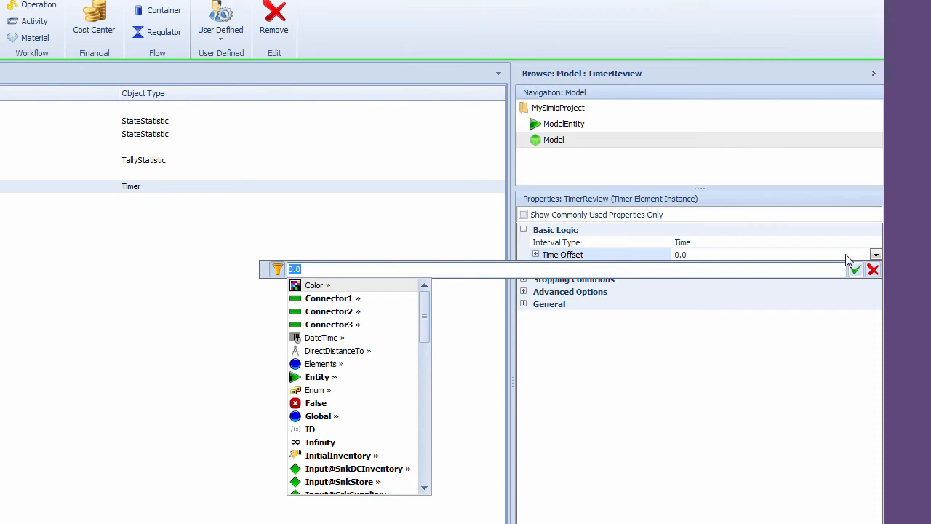
pyautogui.write('Re')
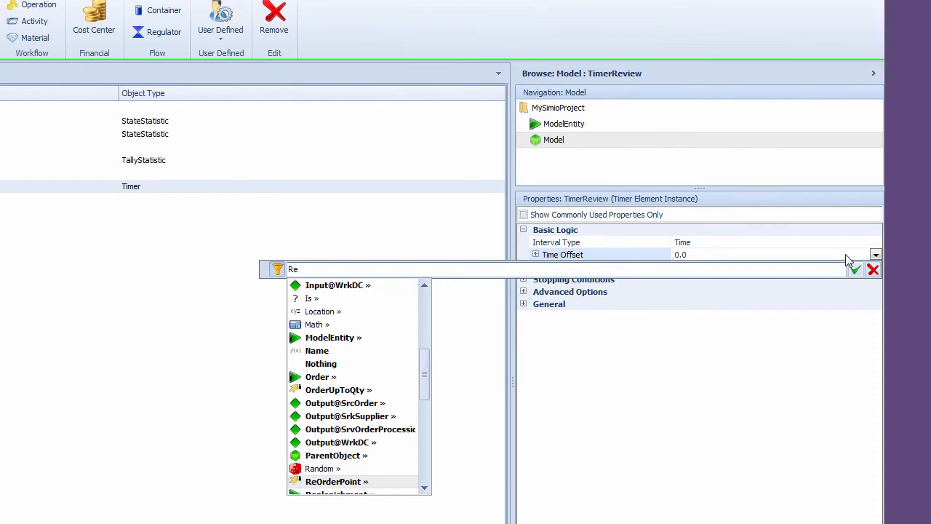
pyautogui.write('viewPeriod')
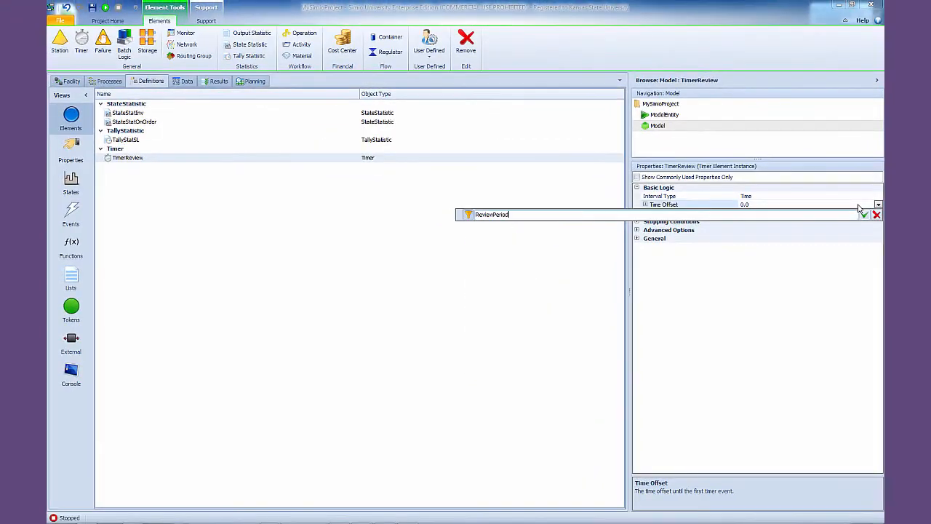
pyautogui.click(863, 214)
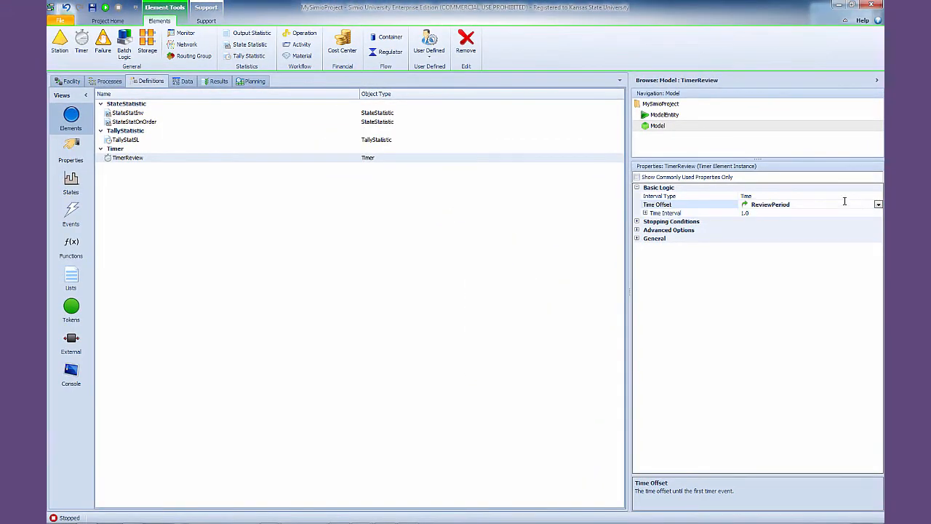
# Set the time interval of TimerReview to the ReviewPeriod property.
pyautogui.click(818, 215)
pyautogui.click(878, 213)
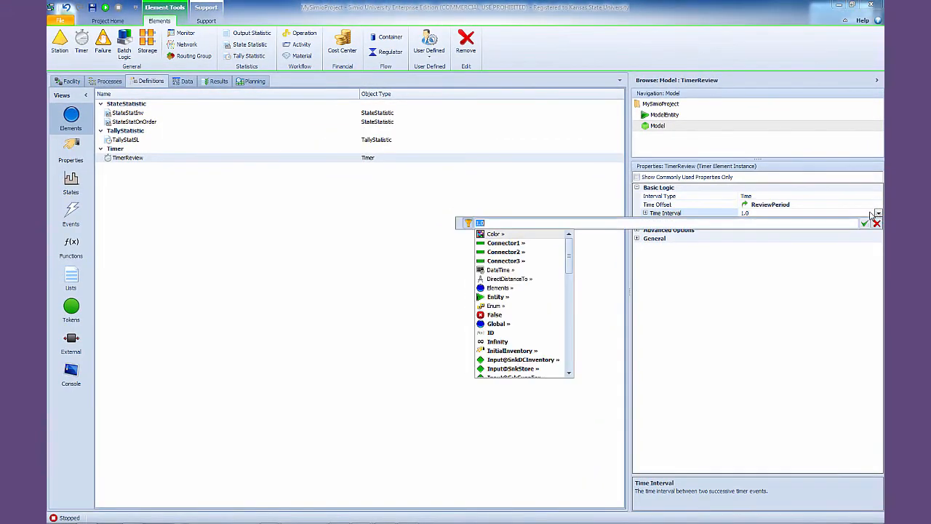
pyautogui.write('Review')
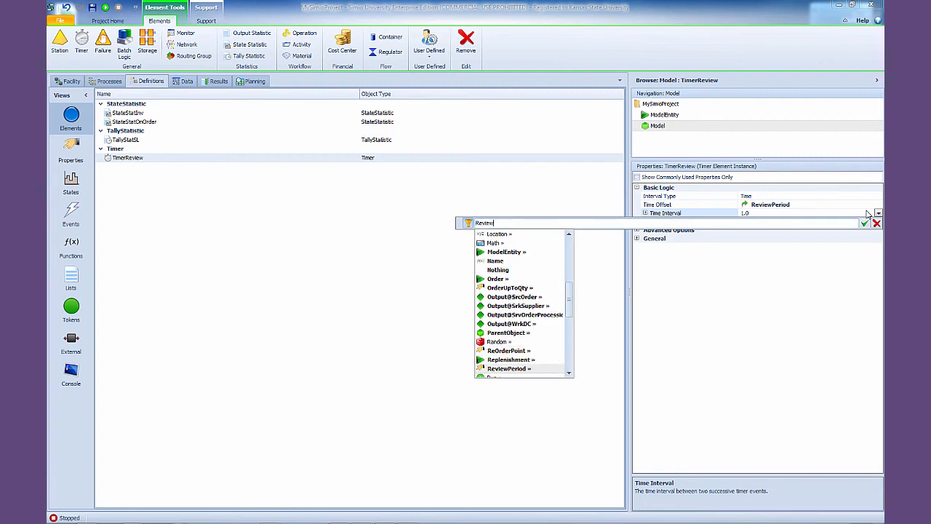
pyautogui.press('Return')
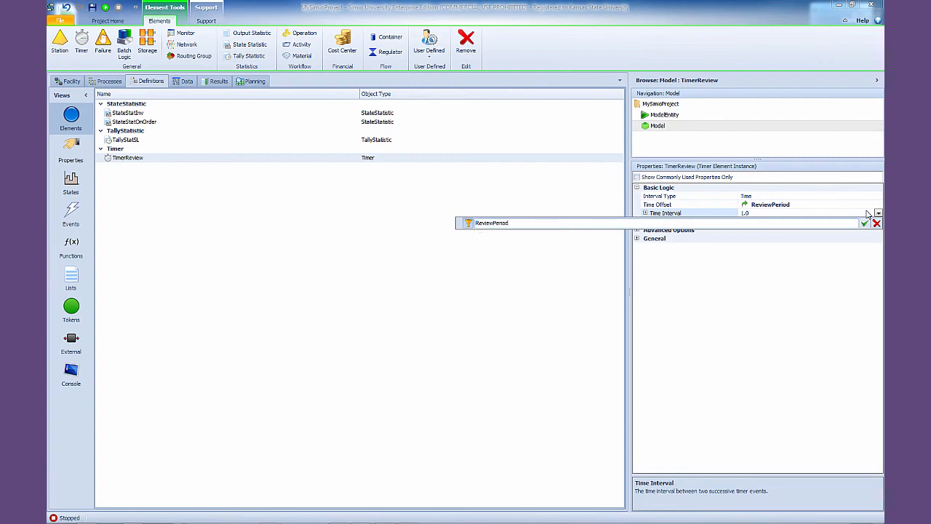
pyautogui.click(865, 223)
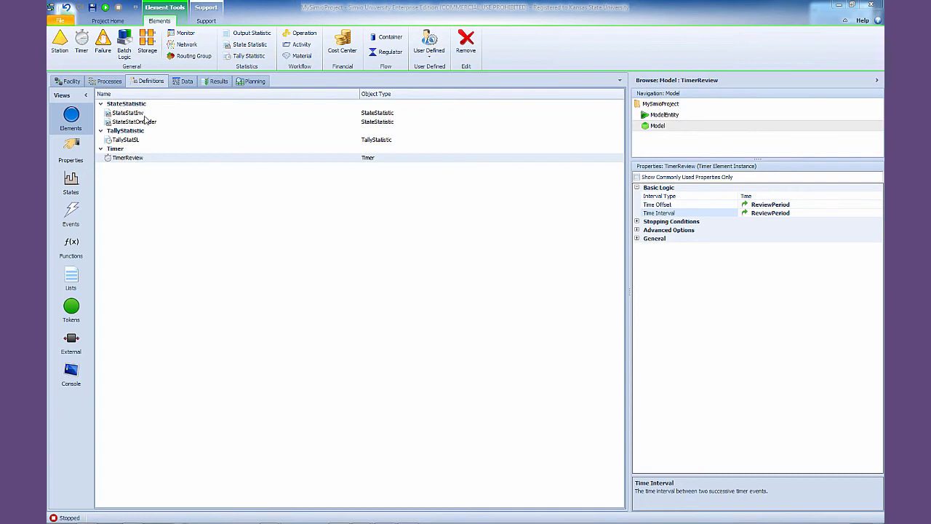
# Return to the facility model and set the transfer-in time of the order-processing server to 0.
pyautogui.click(70, 80)
pyautogui.click(403, 218)
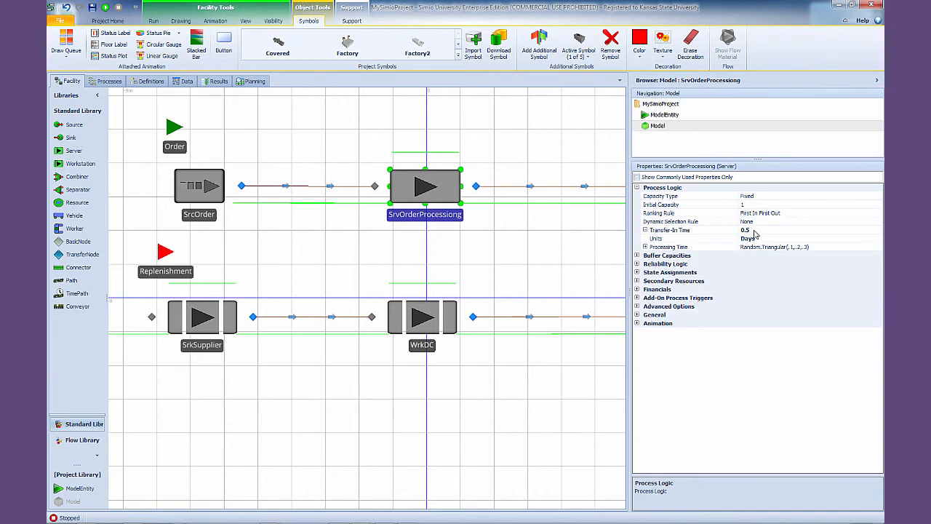
pyautogui.click(723, 231)
pyautogui.write('0')
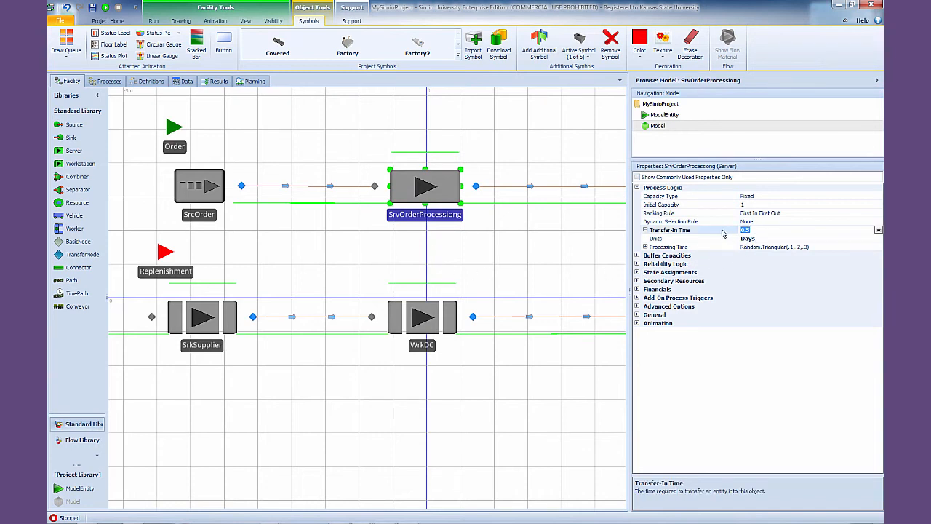
pyautogui.click(765, 240)
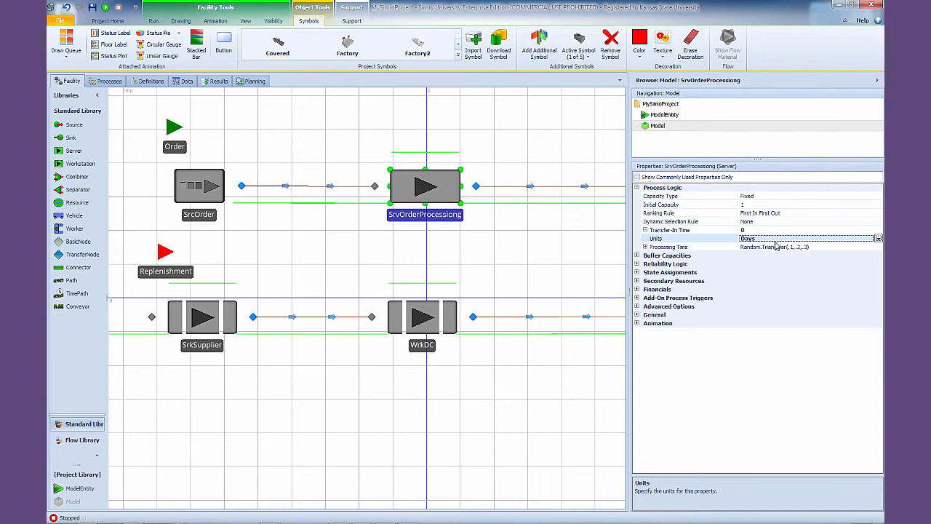
# Set the order-processing server's processing time to 0.5 with units of Days.
pyautogui.click(812, 248)
pyautogui.moveTo(821, 249); pyautogui.dragTo(685, 251)
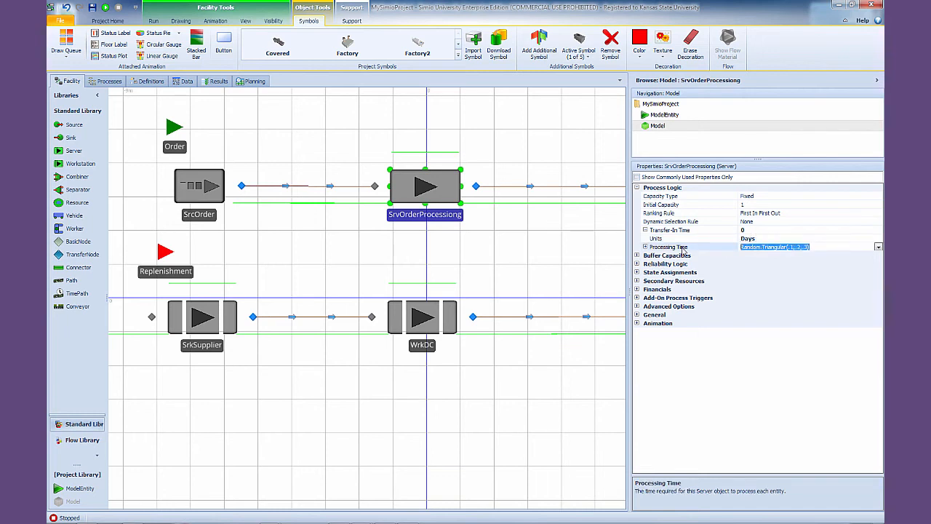
pyautogui.write('0.5')
pyautogui.press('Return')
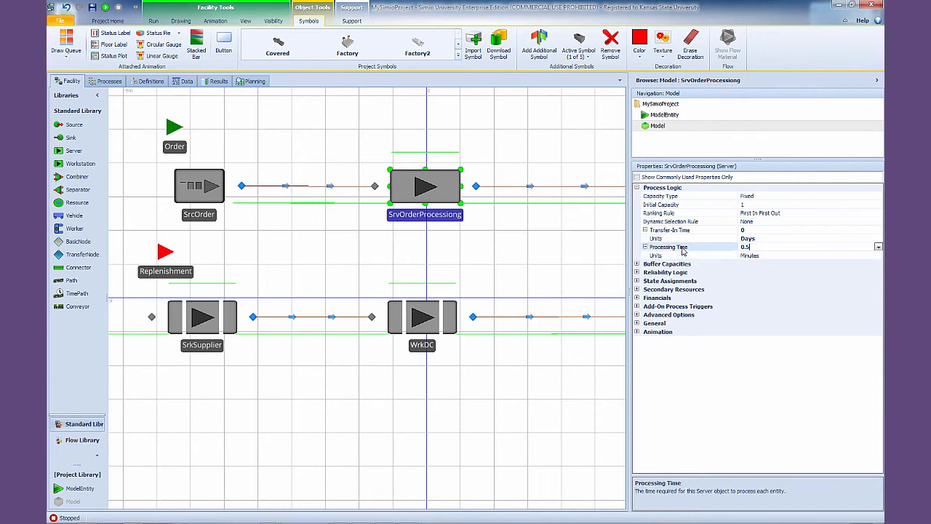
pyautogui.click(777, 257)
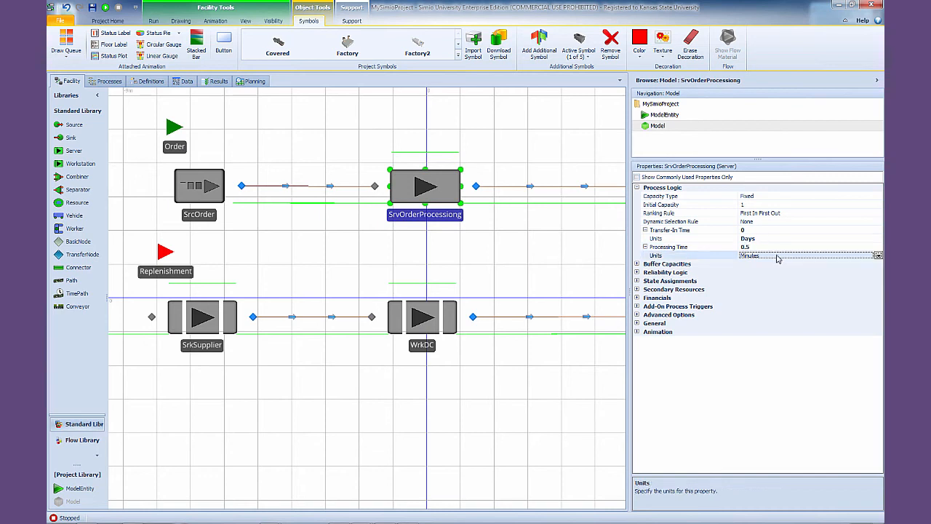
pyautogui.click(878, 256)
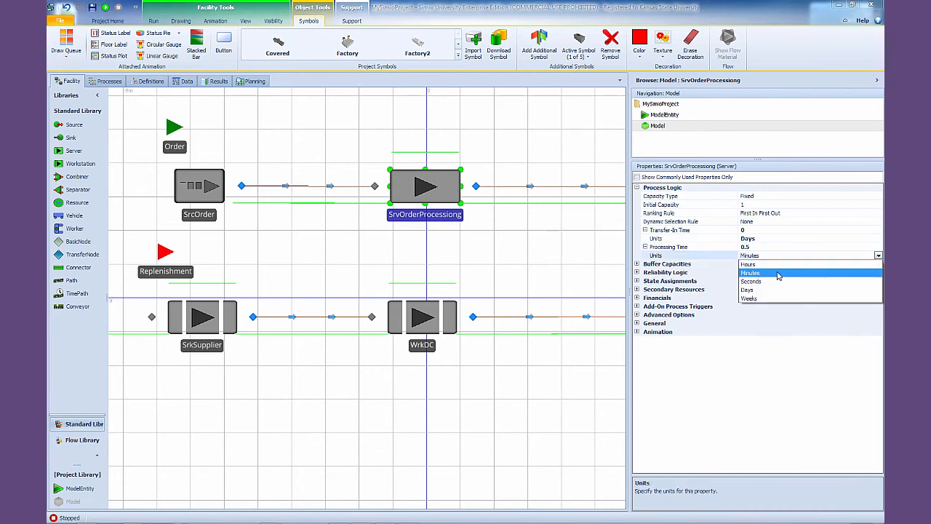
pyautogui.click(751, 290)
pyautogui.click(757, 239)
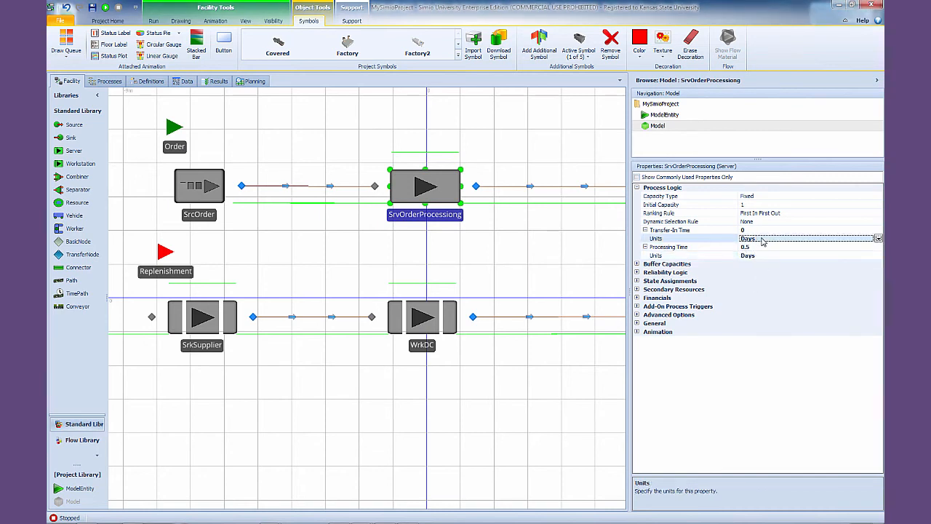
pyautogui.click(578, 265)
pyautogui.click(429, 216)
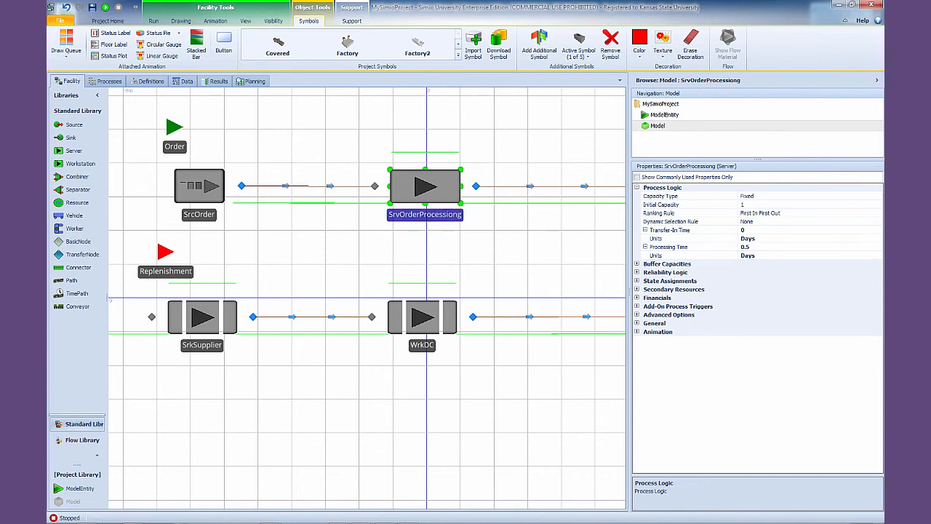
# Set the processing time of the SrkSupplier workstation to Random.Triangular(10,20,30).
pyautogui.click(208, 349)
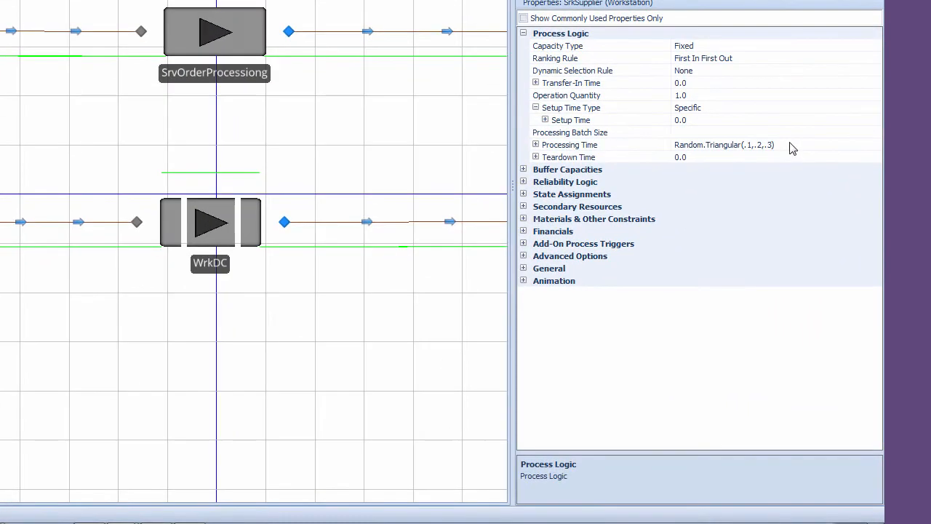
pyautogui.click(809, 264)
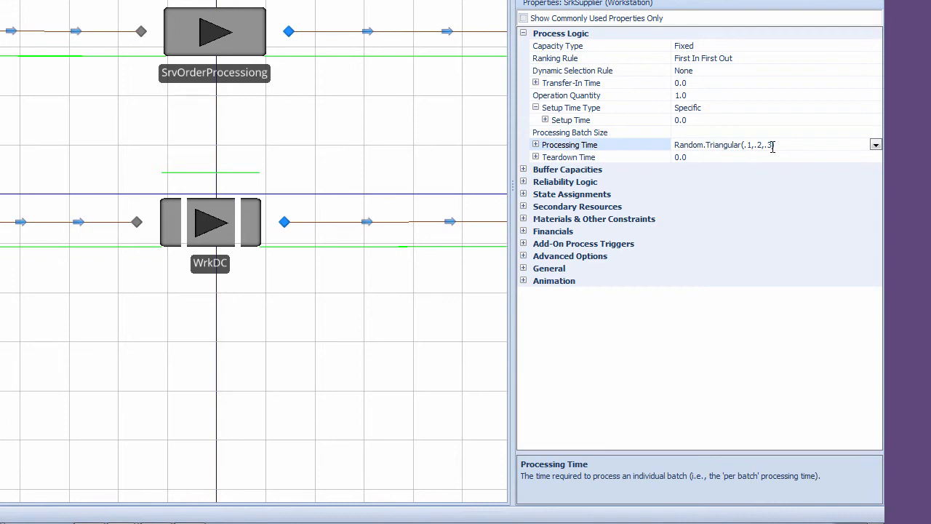
pyautogui.click(748, 146)
pyautogui.press('BackSpace')
pyautogui.write('0')
pyautogui.press('BackSpace')
pyautogui.write('0')
pyautogui.press('Right')
pyautogui.press('Right')
pyautogui.press('BackSpace')
pyautogui.press('Right')
pyautogui.write('0')
pyautogui.press('Return')
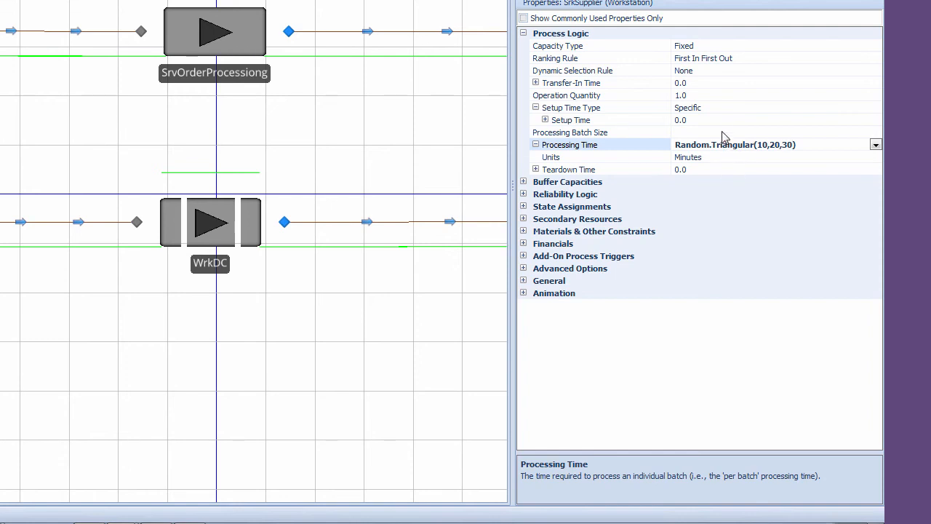
# Set SrkSupplier's operation quantity to ModelEntity.OrderAmt and its processing batch size to 1.
pyautogui.click(725, 107)
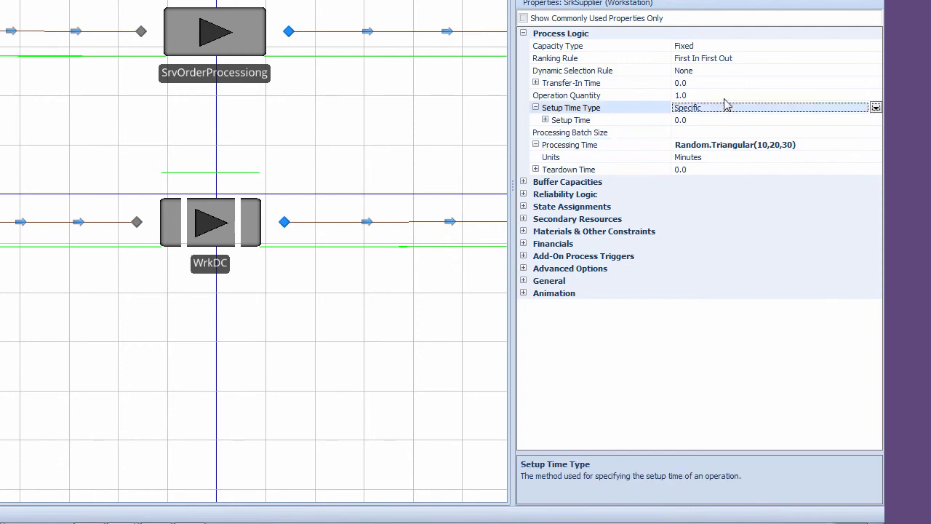
pyautogui.click(728, 94)
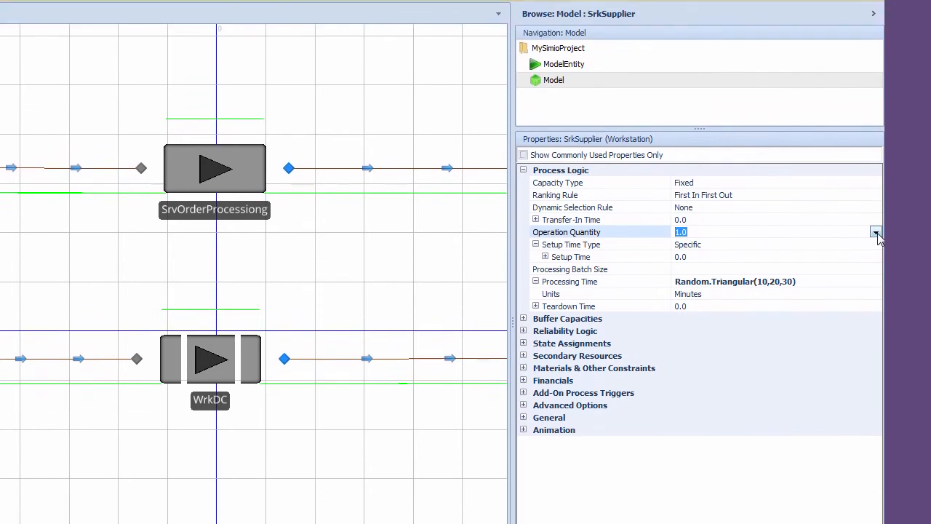
pyautogui.click(875, 233)
pyautogui.write('Mod')
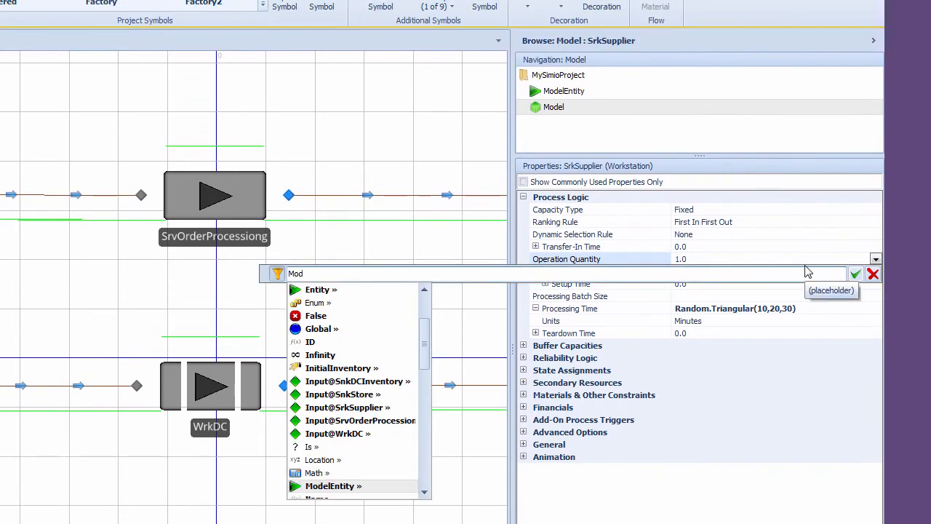
pyautogui.write('elEntity.OrderAmt')
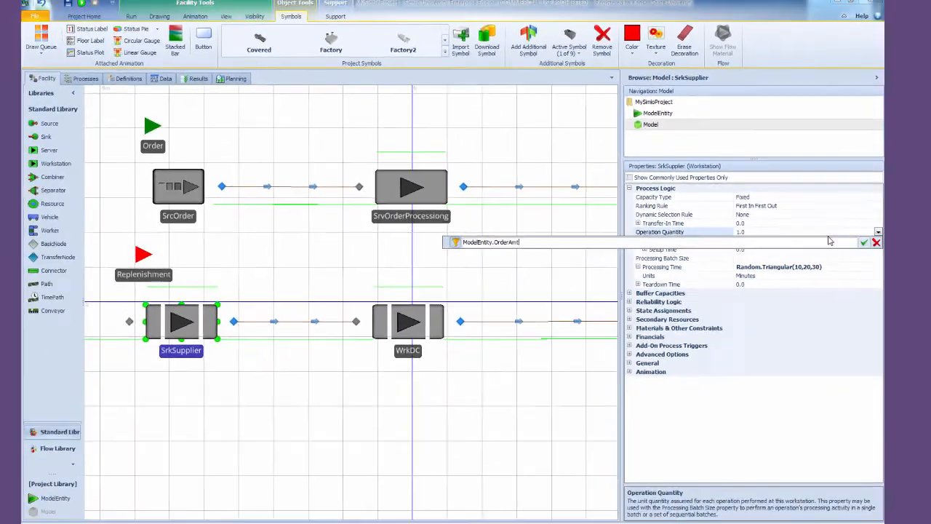
pyautogui.press('Return')
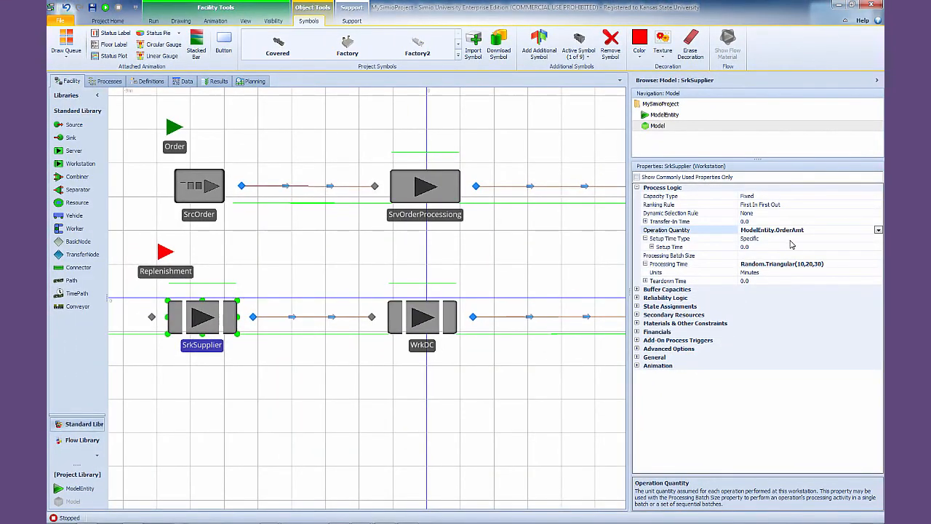
pyautogui.click(753, 256)
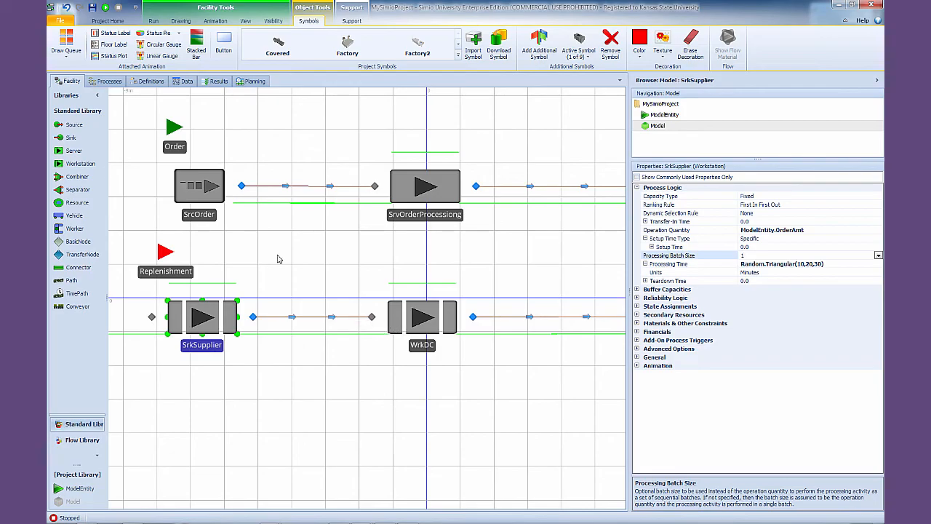
# Switch to the Chapter11.pptx presentation in PowerPoint and check the supplier's processing time on the Problem Statement slide.
pyautogui.moveTo(48, 113); pyautogui.dragTo(550, 83)
pyautogui.scroll(6, 554, 290)
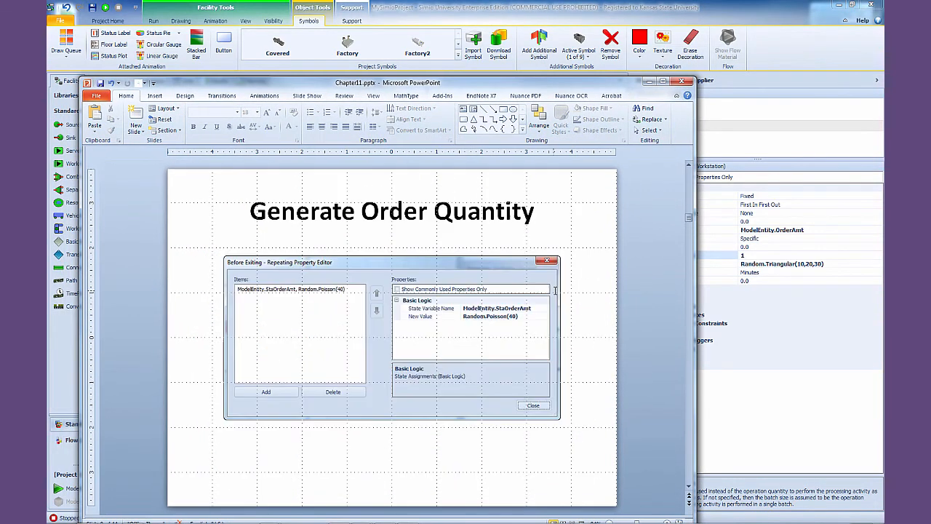
pyautogui.scroll(2, 555, 290)
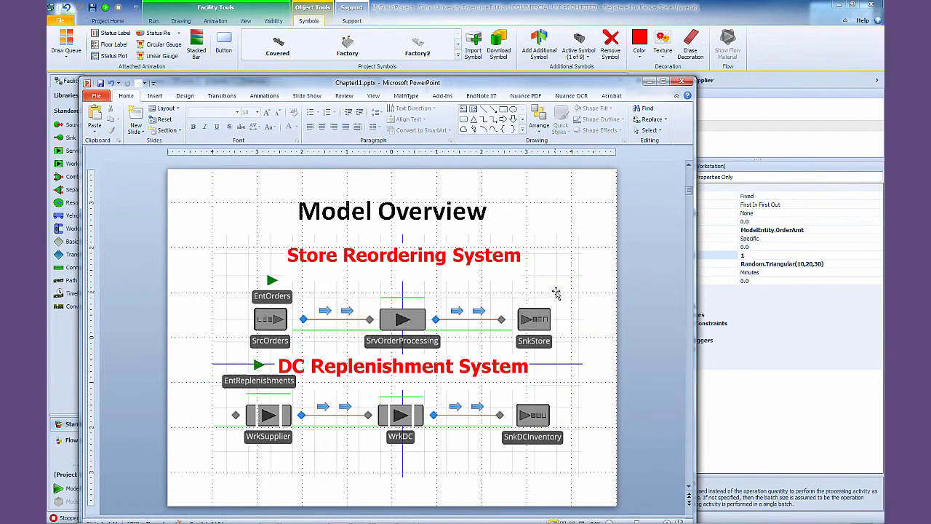
pyautogui.scroll(1, 556, 293)
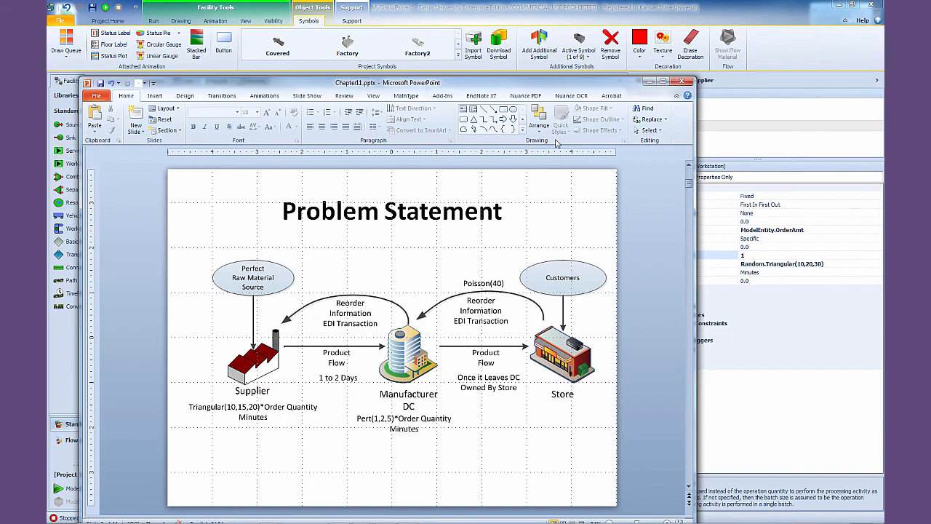
pyautogui.moveTo(594, 86); pyautogui.dragTo(605, 88)
pyautogui.click(660, 83)
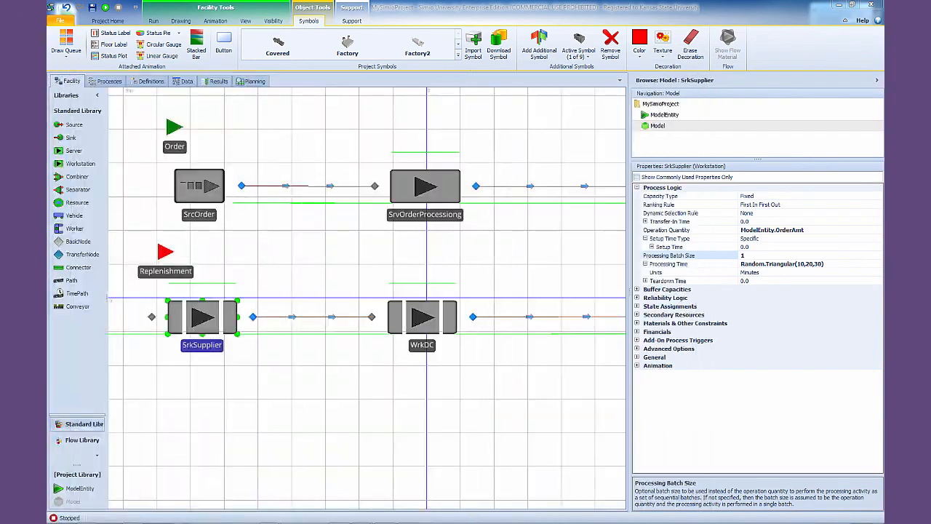
# Correct SrkSupplier's processing time to Random.Triangular(10,15,20).
pyautogui.click(810, 266)
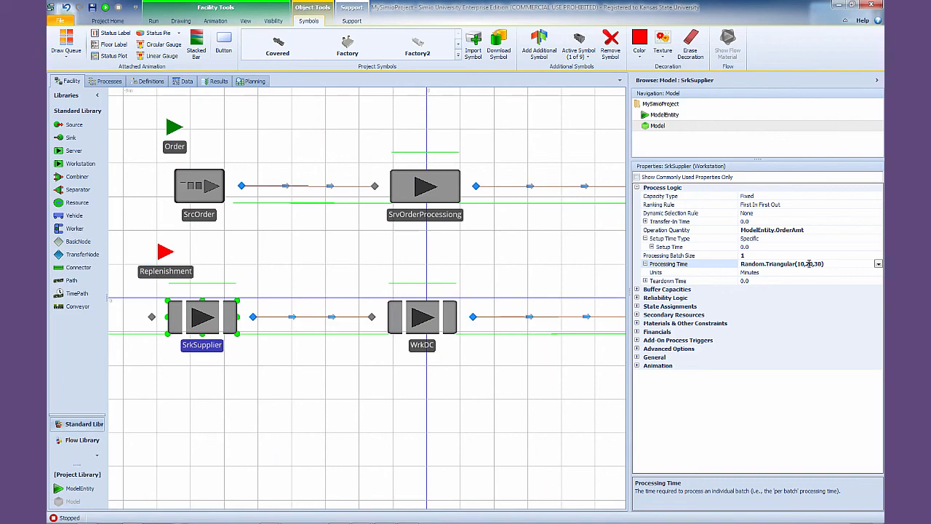
pyautogui.doubleClick(810, 264)
pyautogui.write('15')
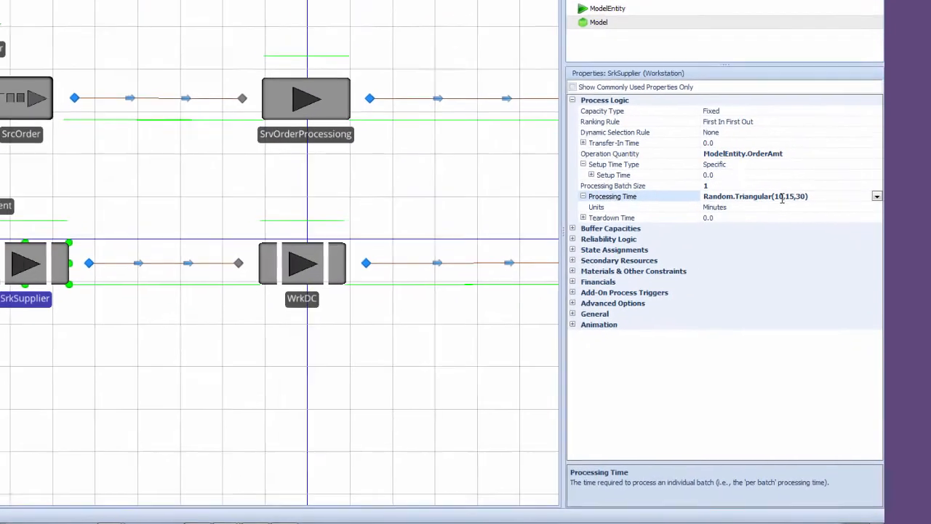
pyautogui.press('Right')
pyautogui.write('20')
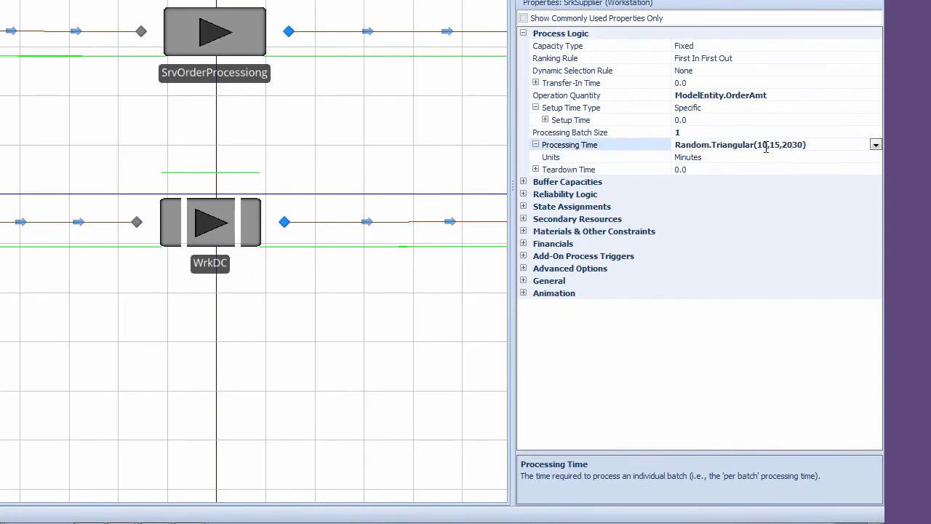
pyautogui.press('Delete')
pyautogui.press('Delete')
# Select the WrkDC workstation and check the DC's processing time on the Problem Statement slide in PowerPoint.
pyautogui.click(218, 267)
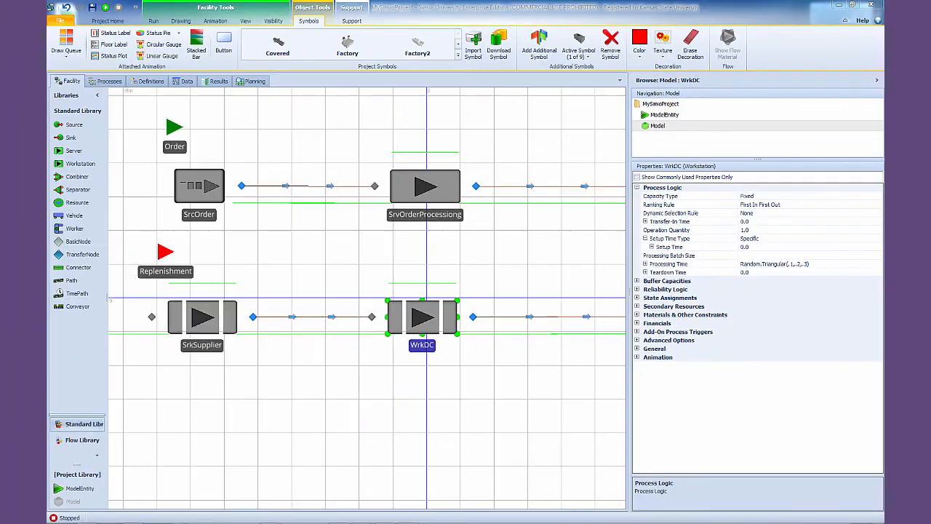
pyautogui.moveTo(48, 64); pyautogui.dragTo(556, 48)
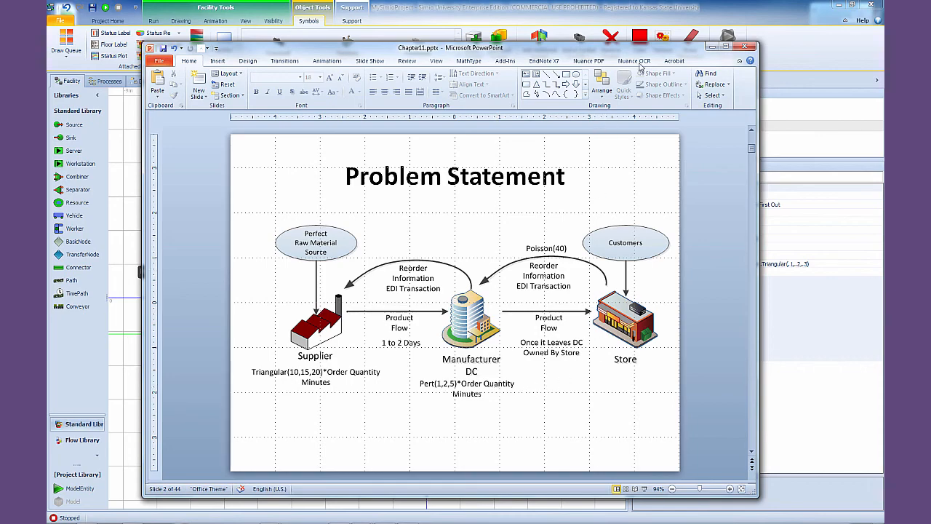
pyautogui.moveTo(649, 49); pyautogui.dragTo(48, 61)
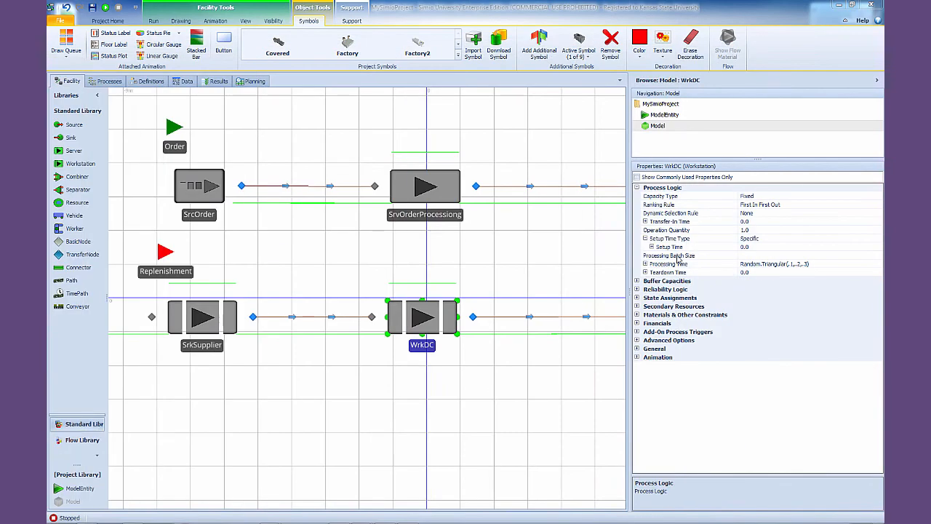
# Set WrkDC's operation quantity to ModelEntity.OrderAmt and its processing batch size to 1.
pyautogui.click(770, 231)
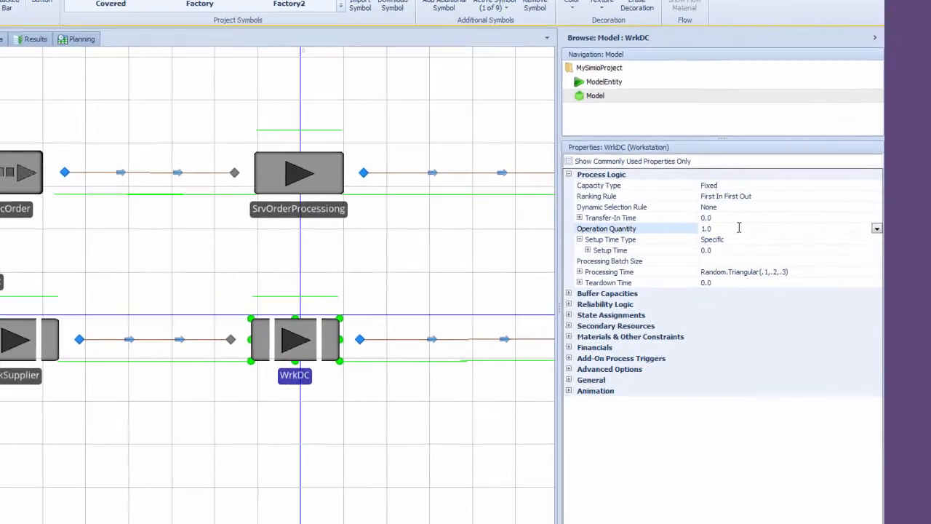
pyautogui.moveTo(767, 230); pyautogui.dragTo(719, 230)
pyautogui.click(875, 229)
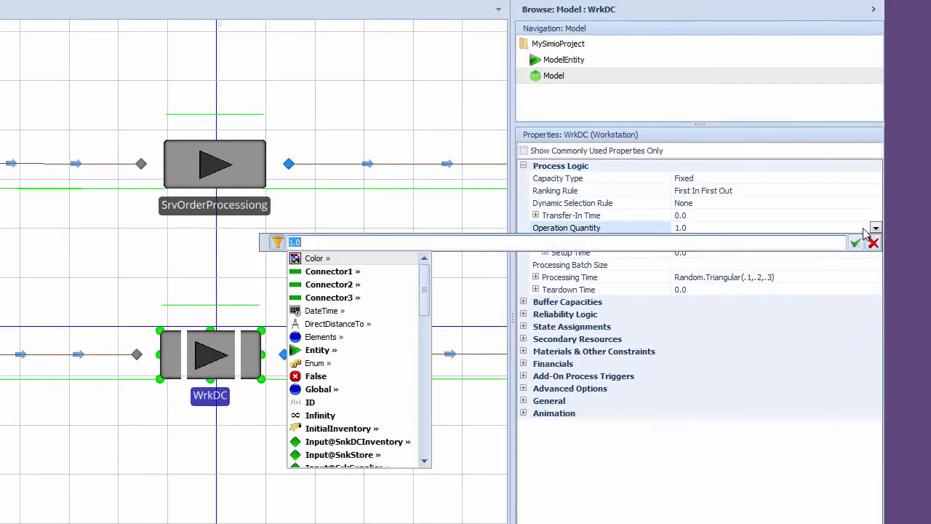
pyautogui.write('Mod')
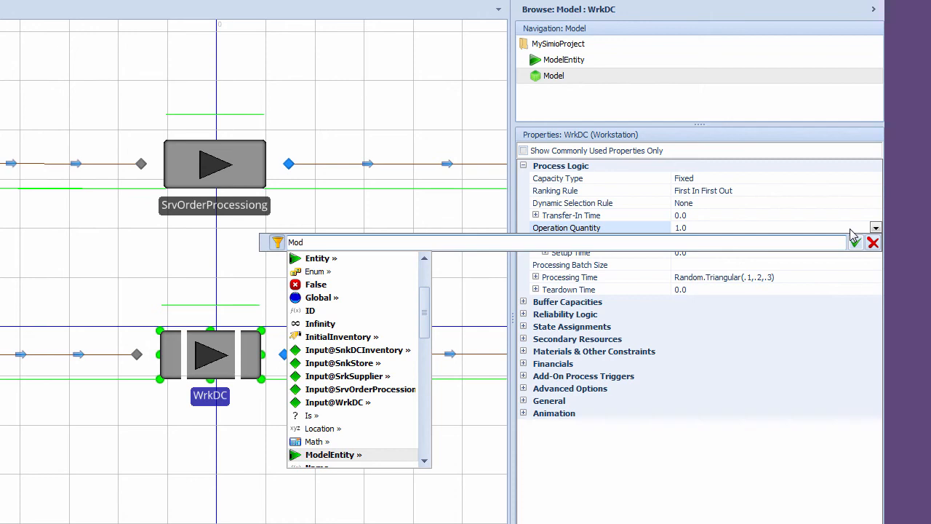
pyautogui.write('elEntity.O')
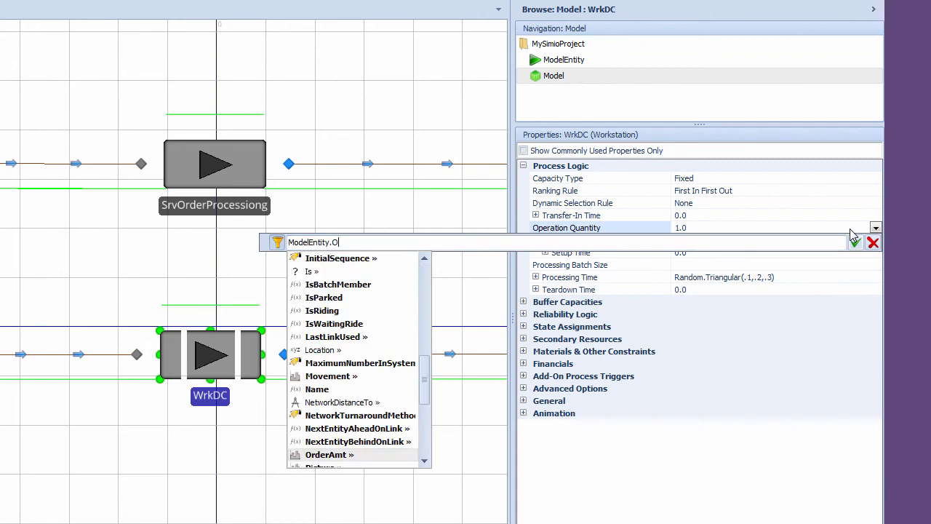
pyautogui.press('Return')
pyautogui.click(855, 243)
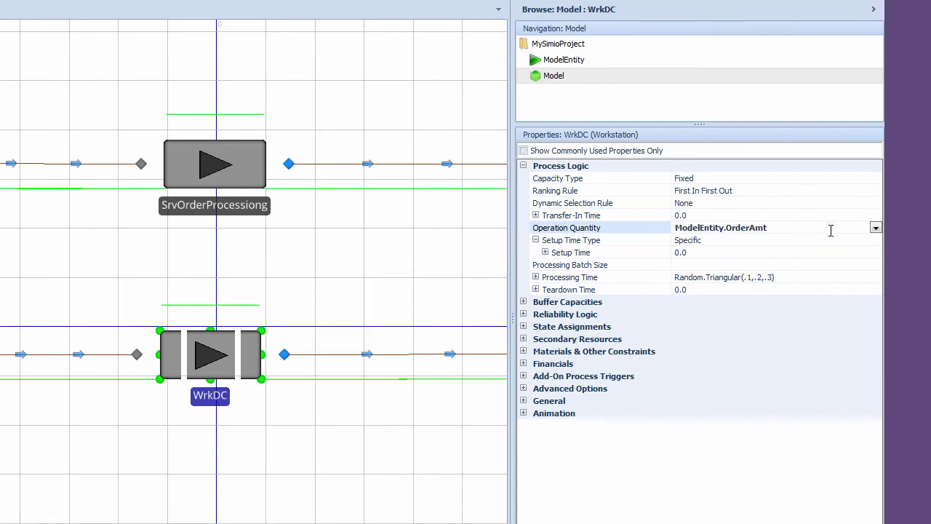
pyautogui.click(713, 265)
pyautogui.write('1')
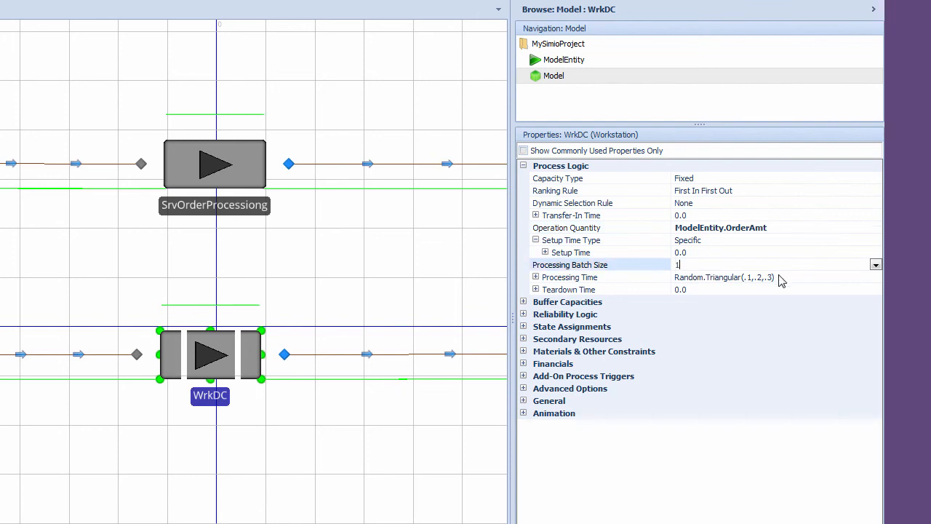
# Set WrkDC's processing time to Random.Pert(1,2,5).
pyautogui.click(778, 278)
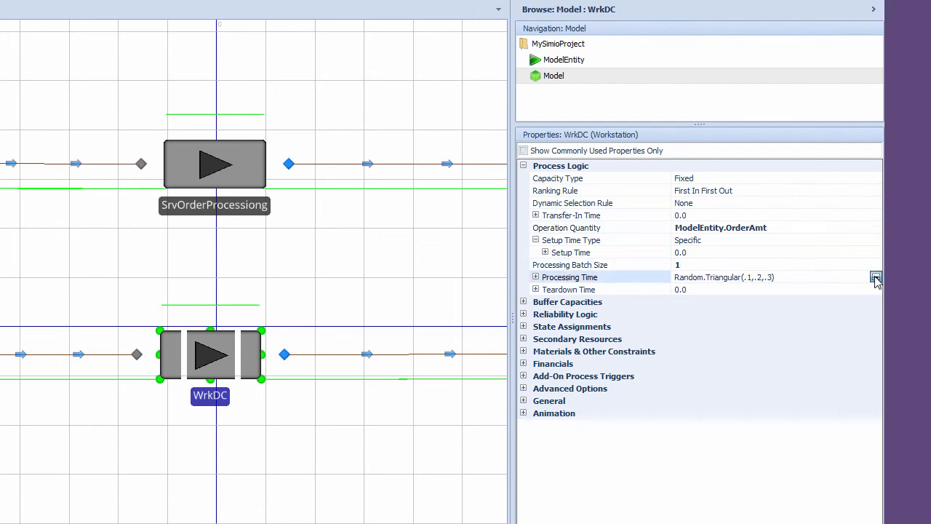
pyautogui.click(876, 278)
pyautogui.write('Ran')
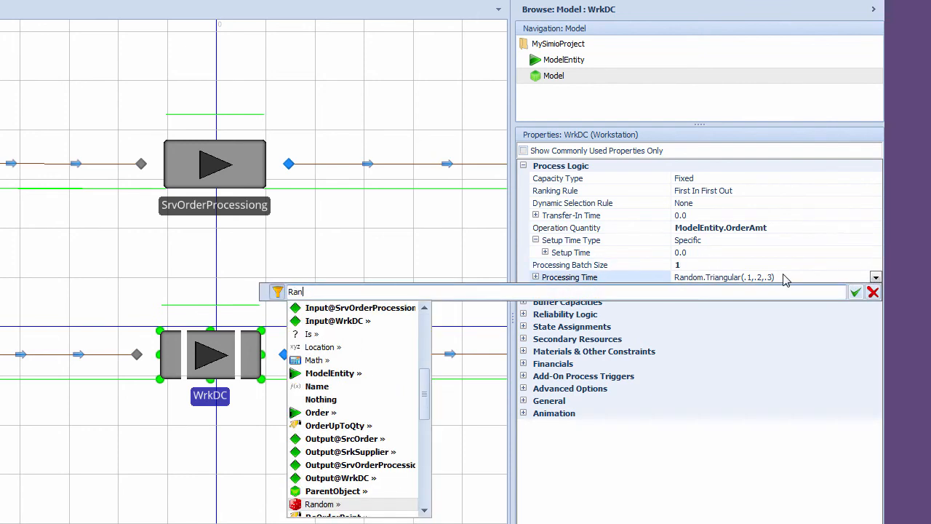
pyautogui.write('dom.')
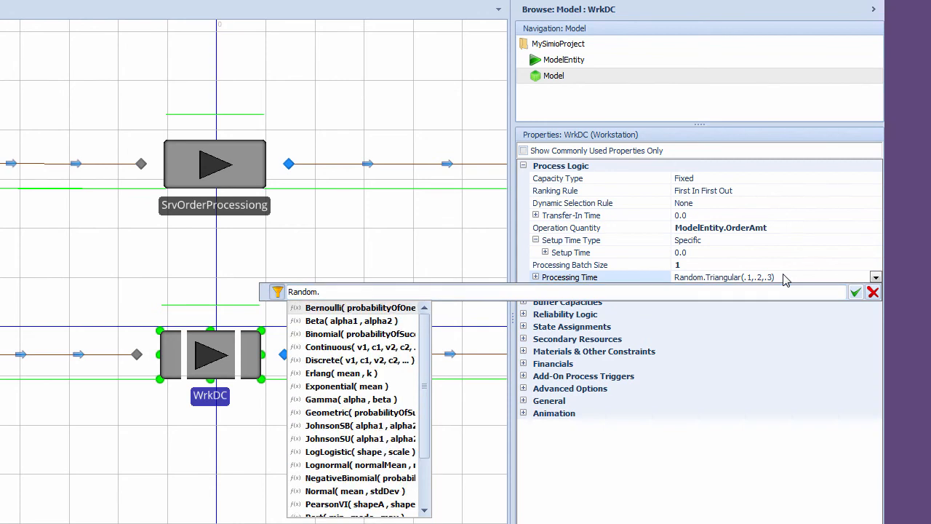
pyautogui.write('Pert(')
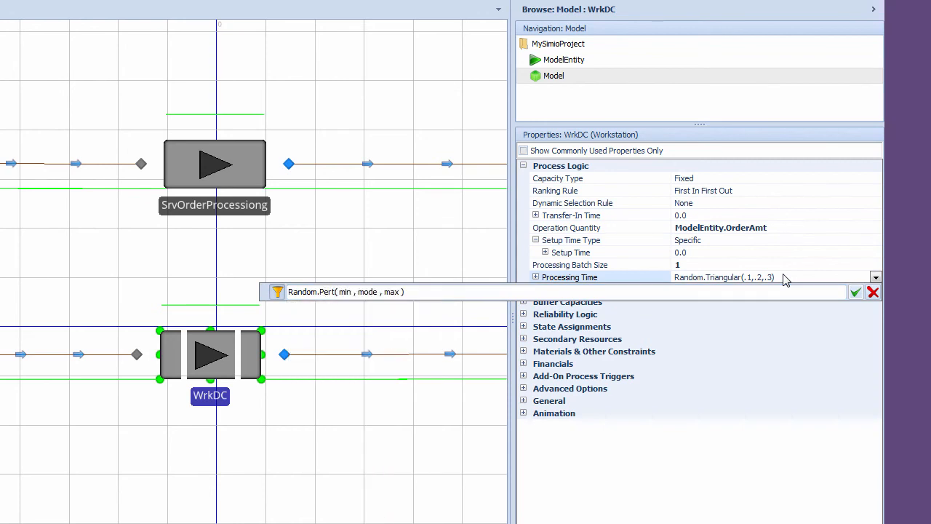
pyautogui.write('1,2,5')
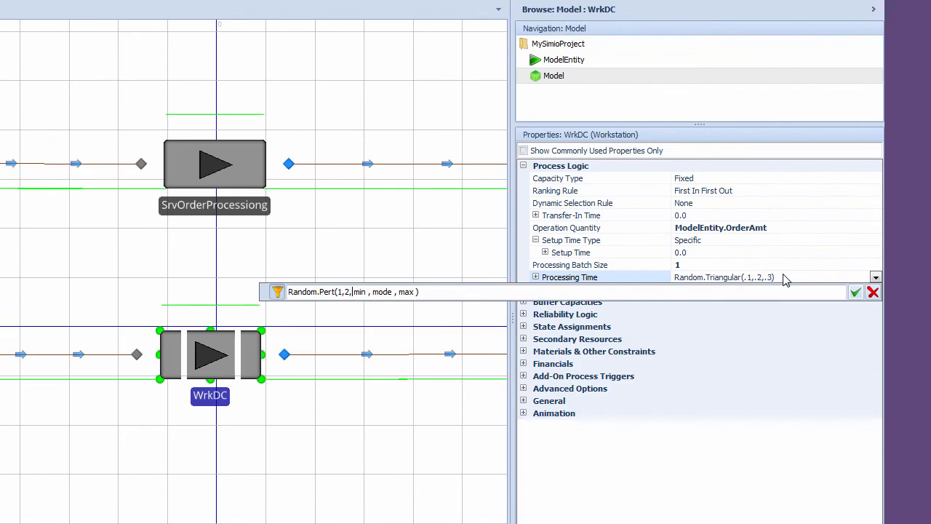
pyautogui.press('Delete')
pyautogui.press('Delete')
pyautogui.press('Delete')
pyautogui.press('Delete')
pyautogui.press('Delete')
pyautogui.press('Delete')
pyautogui.press('Delete')
pyautogui.press('Delete')
pyautogui.press('Delete')
pyautogui.press('Delete')
pyautogui.press('Delete')
pyautogui.press('Delete')
pyautogui.press('Delete')
pyautogui.press('Delete')
pyautogui.press('Delete')
pyautogui.press('Delete')
pyautogui.press('Delete')
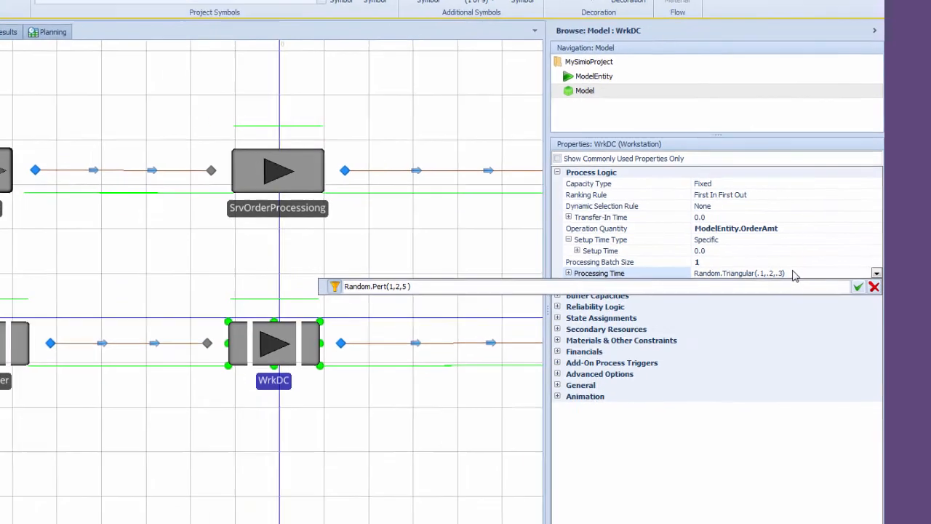
pyautogui.press('Return')
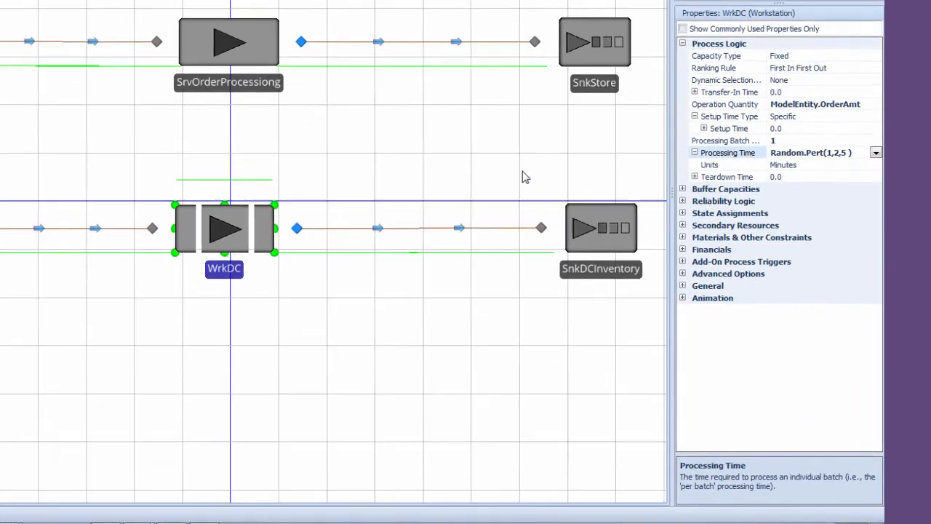
# Move the SnkStore and SnkDCInventory sinks slightly closer to their upstream stations, and check SrvOrderProcessiong's properties.
pyautogui.click(591, 89)
pyautogui.moveTo(591, 89); pyautogui.dragTo(567, 93)
pyautogui.click(587, 275)
pyautogui.moveTo(588, 275); pyautogui.dragTo(564, 271)
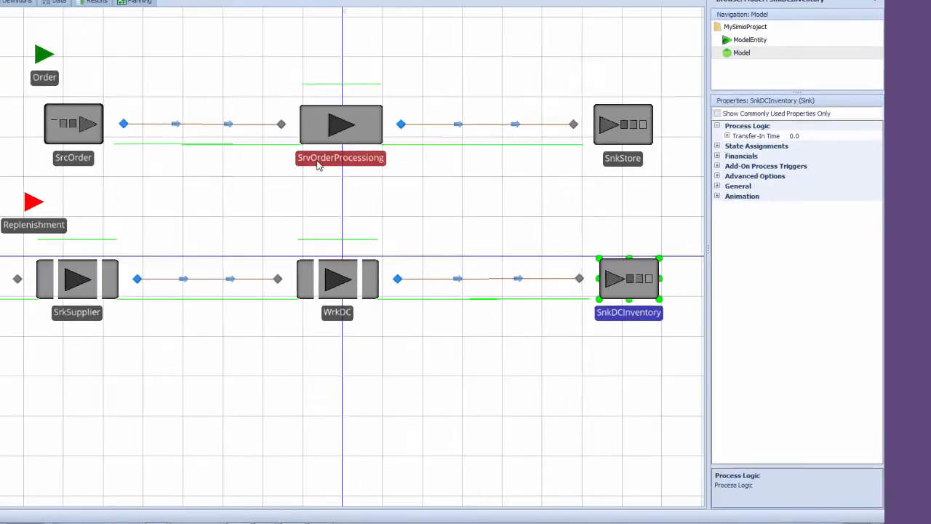
pyautogui.click(318, 164)
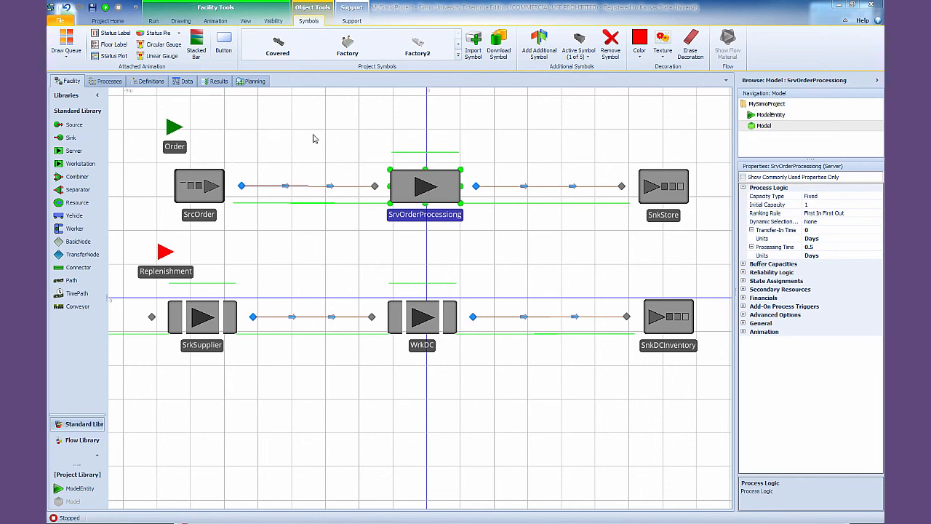
pyautogui.click(611, 260)
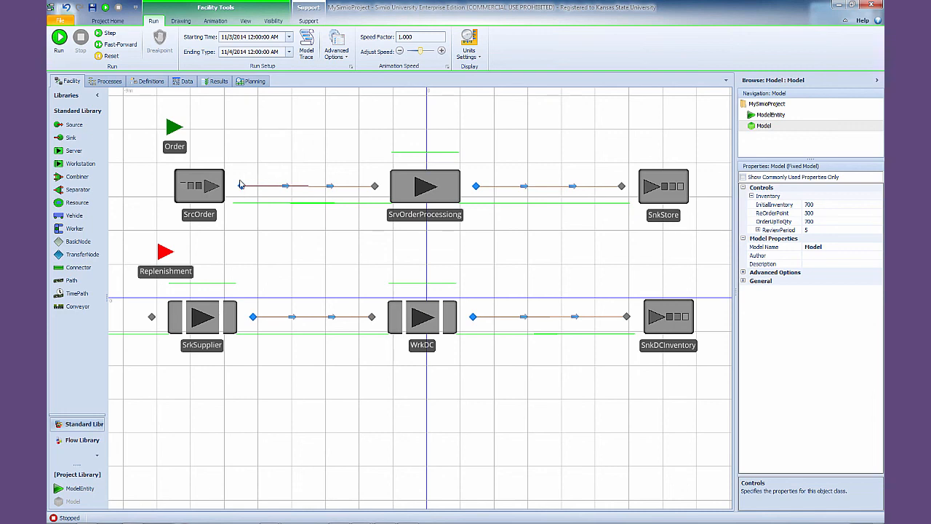
# Add the model's OnRunInitialized process and place an Assign step between its Begin and End nodes.
pyautogui.click(109, 82)
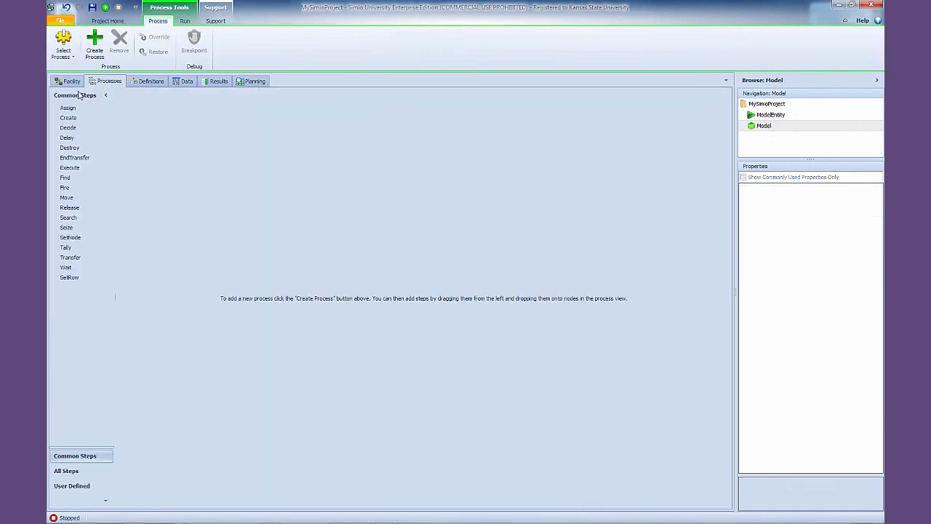
pyautogui.click(72, 56)
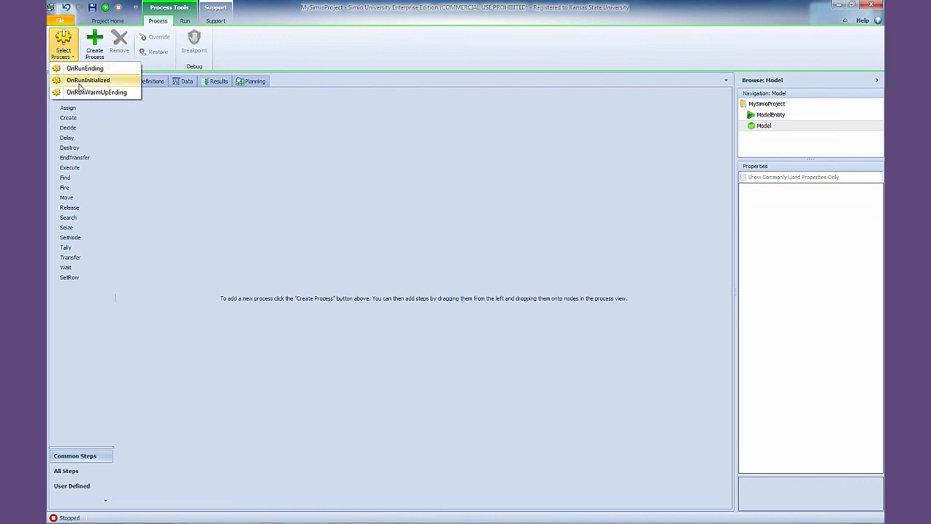
pyautogui.click(80, 84)
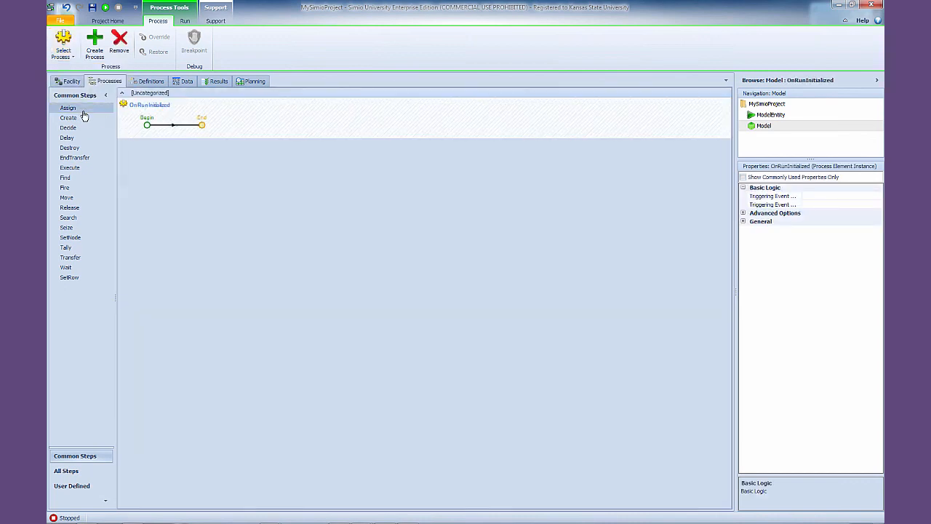
pyautogui.moveTo(76, 109); pyautogui.dragTo(191, 126)
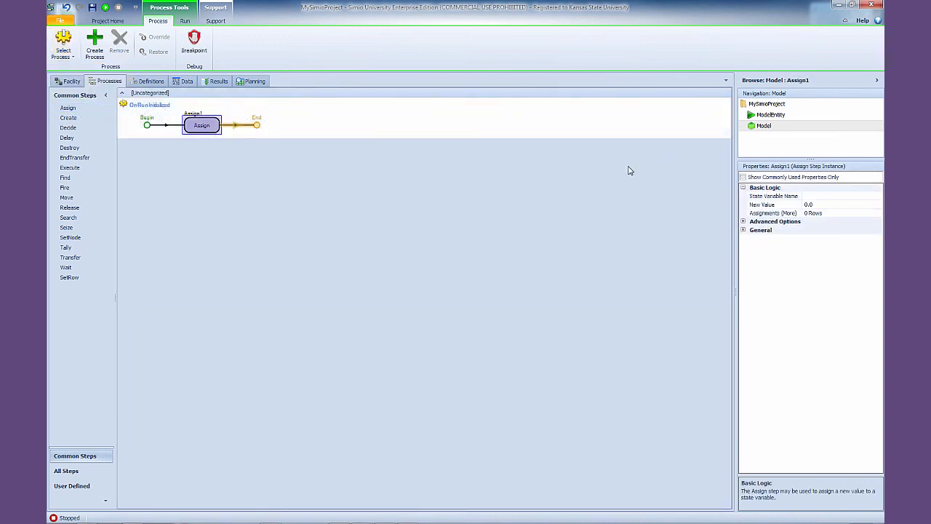
# Configure the OnRunInitialized Assign step to set the state variable StaInventory to the InitialInventory property.
pyautogui.click(829, 196)
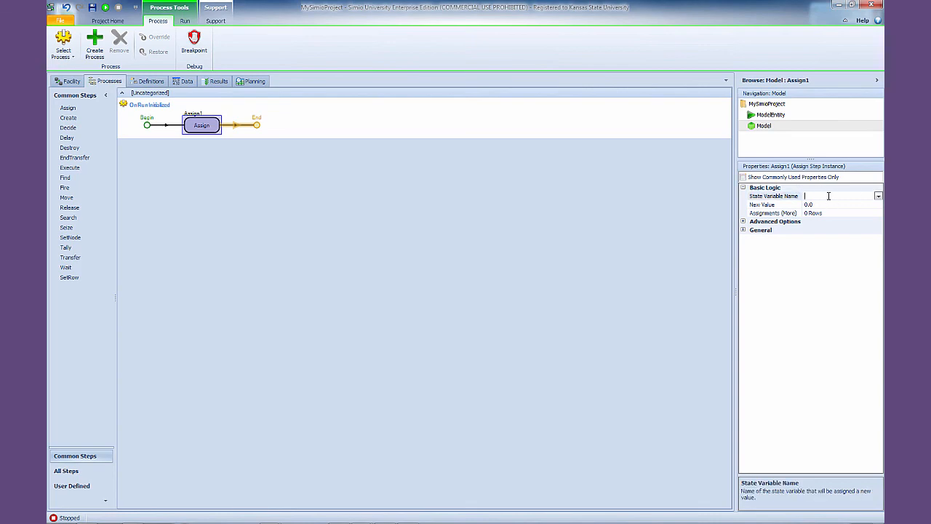
pyautogui.click(879, 196)
pyautogui.moveTo(881, 230); pyautogui.dragTo(883, 331)
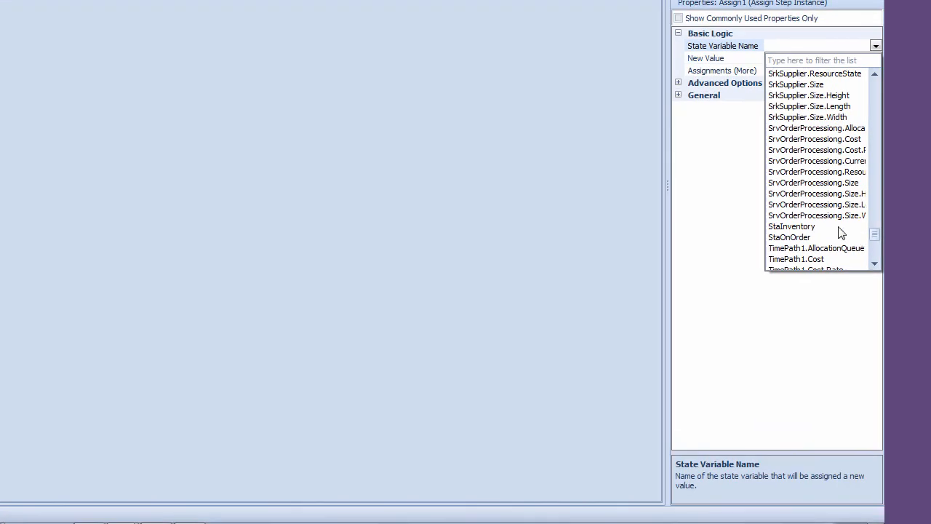
pyautogui.click(815, 228)
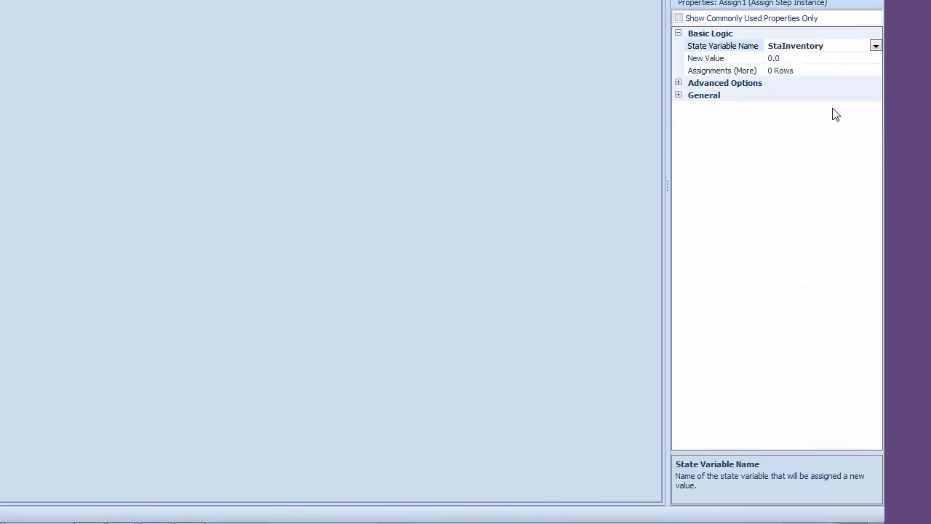
pyautogui.click(808, 60)
pyautogui.click(876, 59)
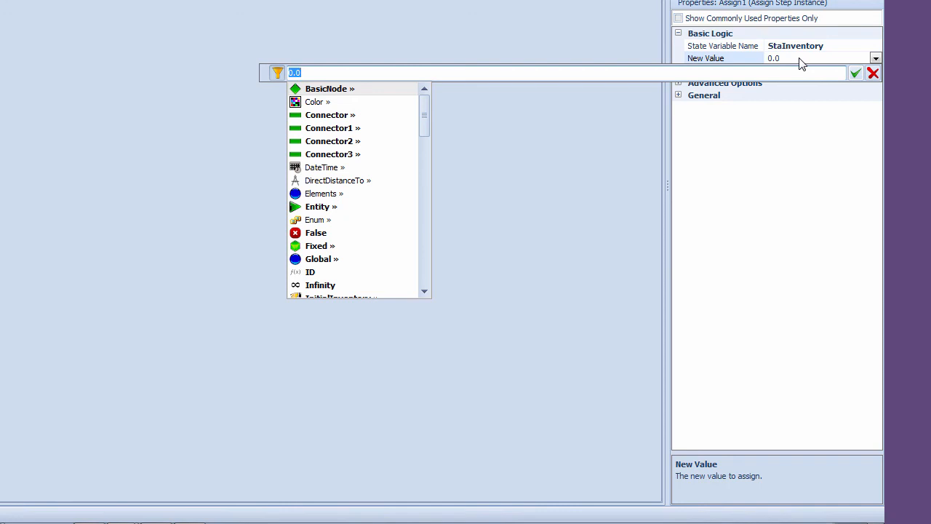
pyautogui.write('In')
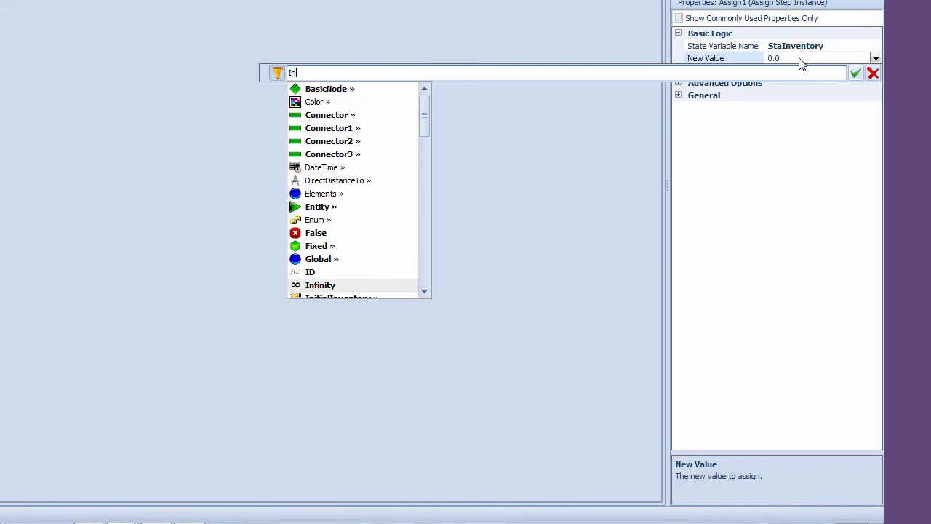
pyautogui.write('i')
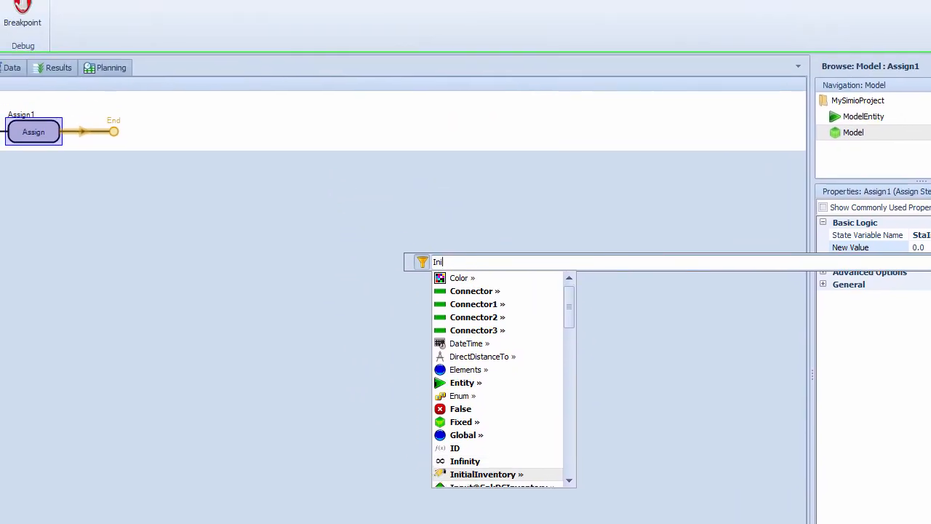
pyautogui.write('ti')
pyautogui.press('Return')
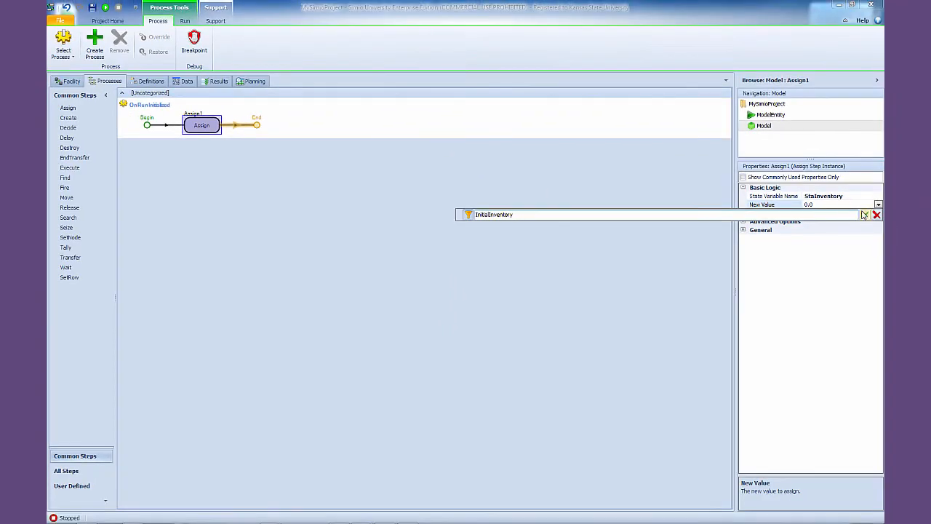
pyautogui.click(863, 215)
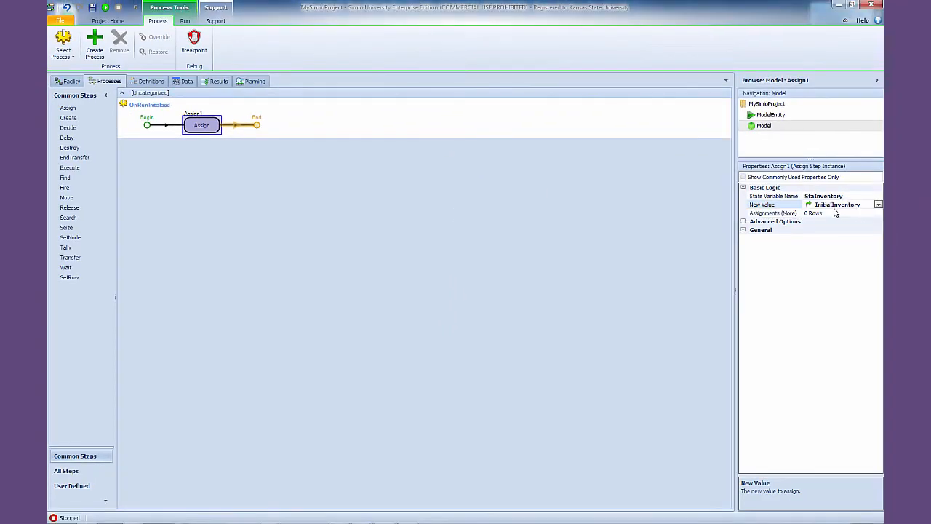